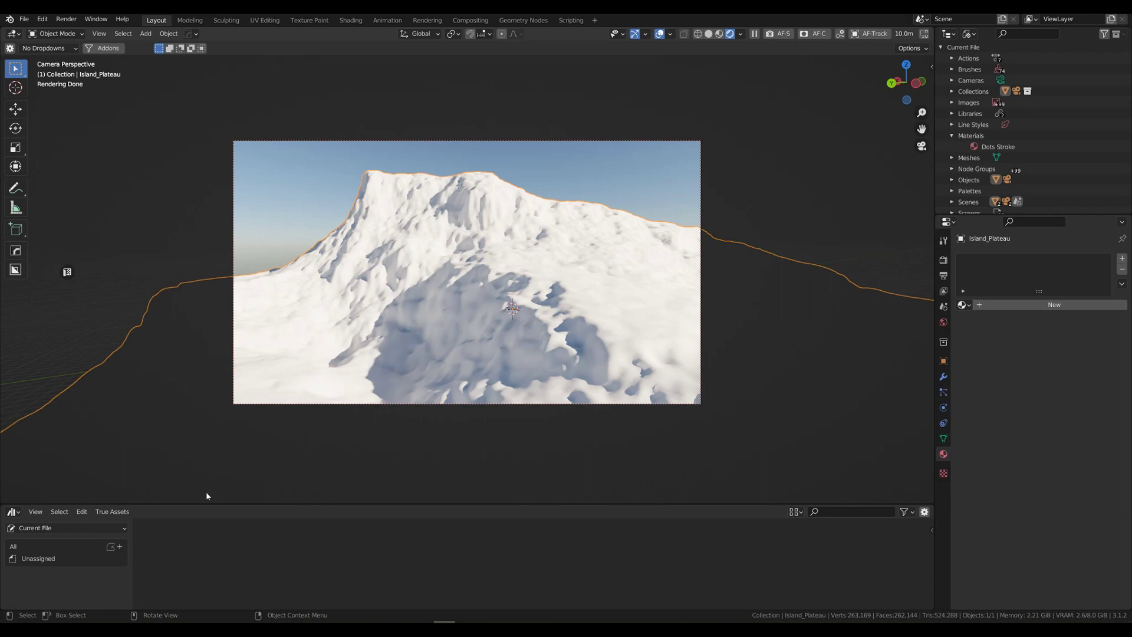
Open the asset browser's Current File dropdown to list the asset libraries.
click(72, 531)
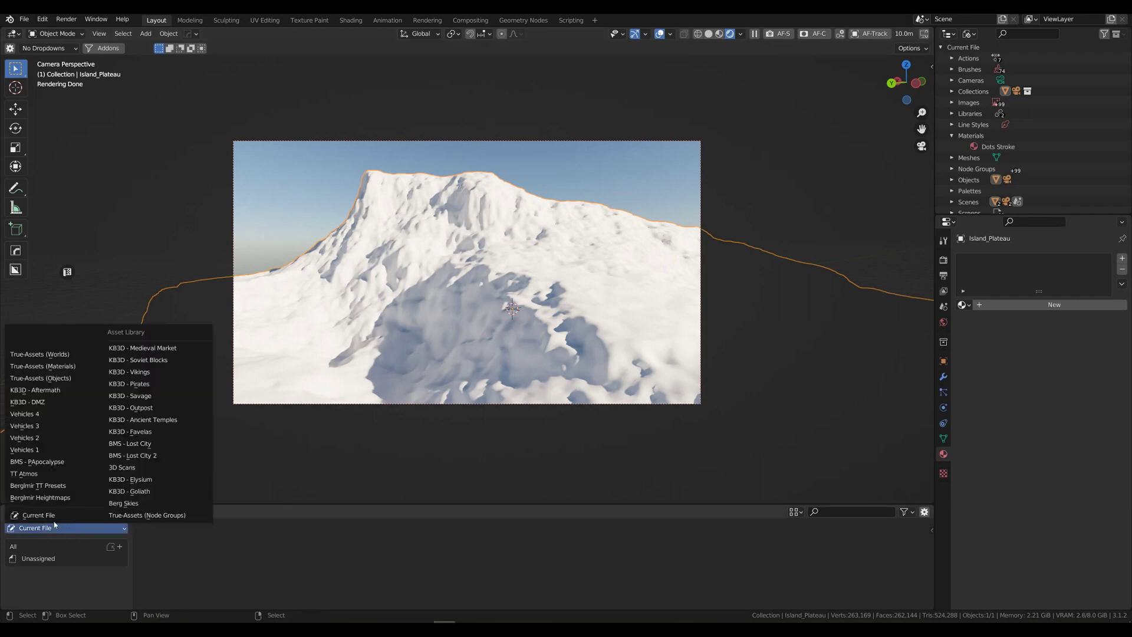
From True-Assets (Materials), apply Berg Terrain 1, 2, 4, then finally 3 to Island_Plateau.
click(72, 366)
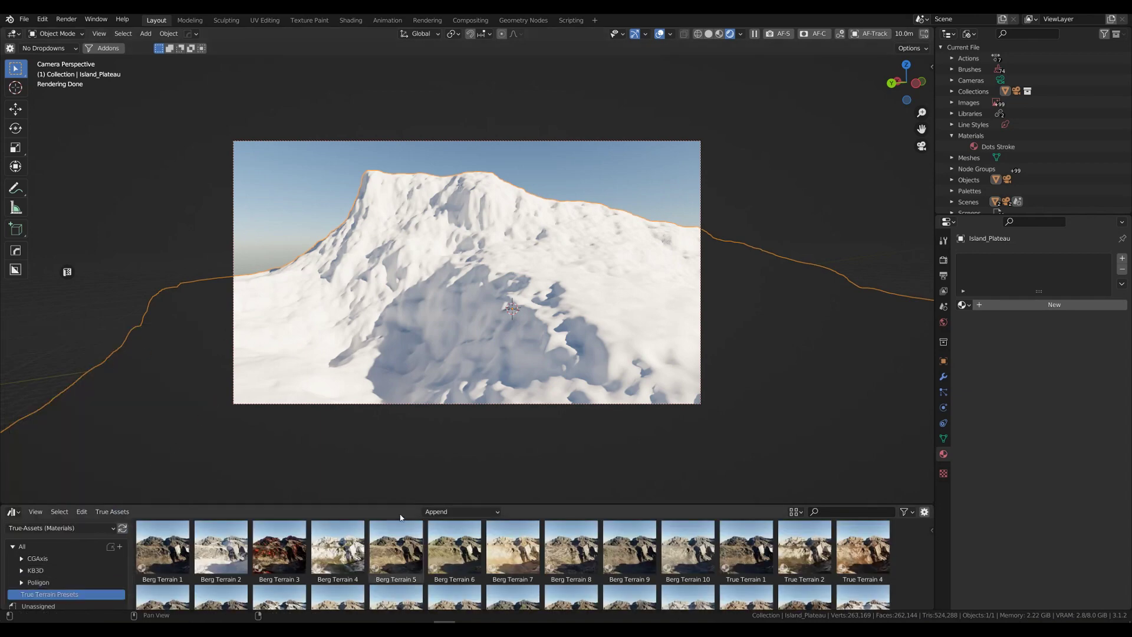
drag(372, 504, 361, 376)
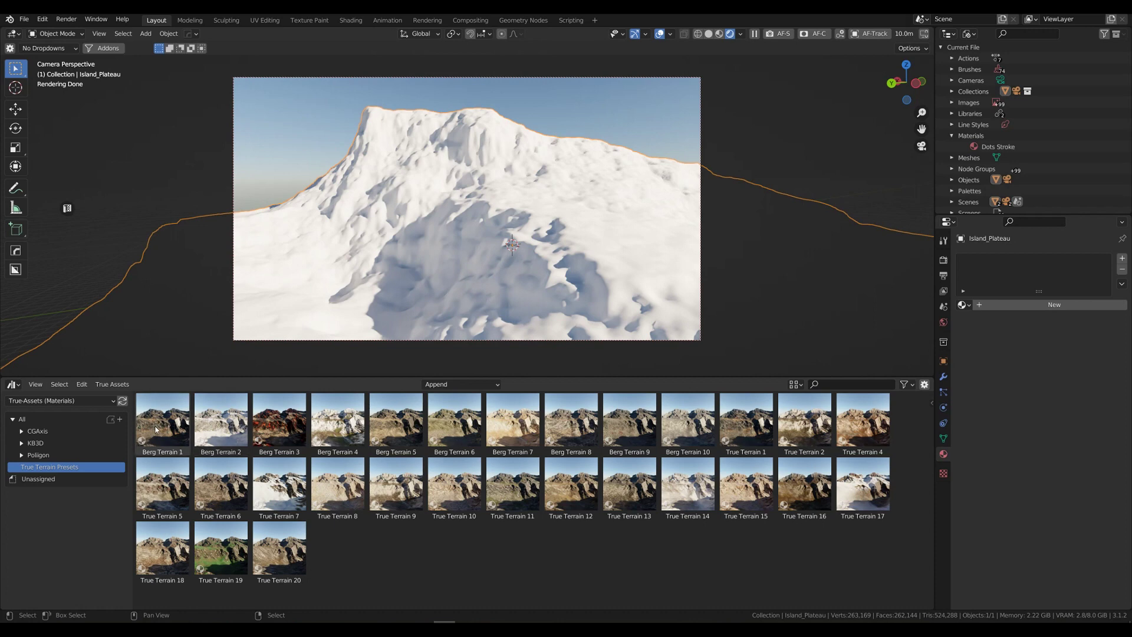
drag(158, 427, 581, 192)
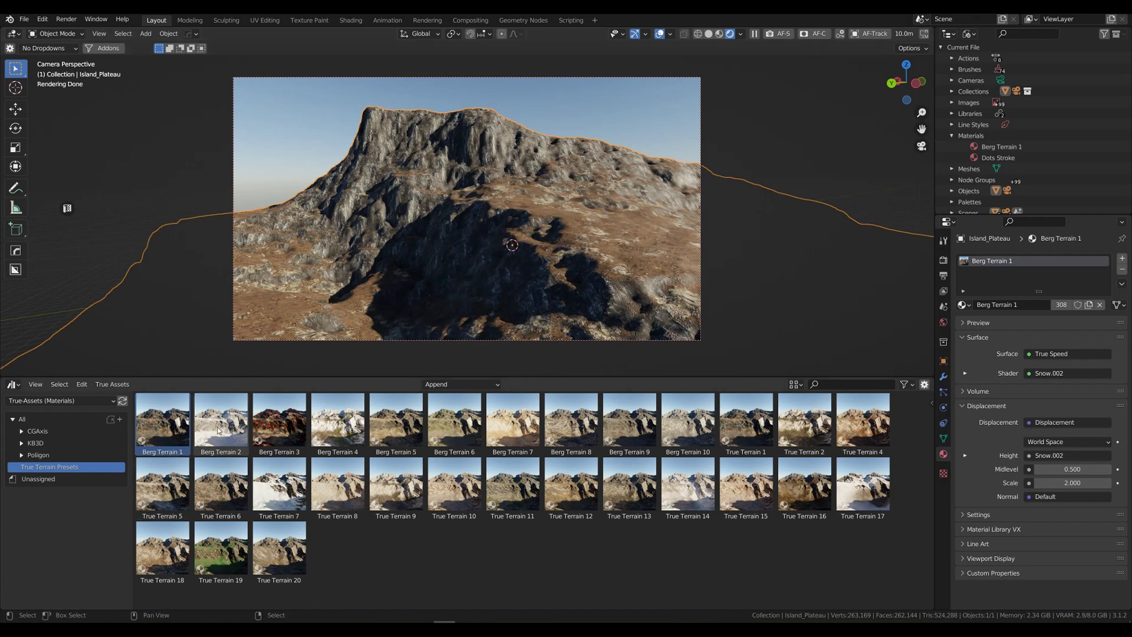
drag(219, 429, 593, 243)
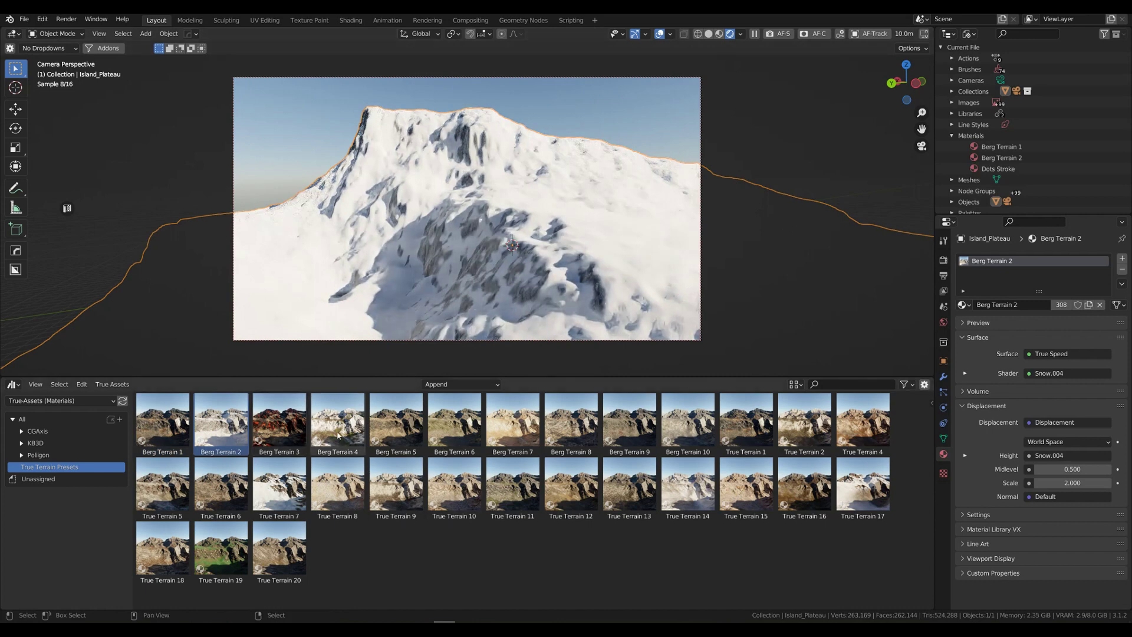
drag(338, 434, 593, 245)
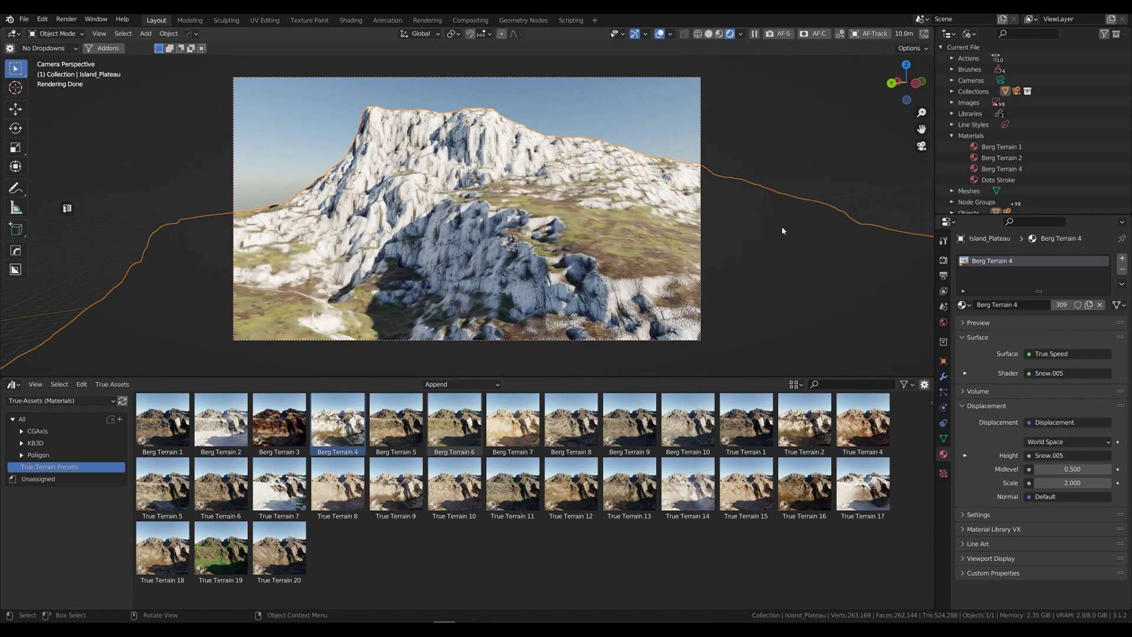
drag(279, 419, 567, 269)
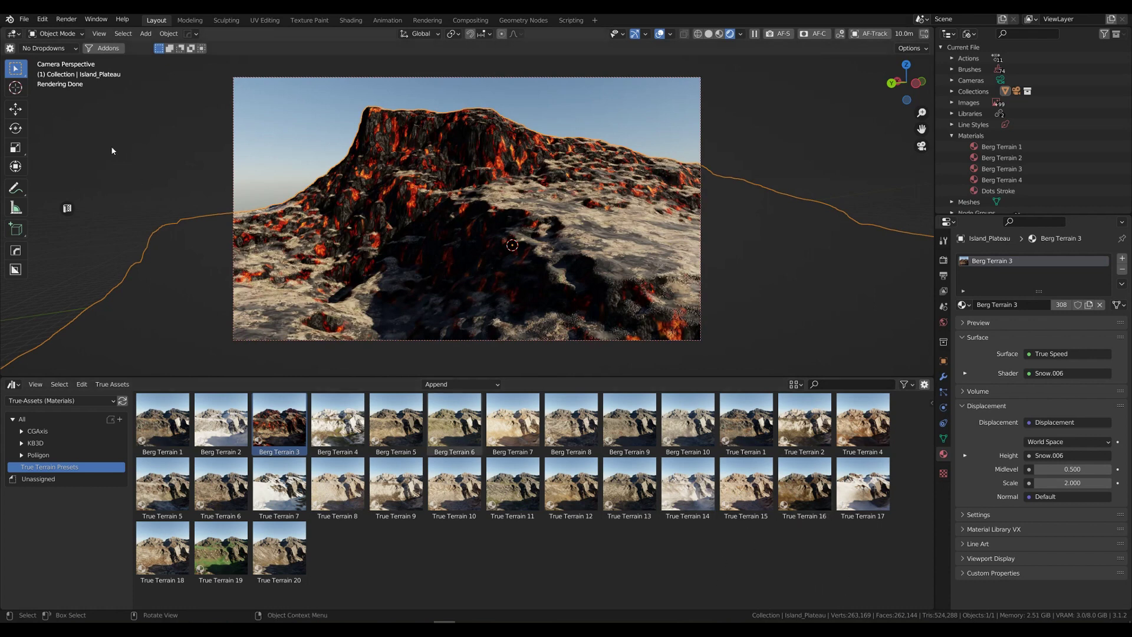
Reopen the recent Bergl_4K_QualityStartNishita_2 scene without saving the current one.
click(25, 21)
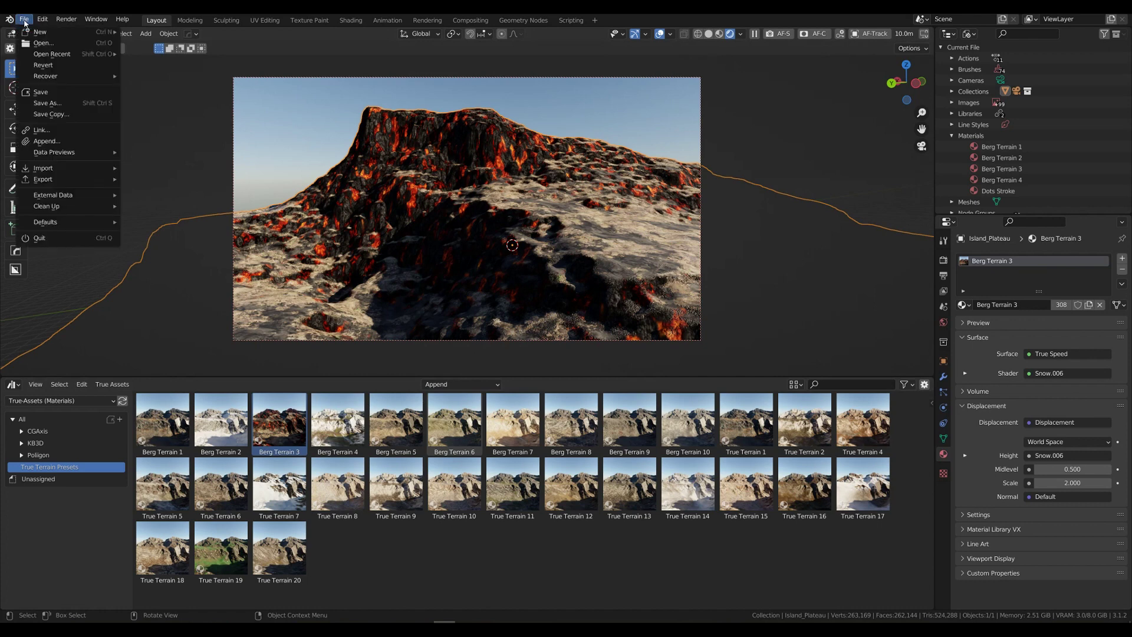
mouse_move(52, 57)
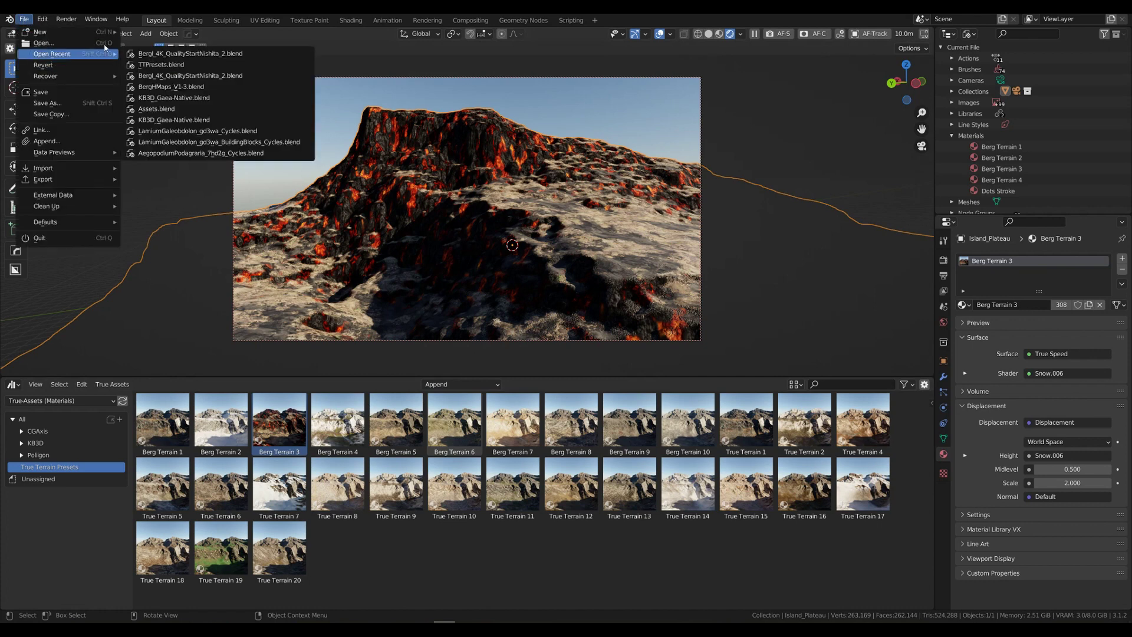
click(179, 54)
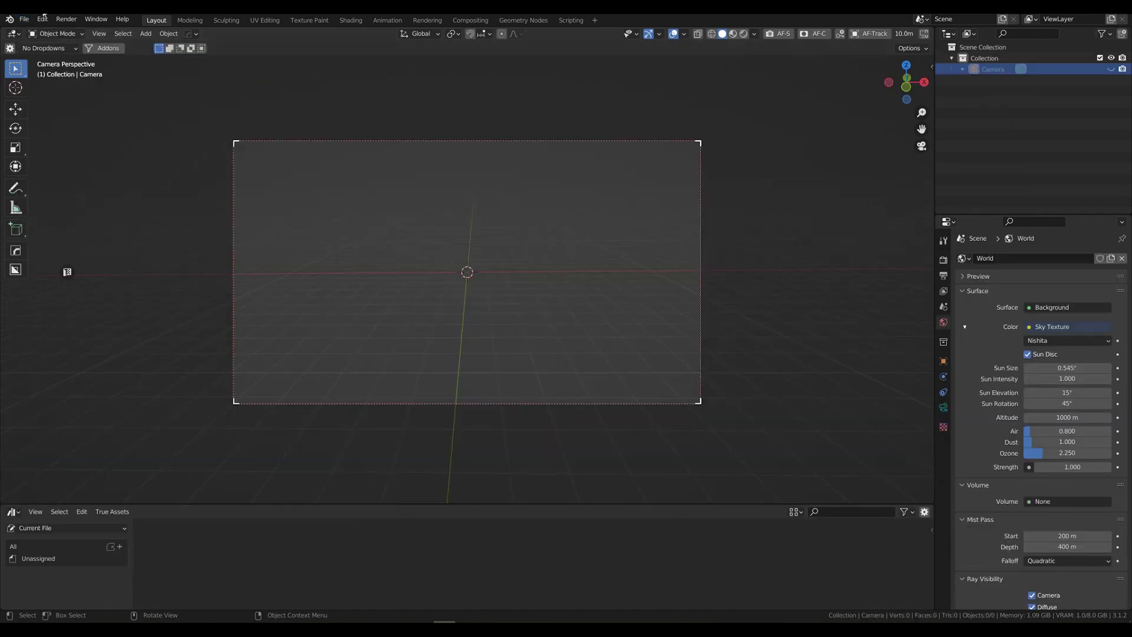
Save the scene as Assetmaking.blend in the Blender Files\Misc folder.
click(24, 19)
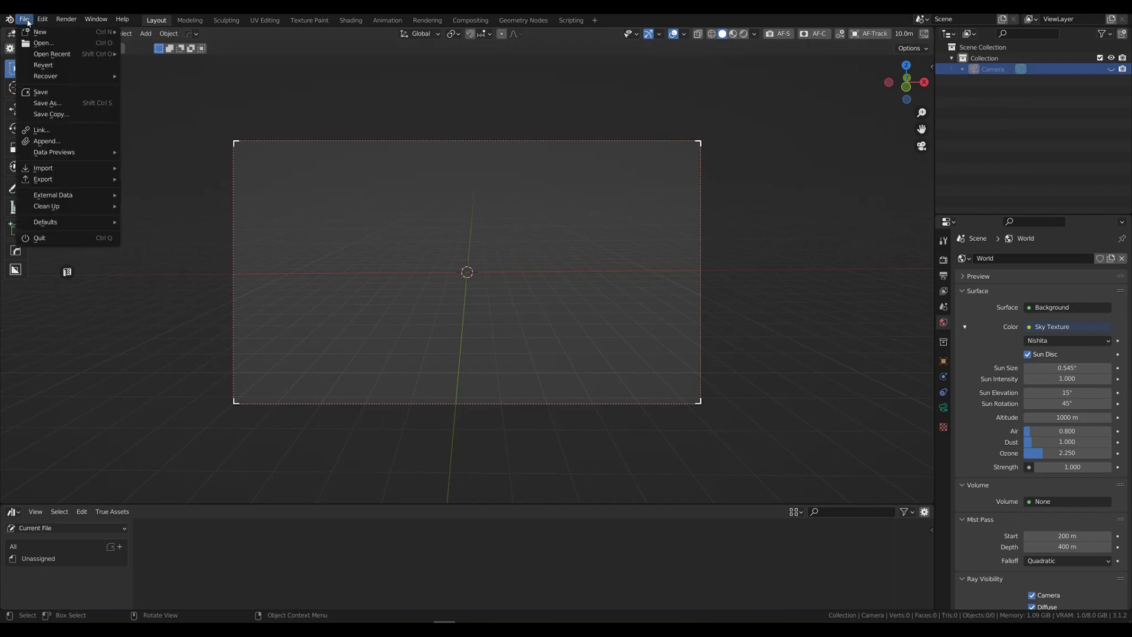
click(46, 103)
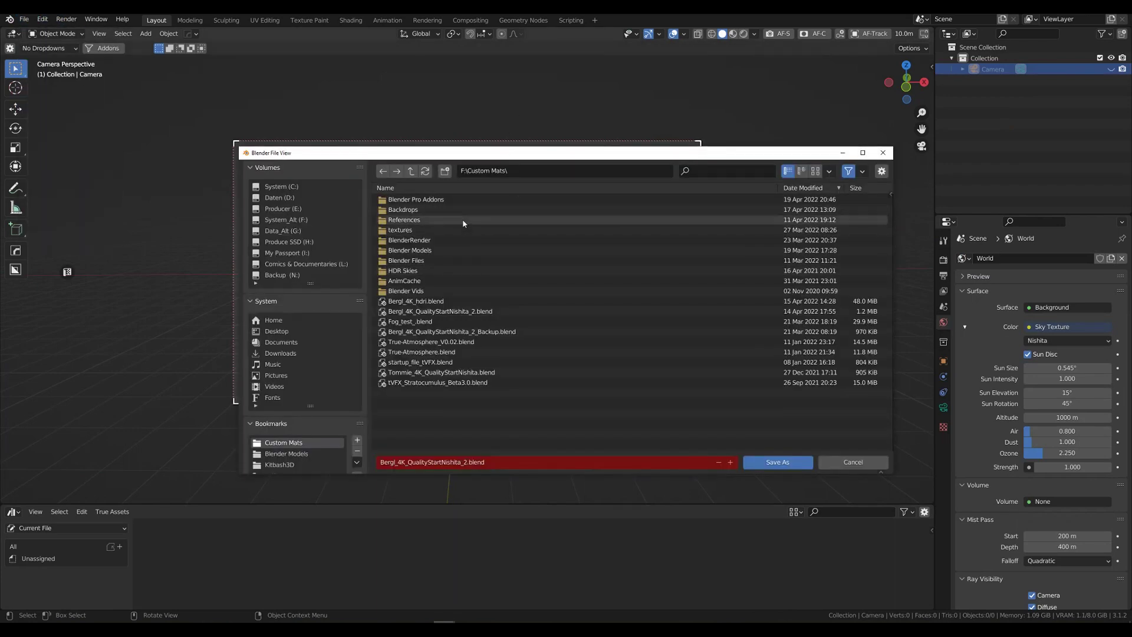
double_click(427, 259)
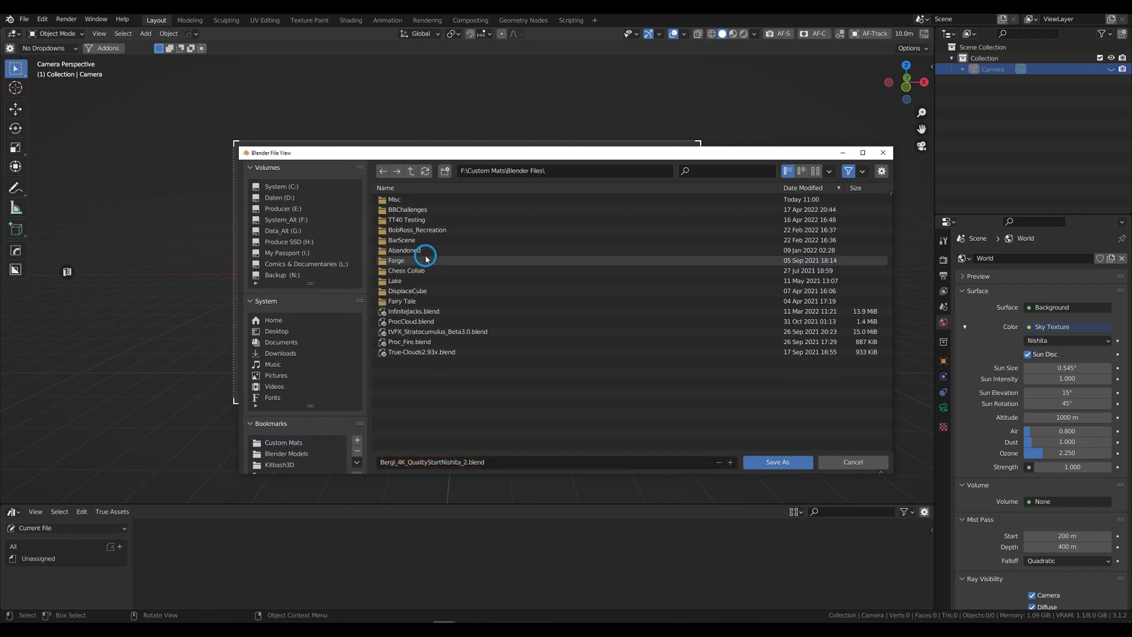
double_click(397, 199)
click(510, 463)
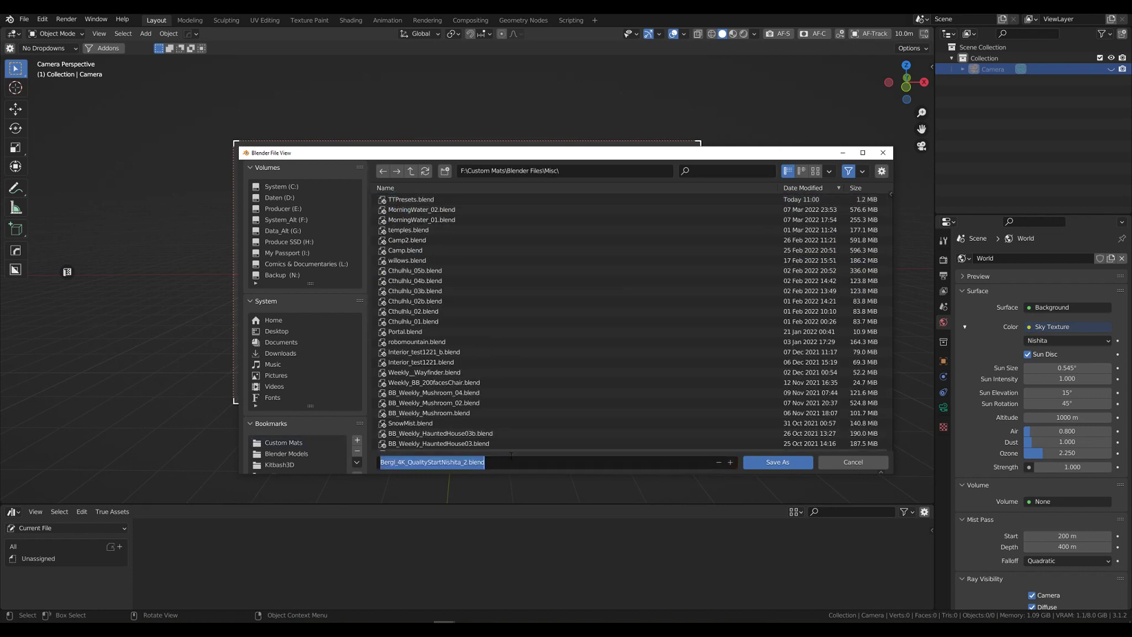
text(Assetmak)
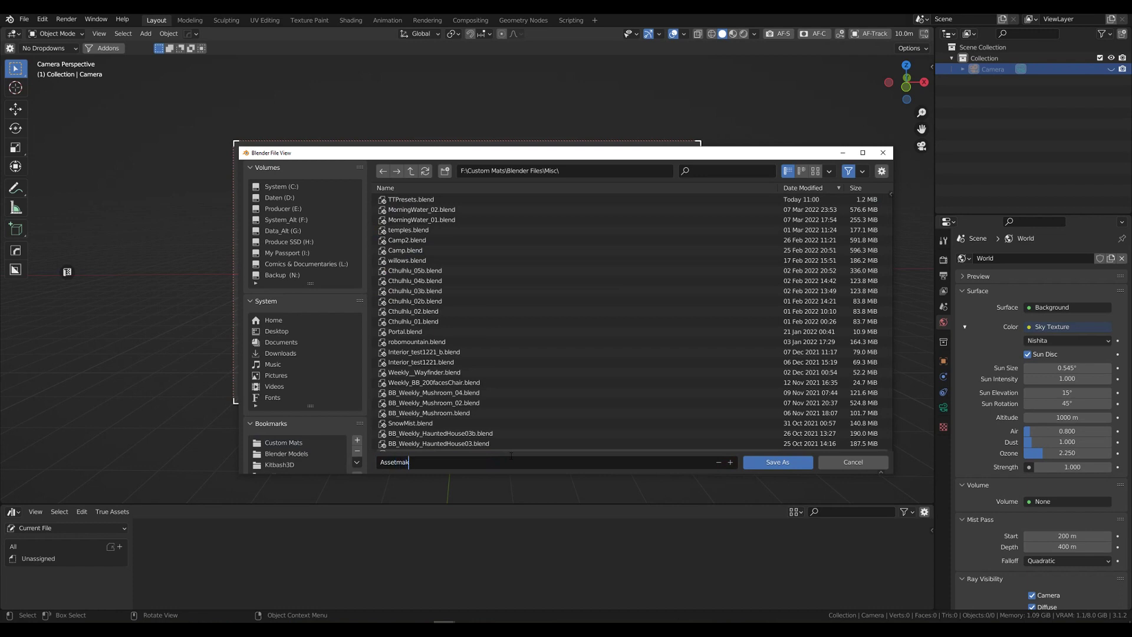
text(ing)
key(Return)
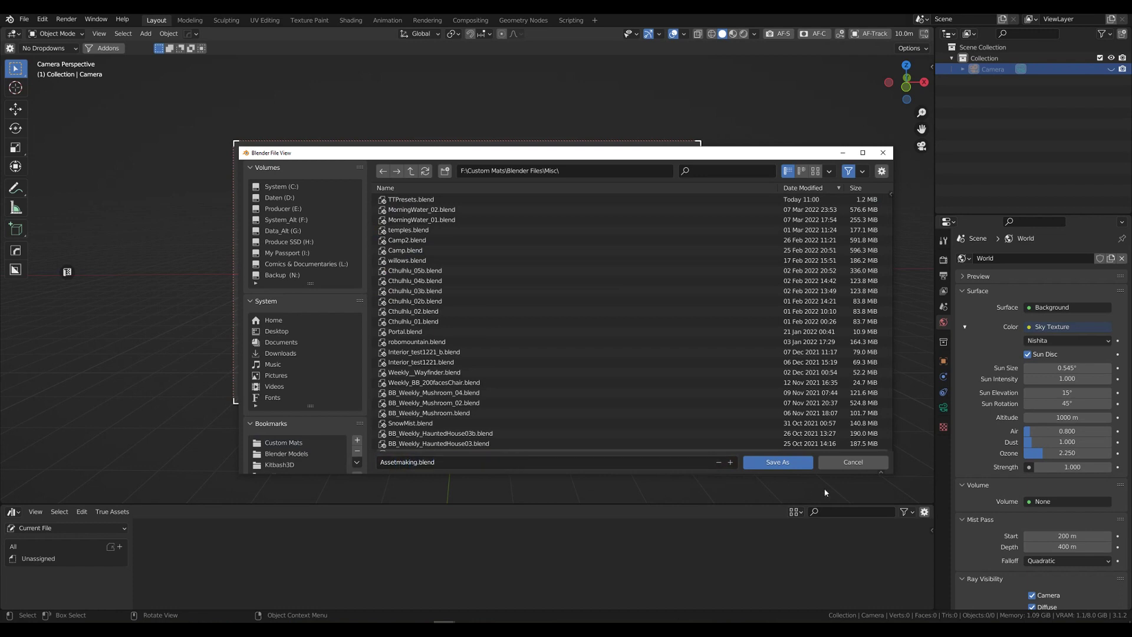
click(778, 462)
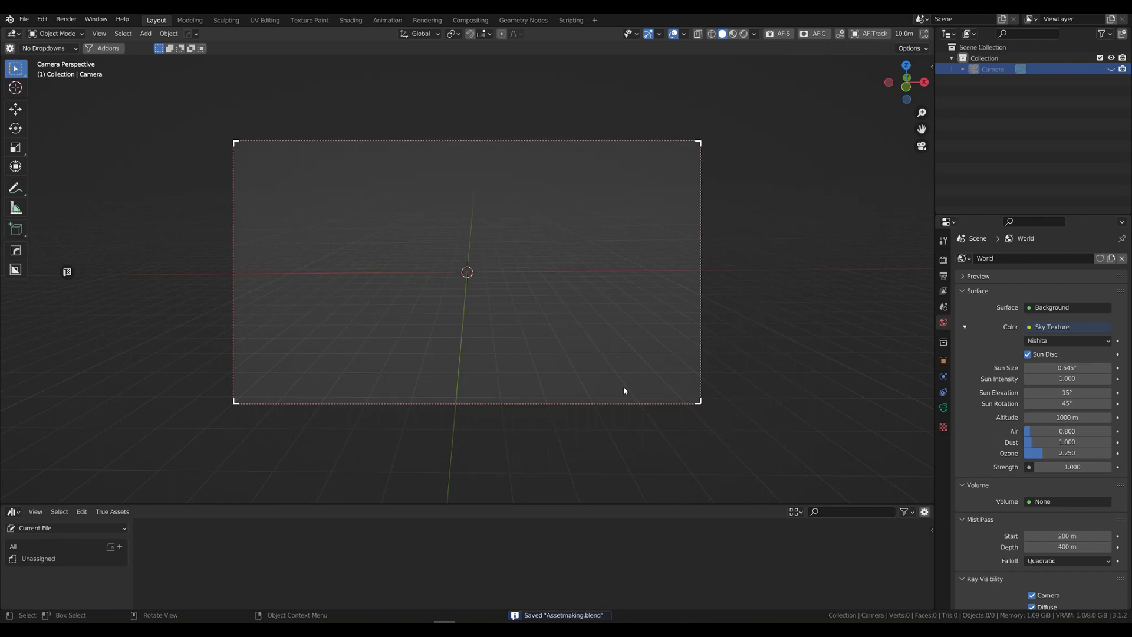
click(41, 527)
From Bergmir Heightmaps' Unassigned category, drag Cliffs_6 into the viewport at the origin.
click(41, 497)
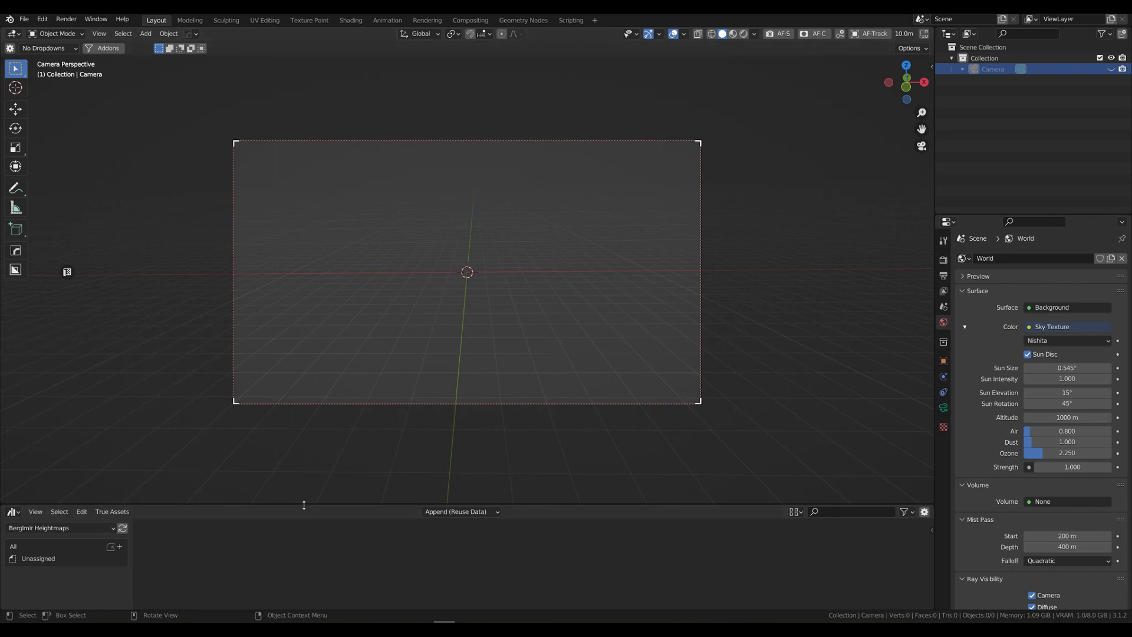
click(51, 560)
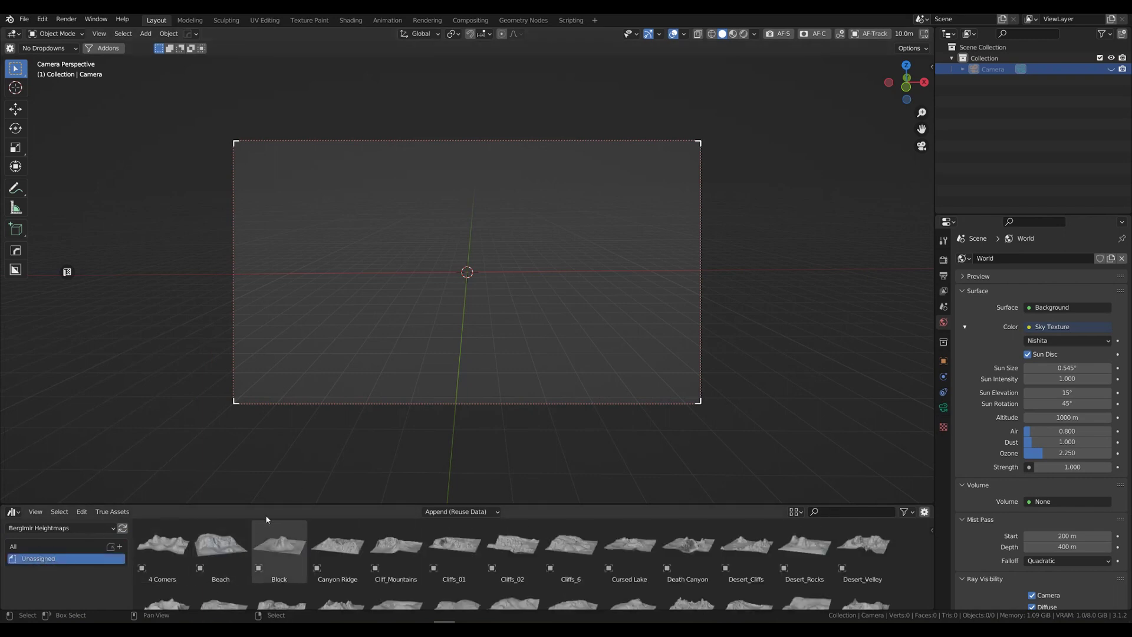
drag(274, 502, 310, 371)
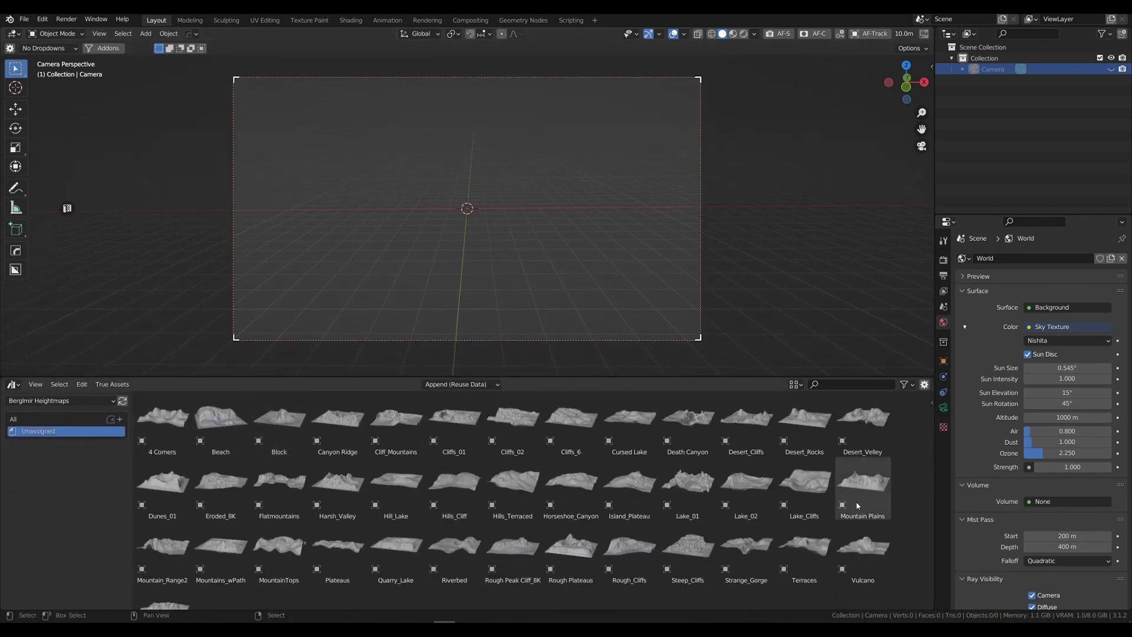
click(576, 426)
drag(575, 425, 495, 231)
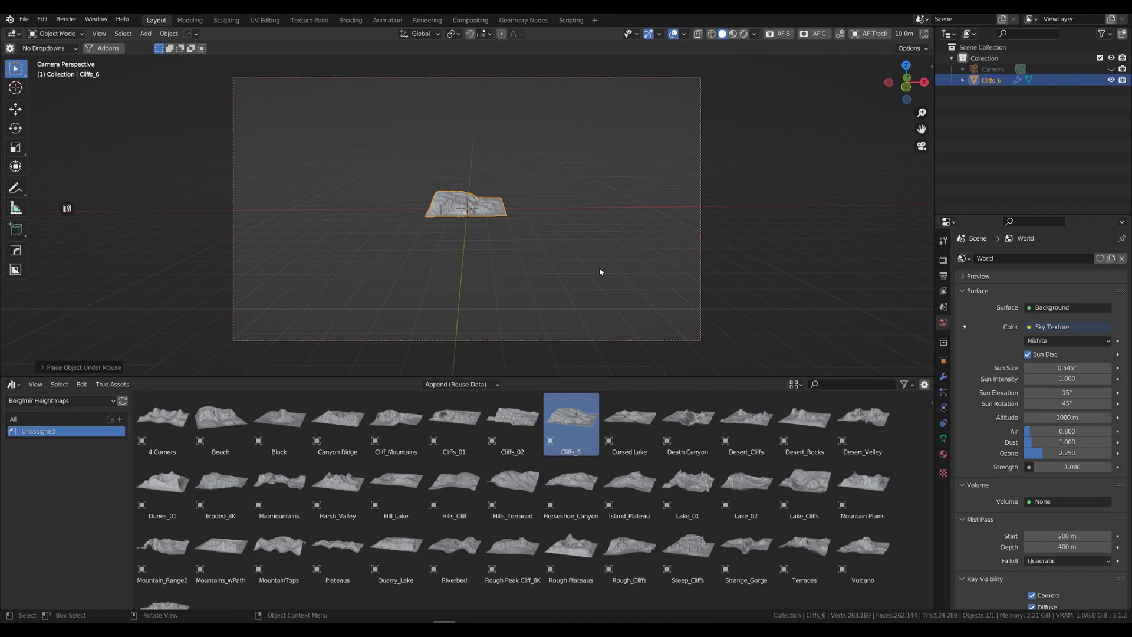
Scale Cliffs_6 up 200 times with S200 and apply the scale.
text(s200)
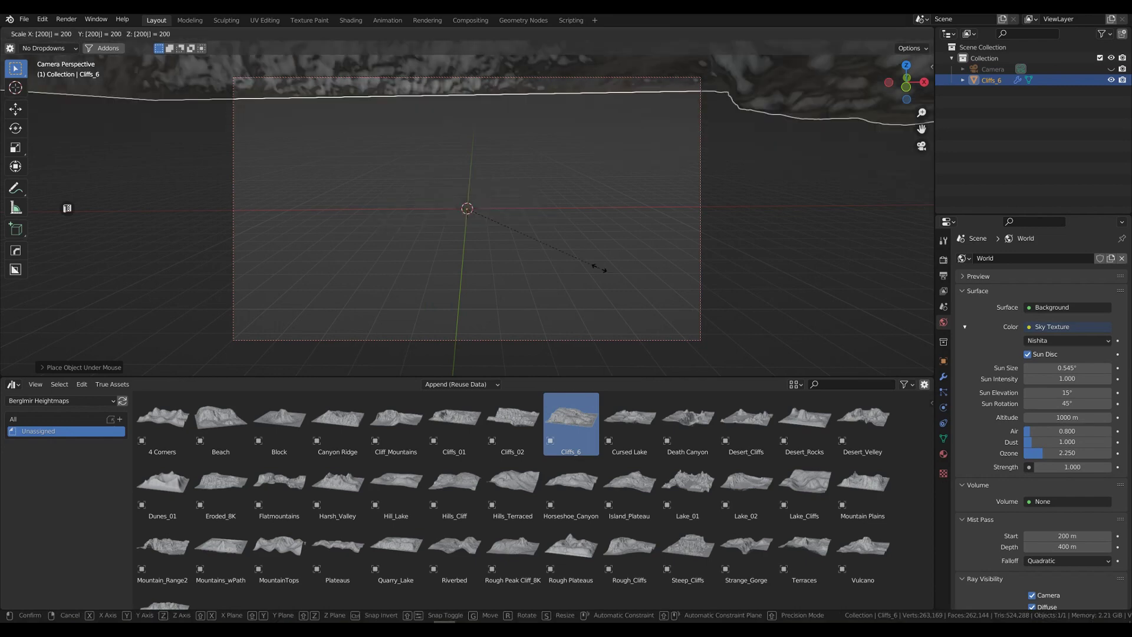
key(Return)
key(ctrl+a)
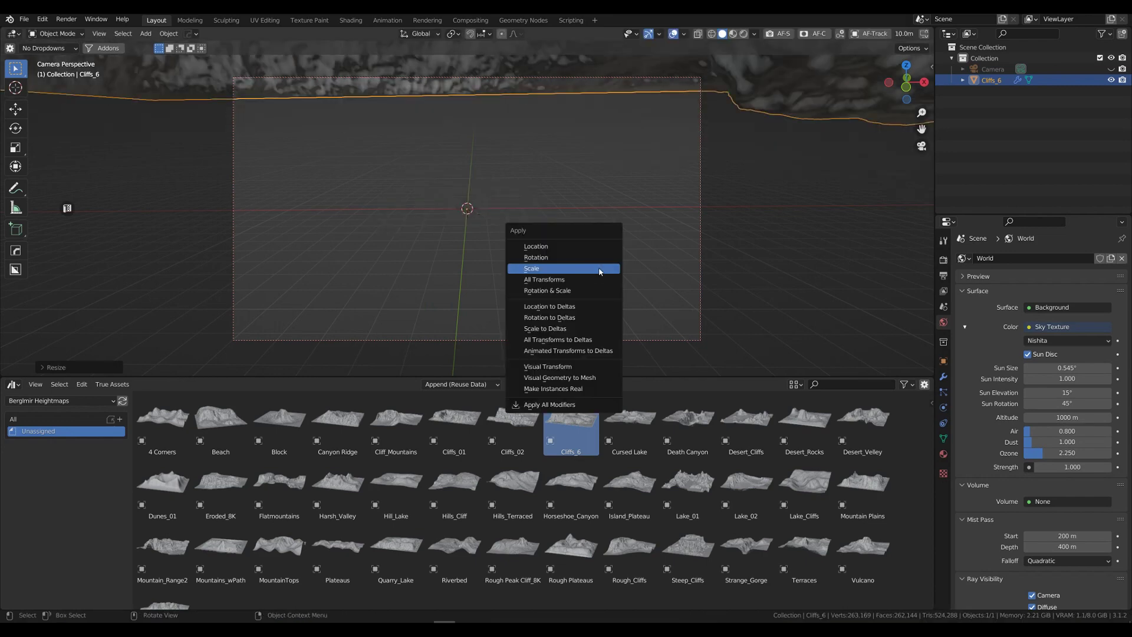
click(600, 269)
Set the TRUE-TERRAIN modifier's displacement Strength to 200.
click(943, 376)
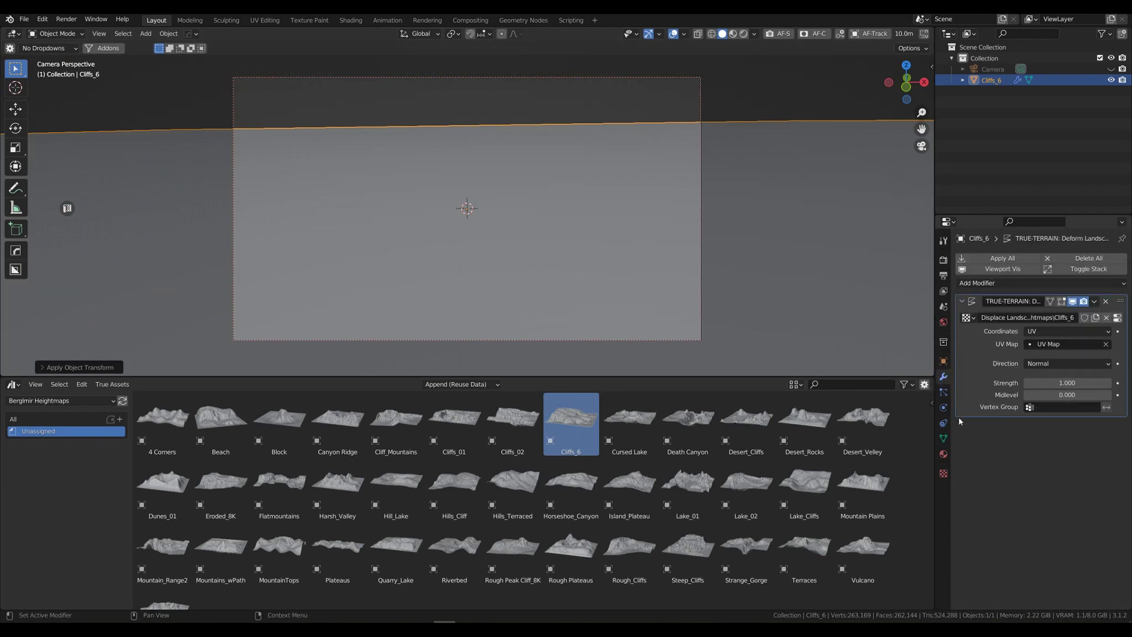
click(1069, 383)
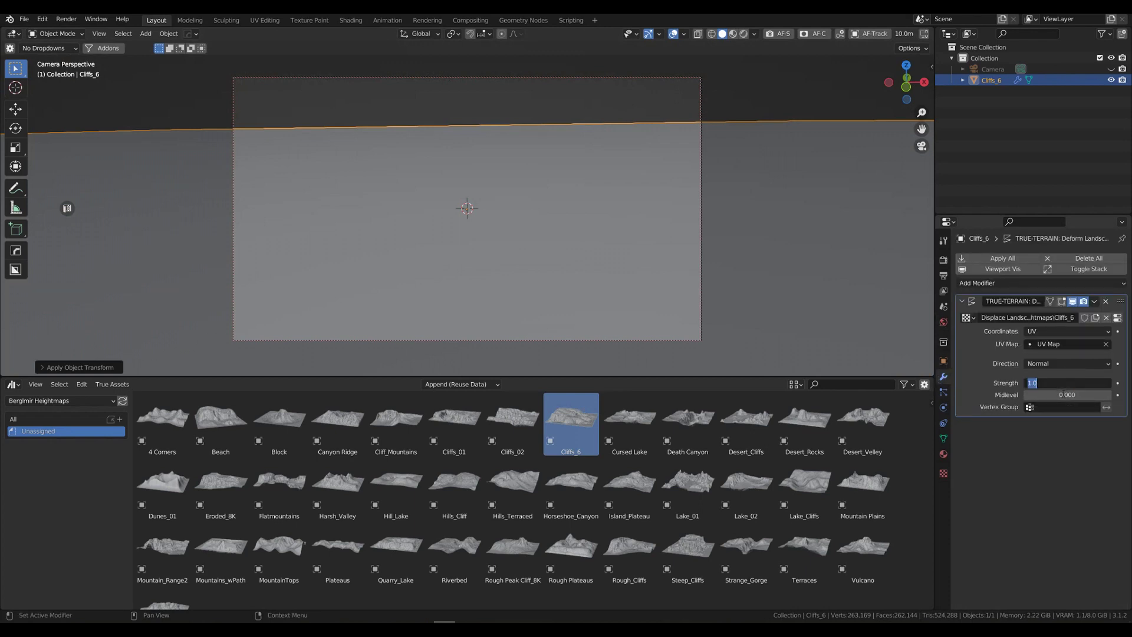
text(200)
key(Return)
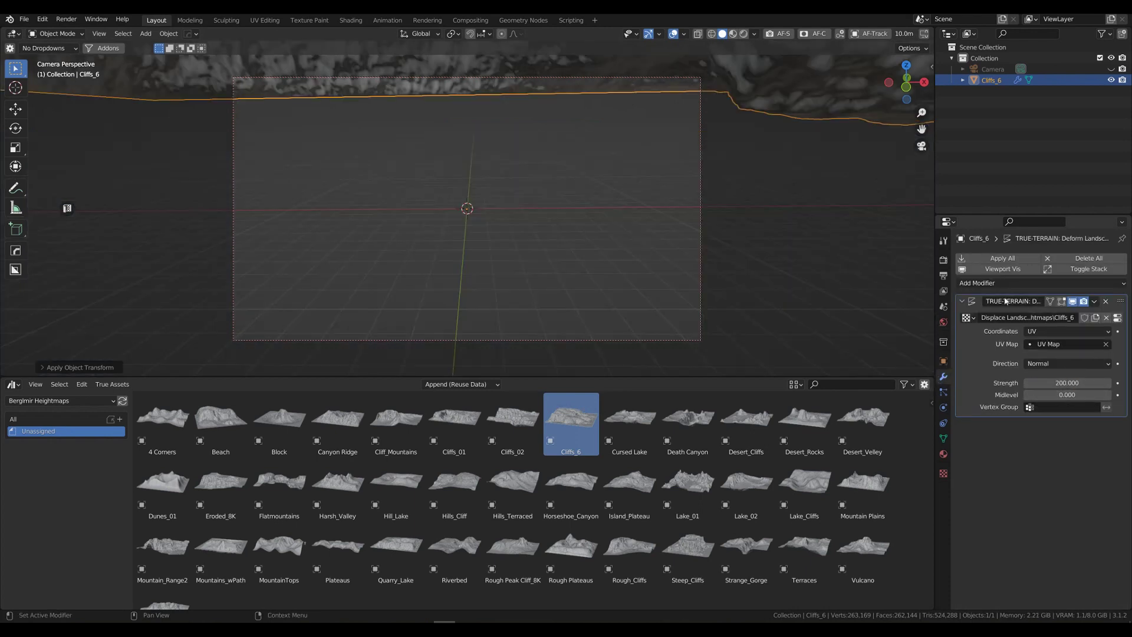
Add a Subdivision Surface modifier, hide it in viewport, and move it above TRUE-TERRAIN.
click(1006, 283)
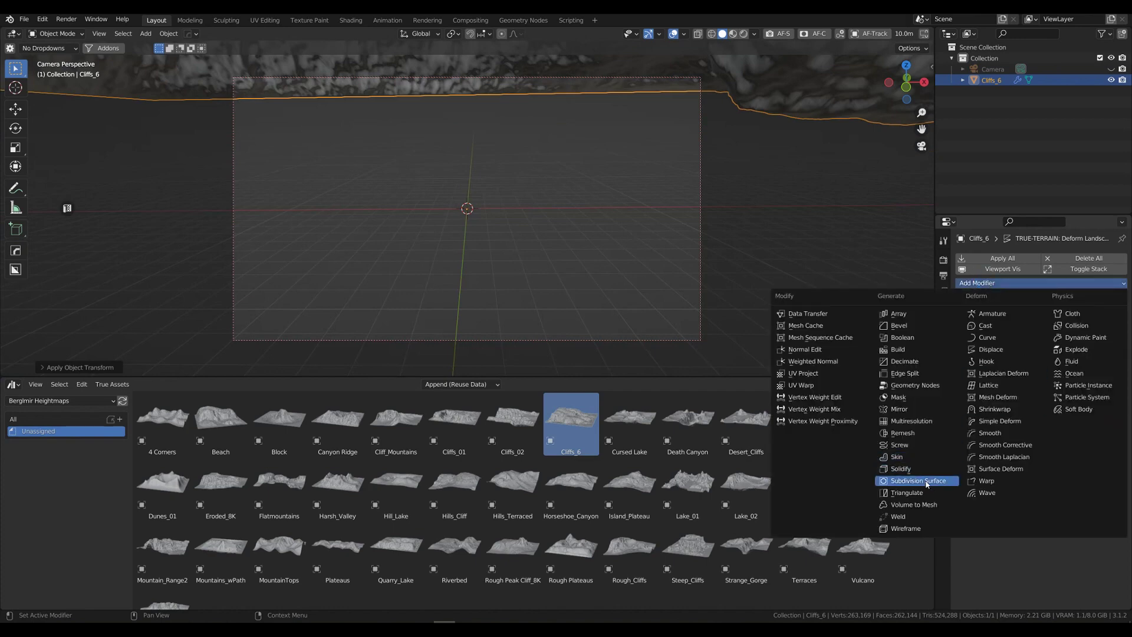
key(Return)
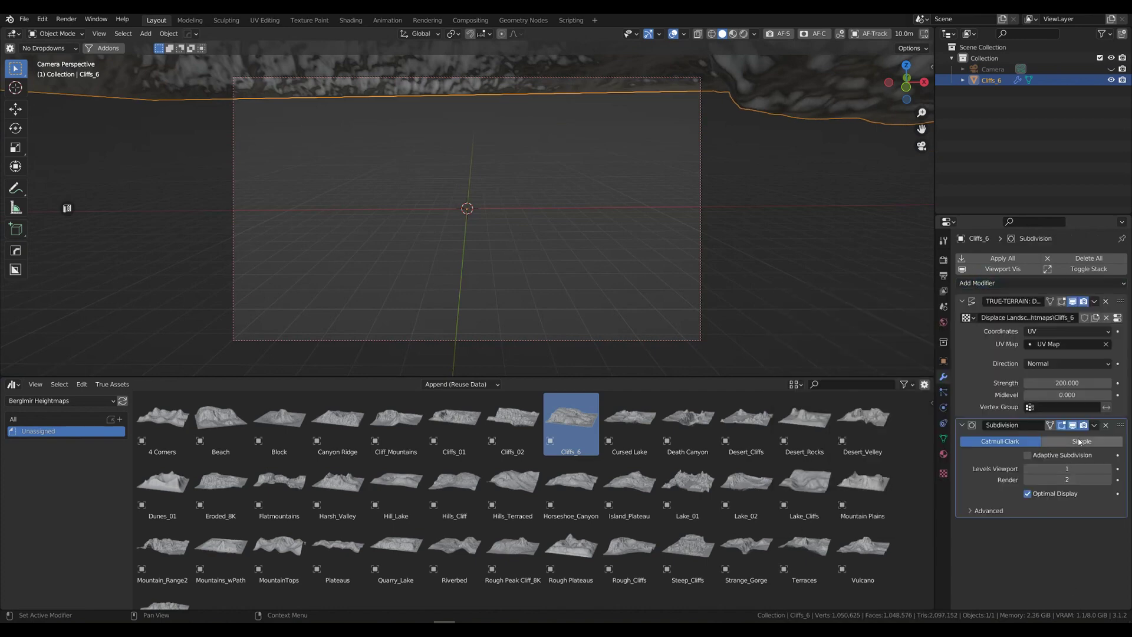
click(1073, 425)
drag(1120, 425, 1108, 281)
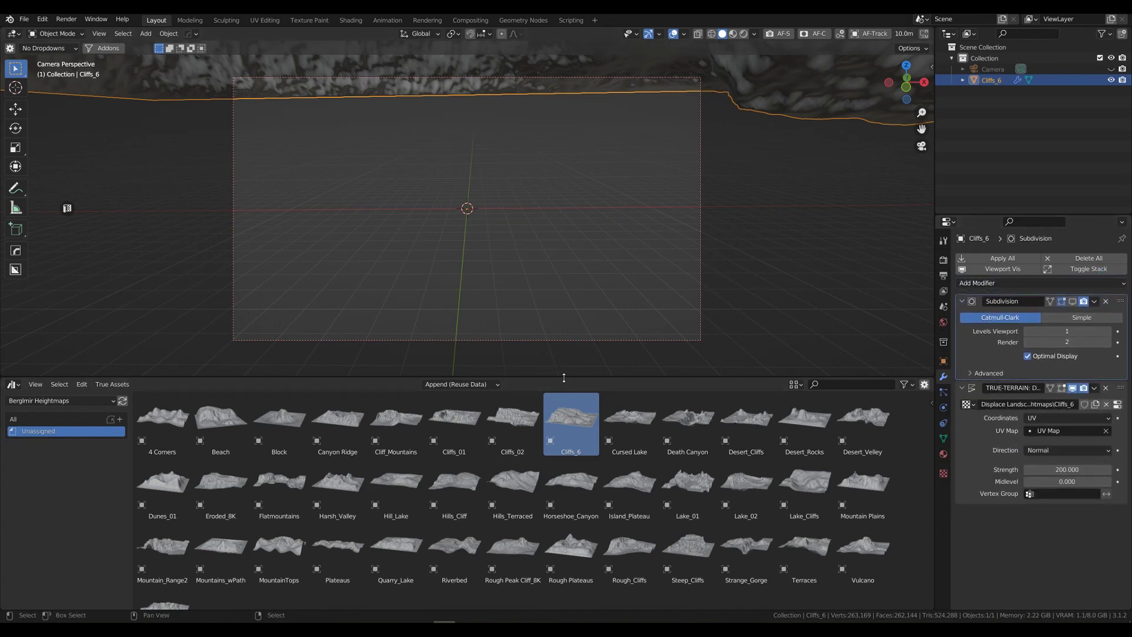
Shrink the asset browser to a Current File strip, frame Cliffs_6, and use Rendered shading.
drag(564, 377, 576, 489)
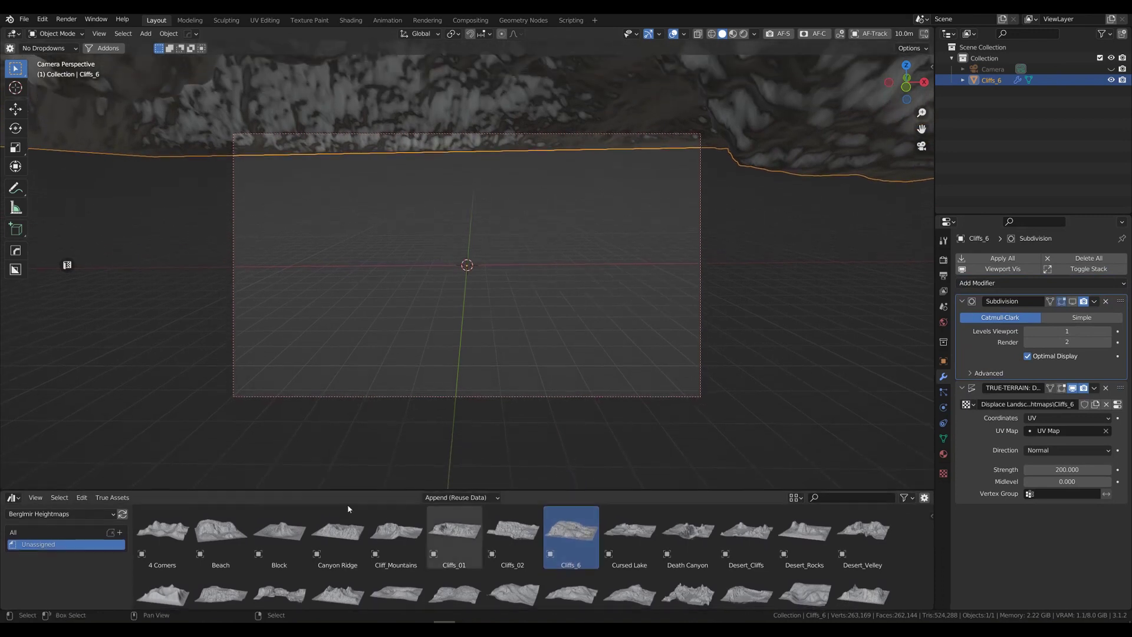
click(44, 515)
click(49, 501)
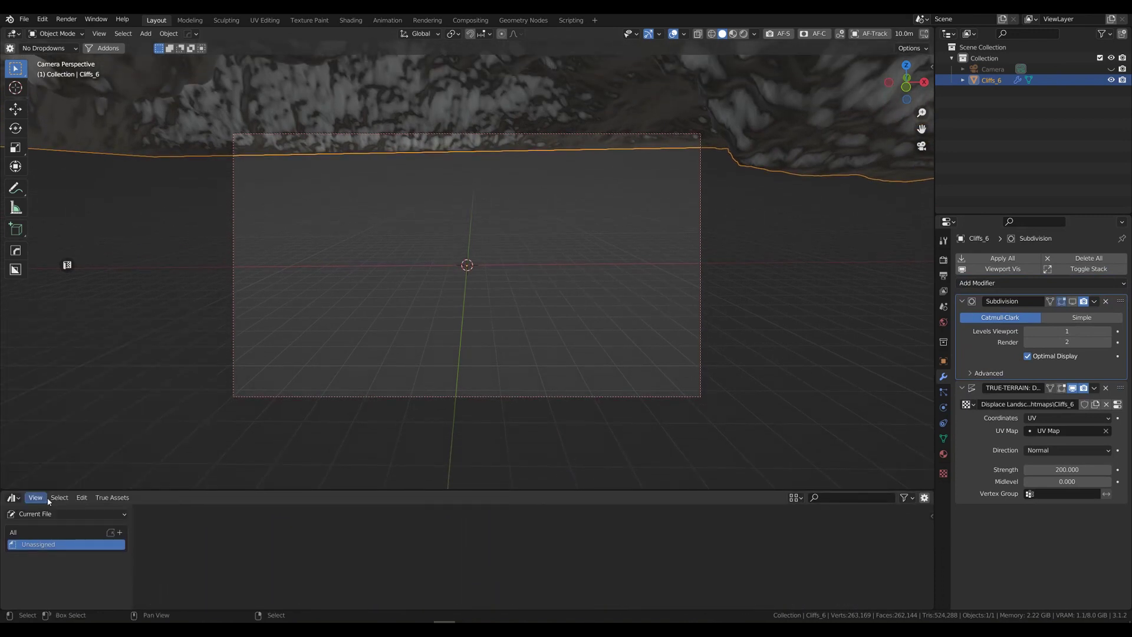
drag(394, 492, 391, 589)
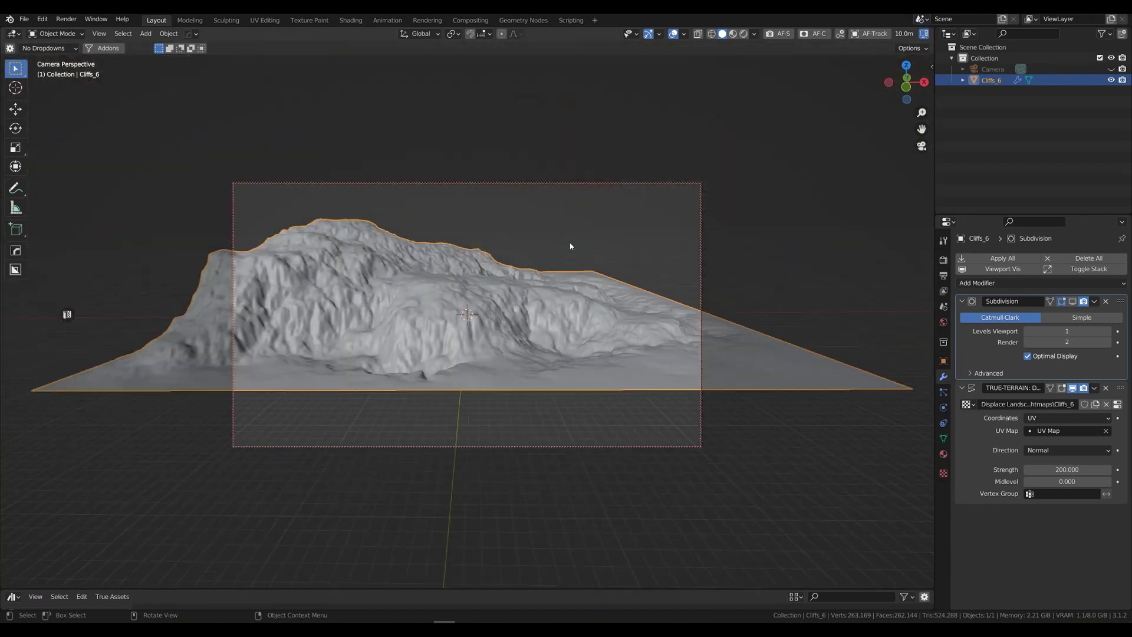
mouse_move(570, 245)
middle_down()
mouse_move(601, 253)
mouse_move(429, 245)
mouse_move(434, 254)
mouse_move(515, 235)
mouse_move(591, 265)
mouse_move(587, 284)
mouse_move(639, 268)
mouse_move(624, 271)
mouse_move(626, 260)
mouse_move(637, 276)
mouse_move(651, 256)
middle_up()
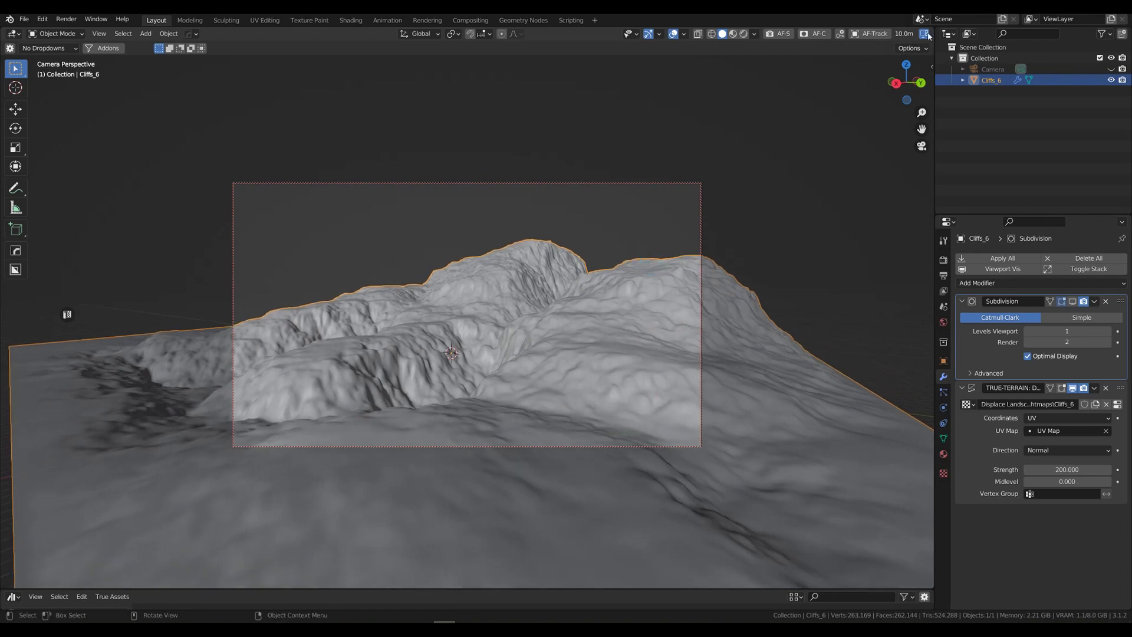
click(744, 33)
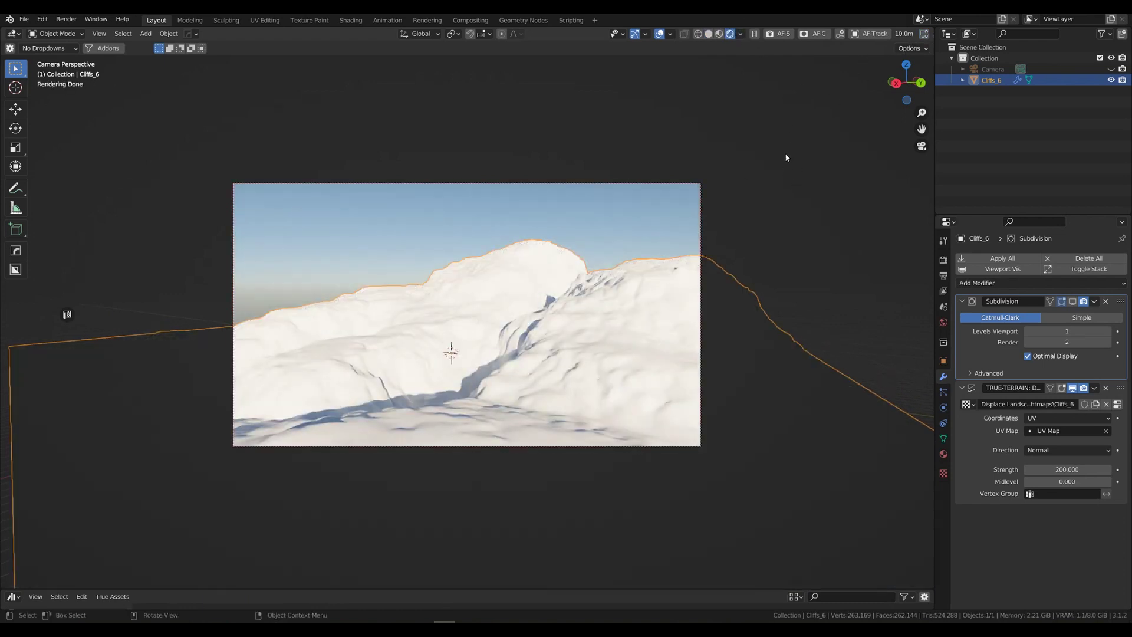
Review the World and Render settings, then open the True Terrain sidebar with N.
click(944, 322)
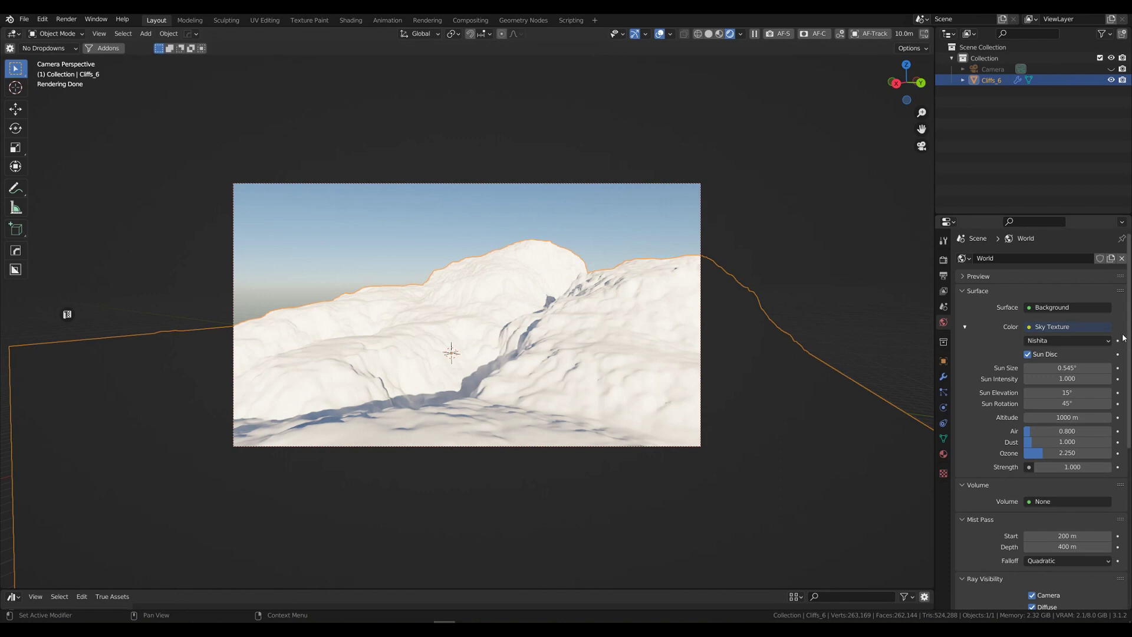
click(943, 259)
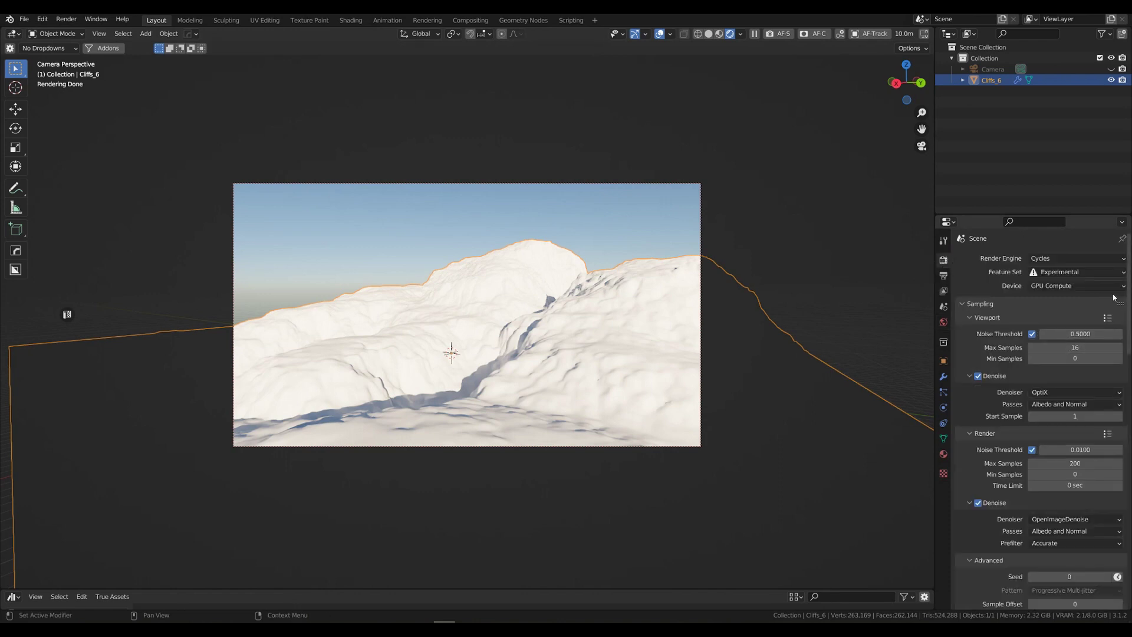
drag(1127, 292, 1123, 617)
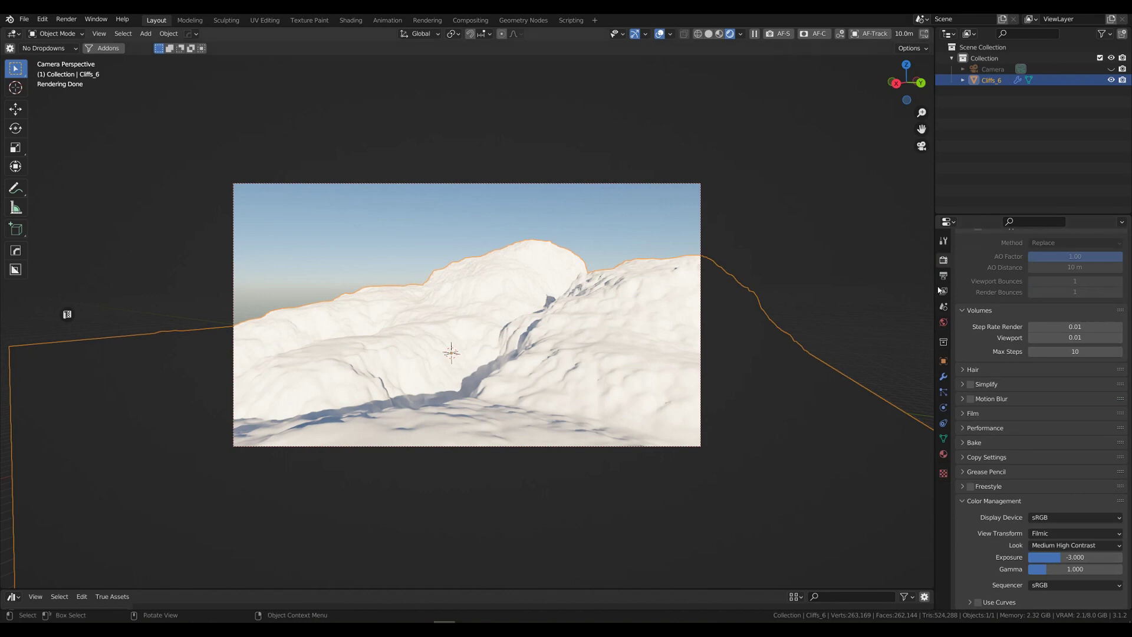
key(n)
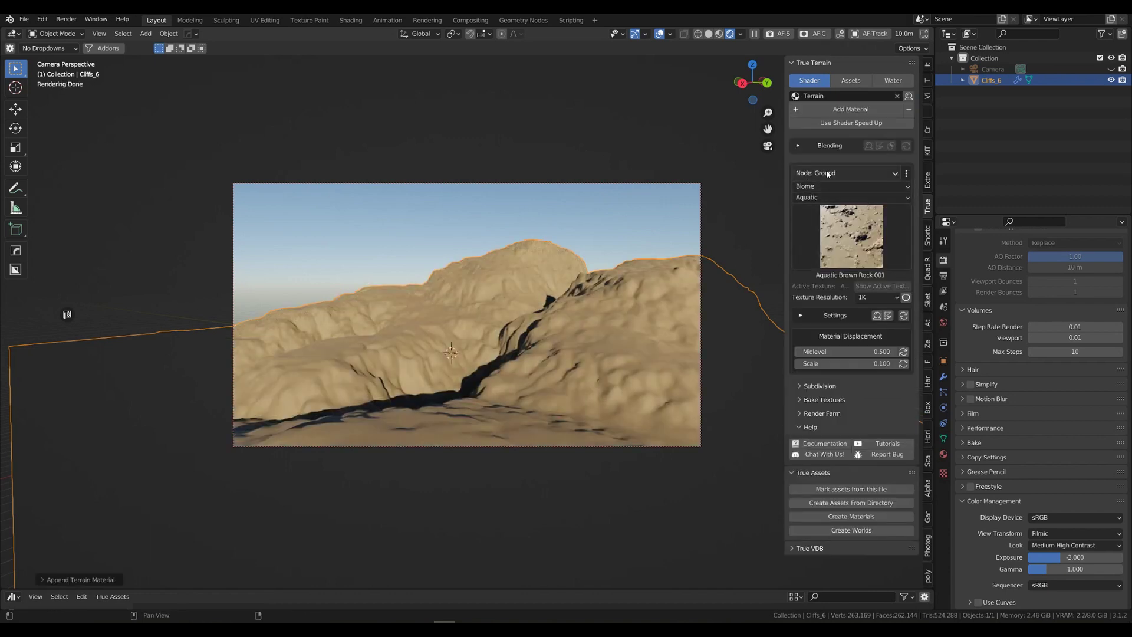
Set the Ground node to the Desert biome with the Desert_Dark_Cracked_046 texture.
click(828, 173)
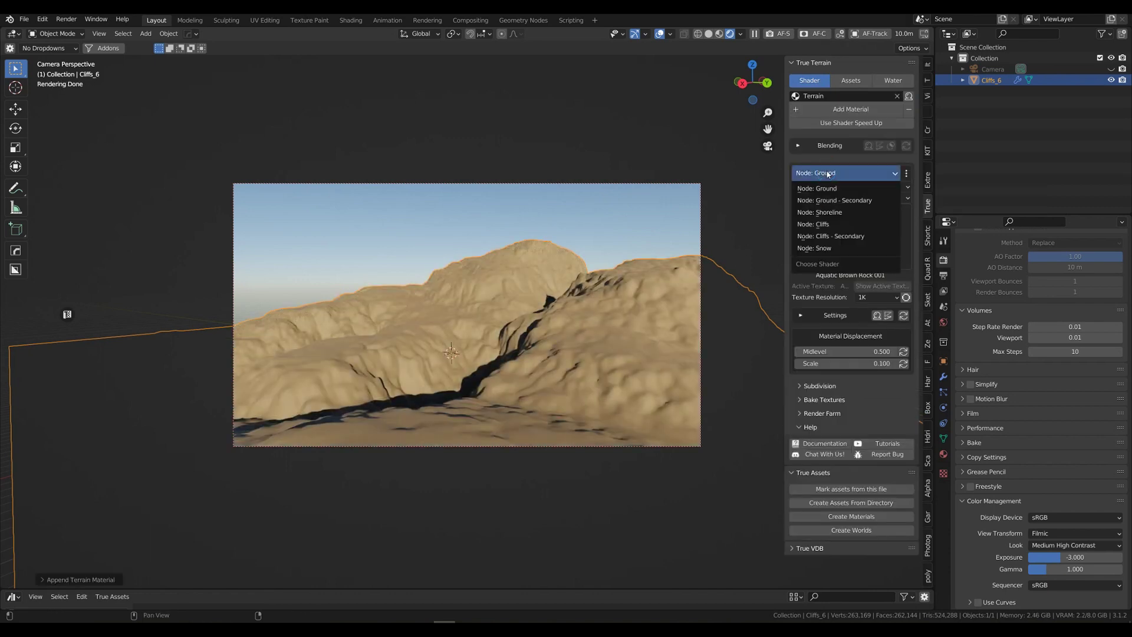
click(825, 188)
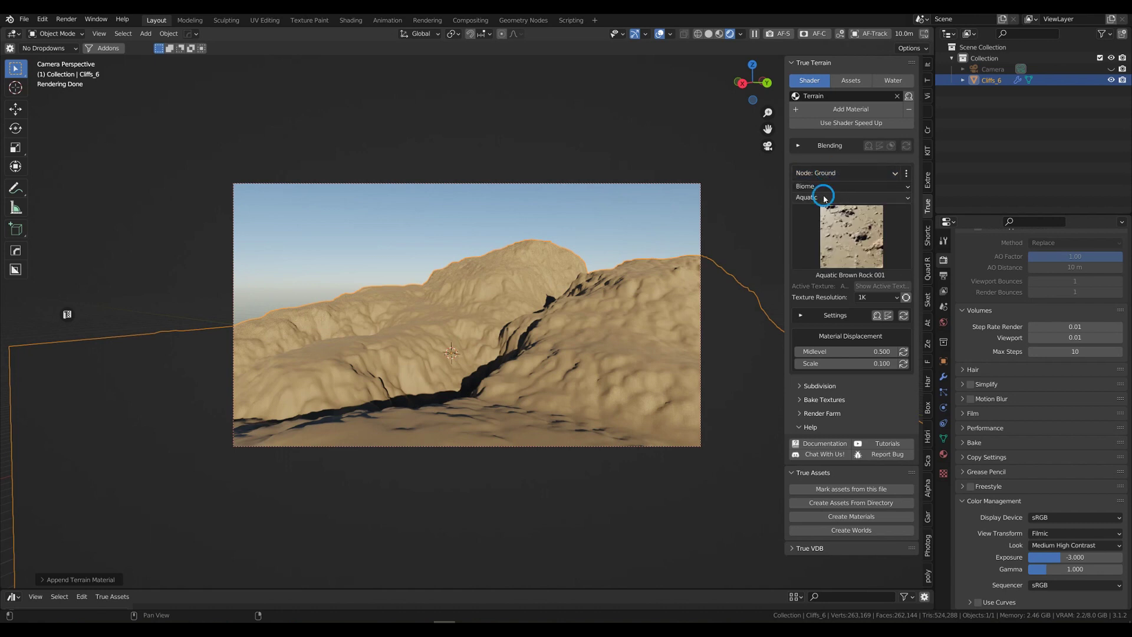
click(825, 199)
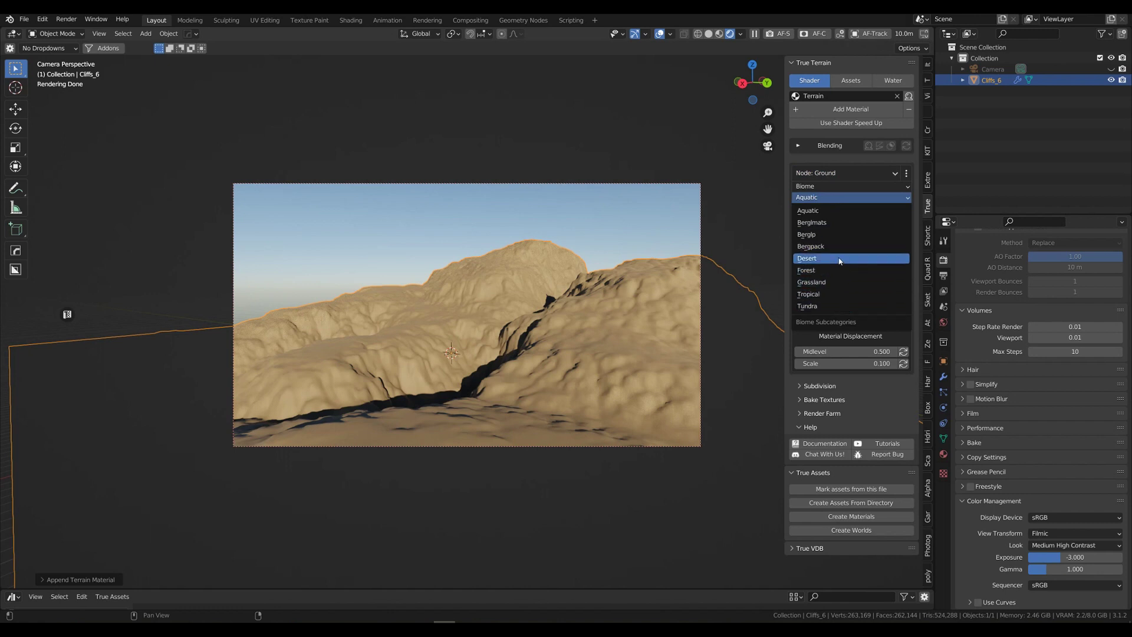
key(Return)
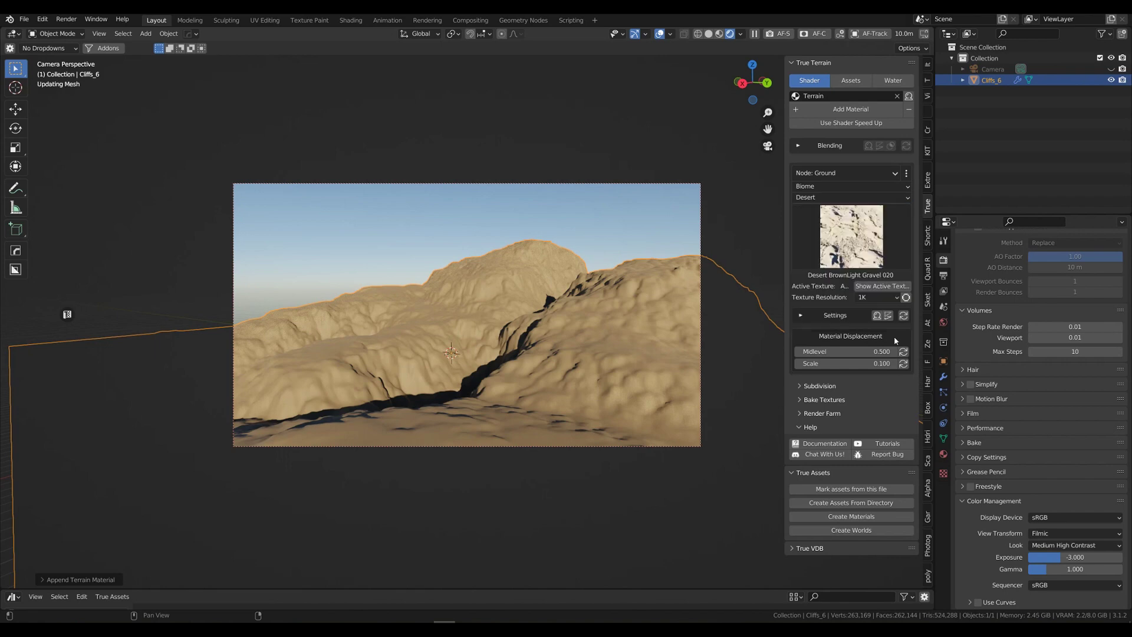
click(851, 236)
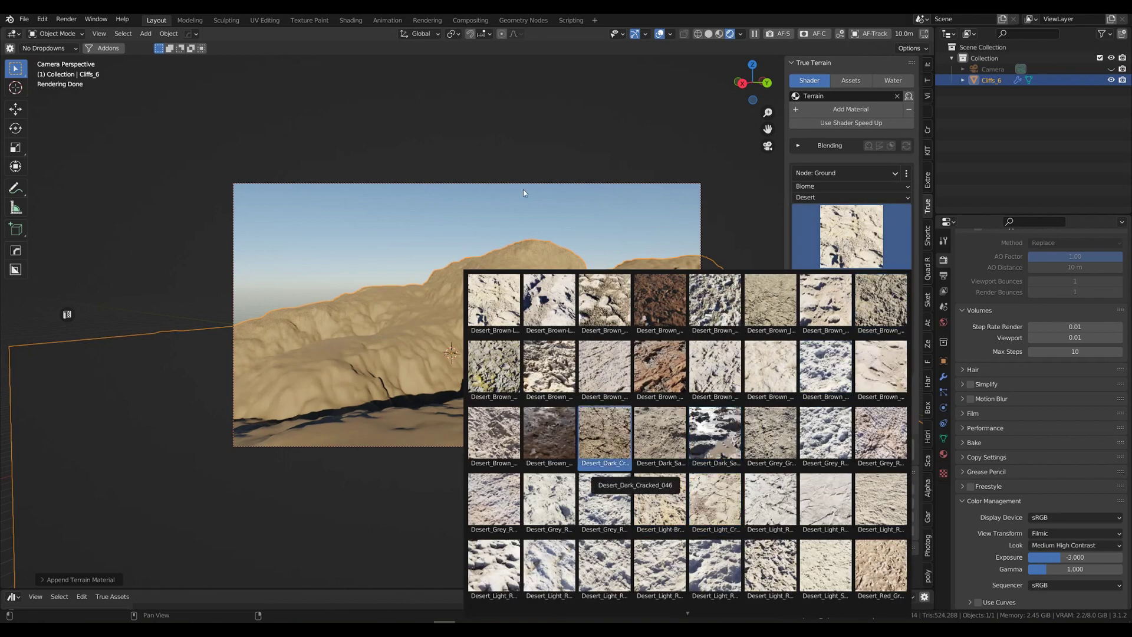
click(604, 439)
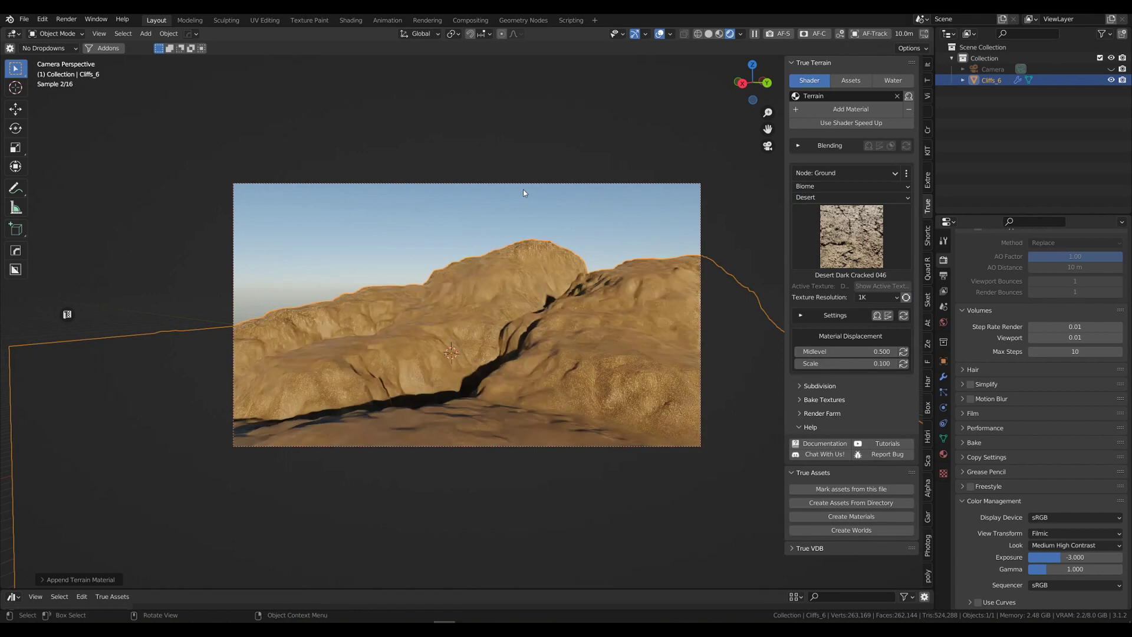
Set the material displacement scale to 2 and expand the ground Settings.
click(844, 364)
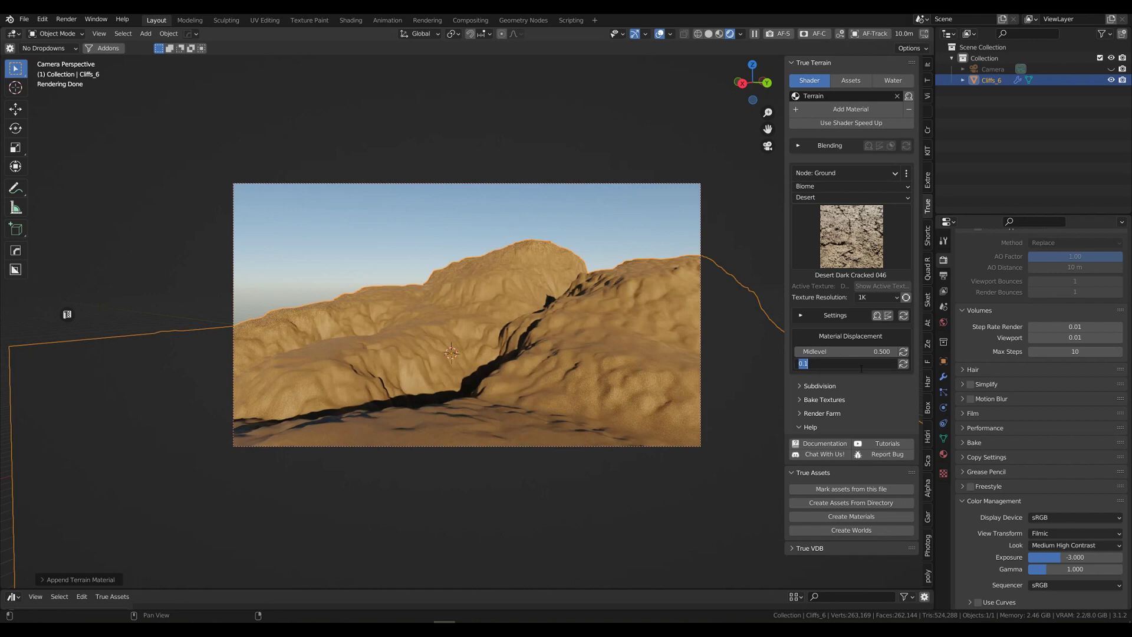
text(2)
key(Return)
click(801, 315)
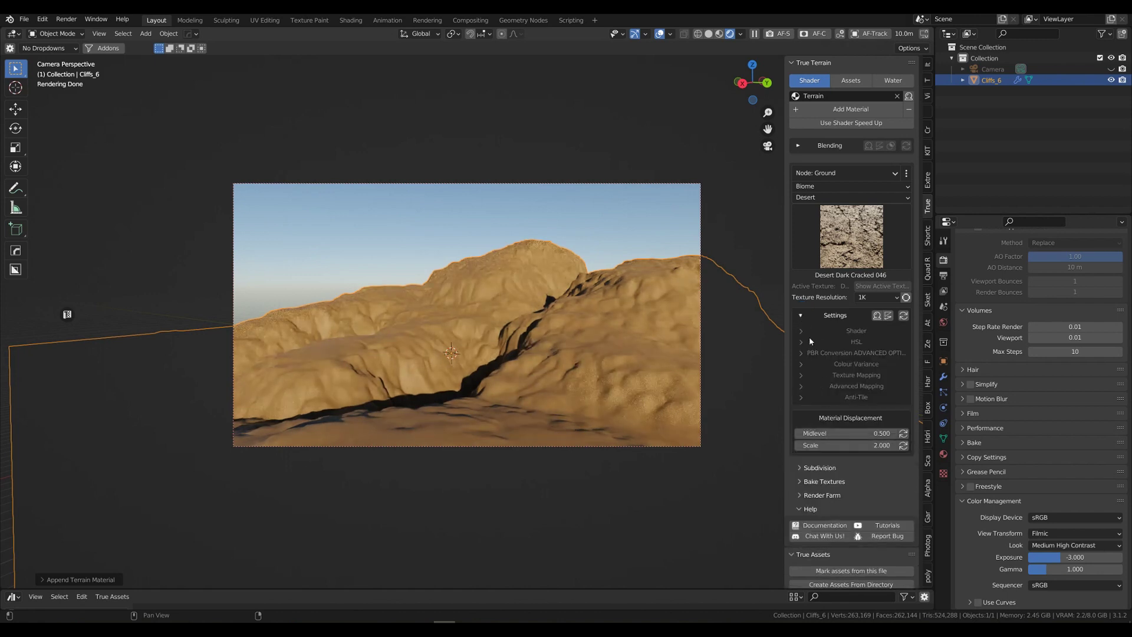
Set the ground shader's Displacement Strength to 0.2.
click(801, 333)
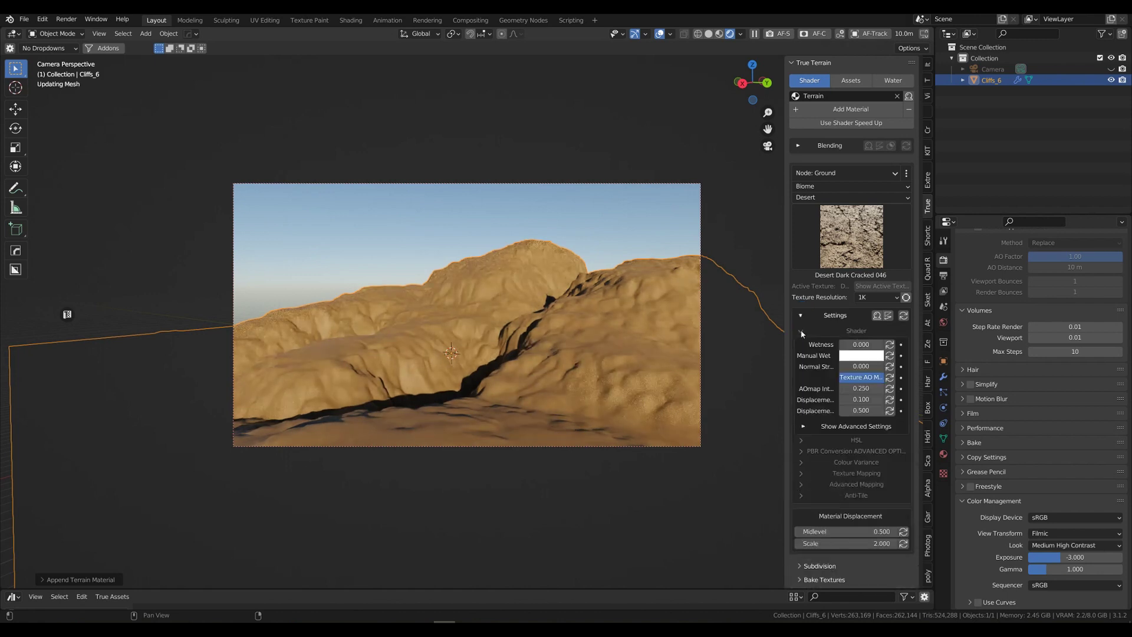
double_click(861, 399)
text(0.2)
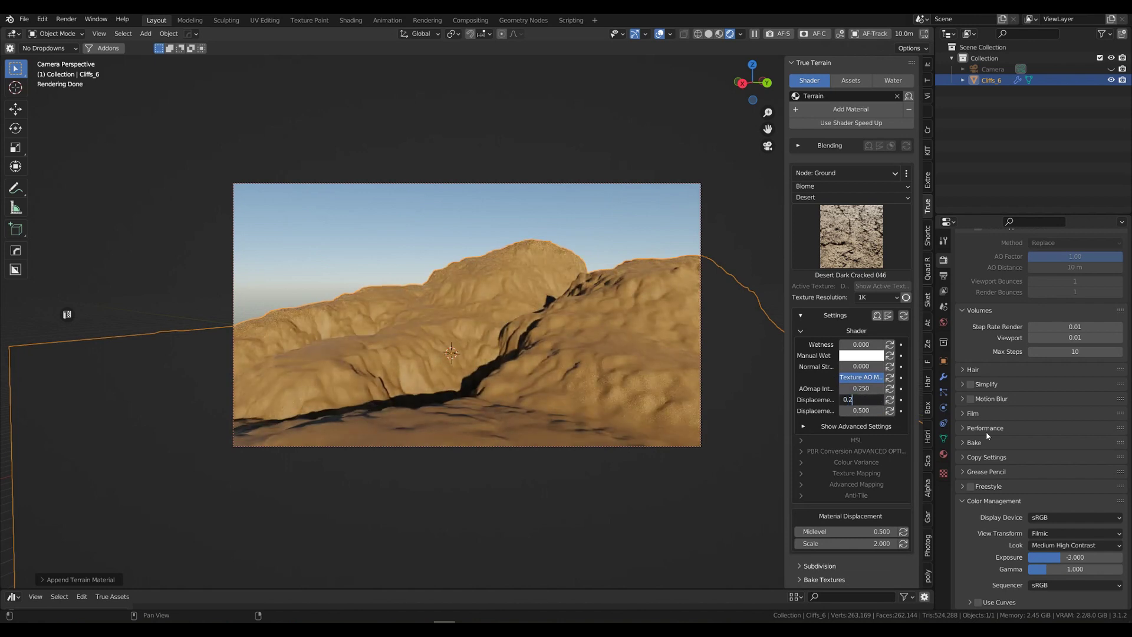
key(Return)
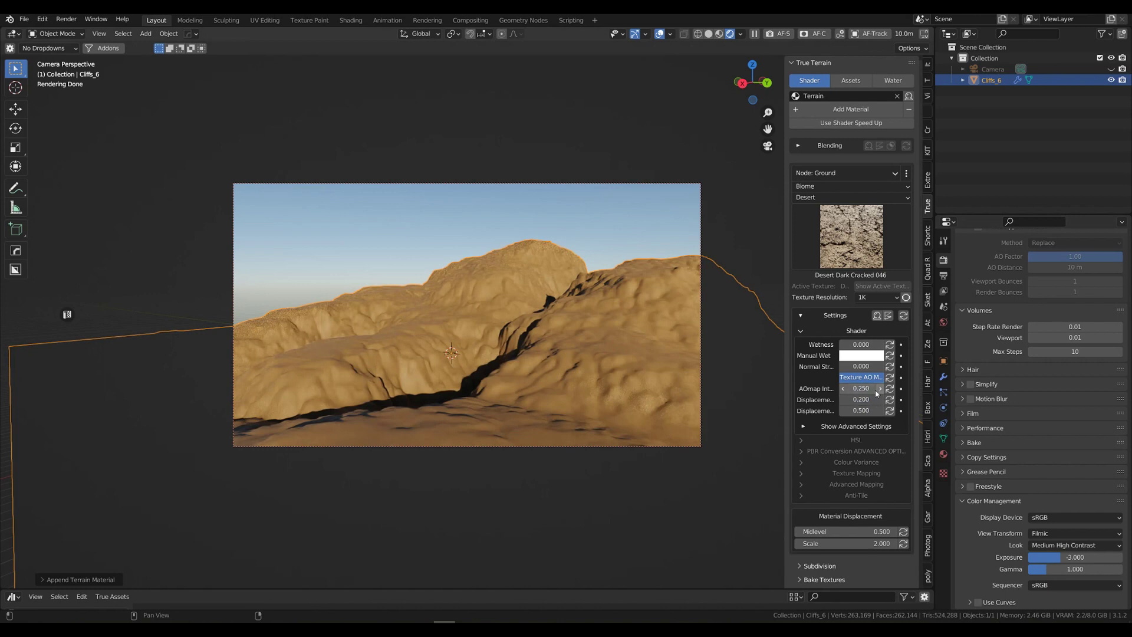
Enable Use UV Map in Advanced Mapping and set Texture Size Reduction to 2.
click(848, 484)
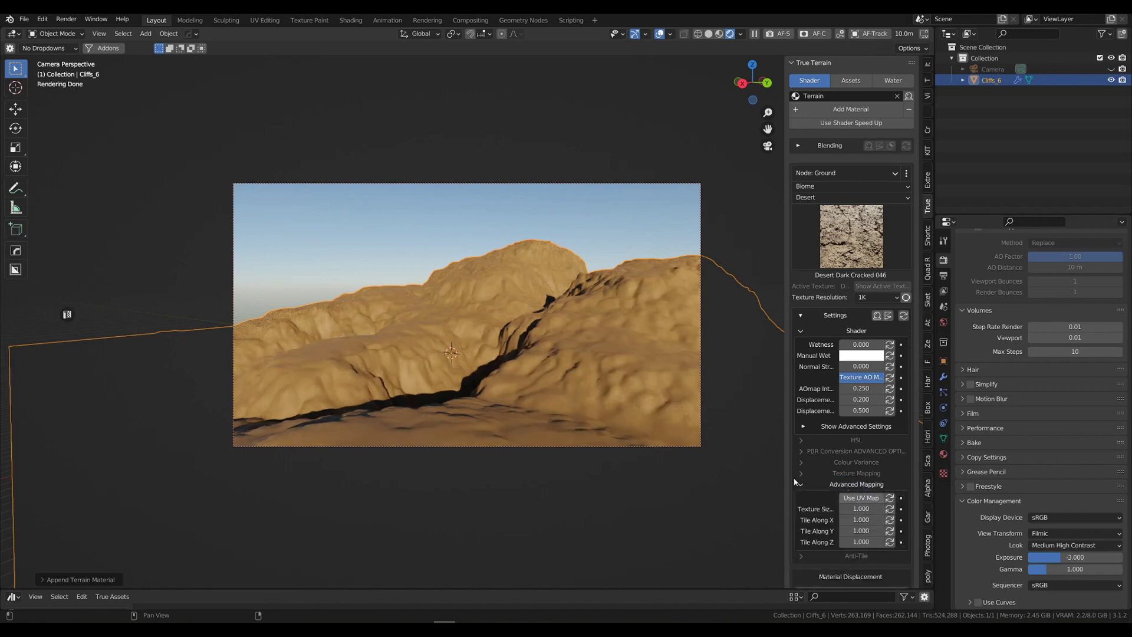
click(861, 498)
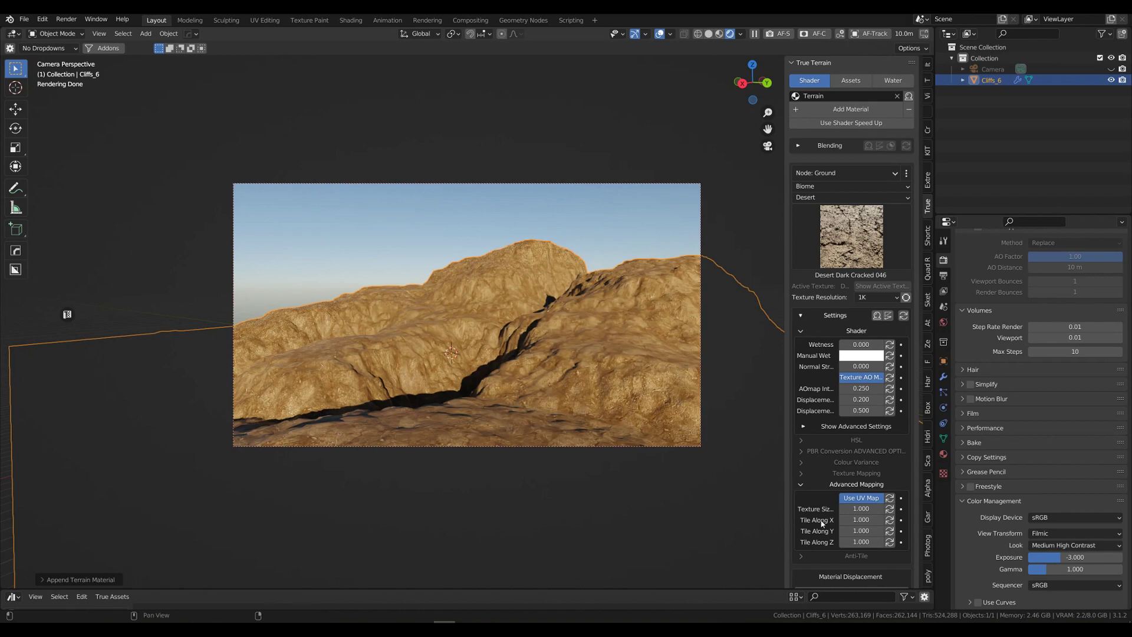
click(860, 508)
key(Tab)
key(Return)
drag(784, 494, 670, 495)
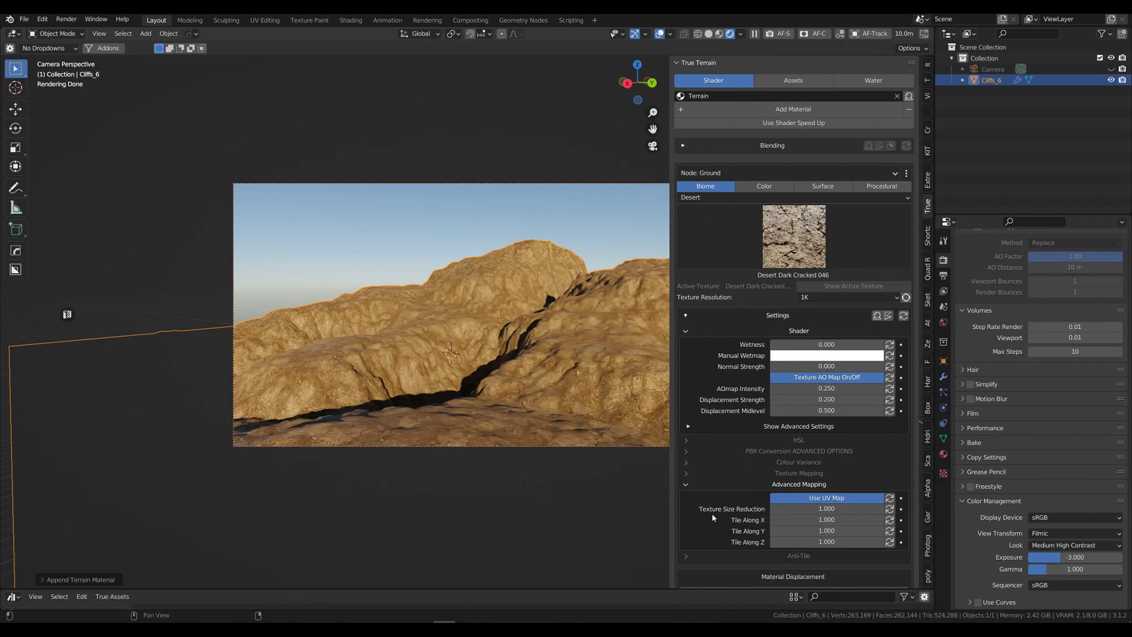
click(780, 510)
text(2)
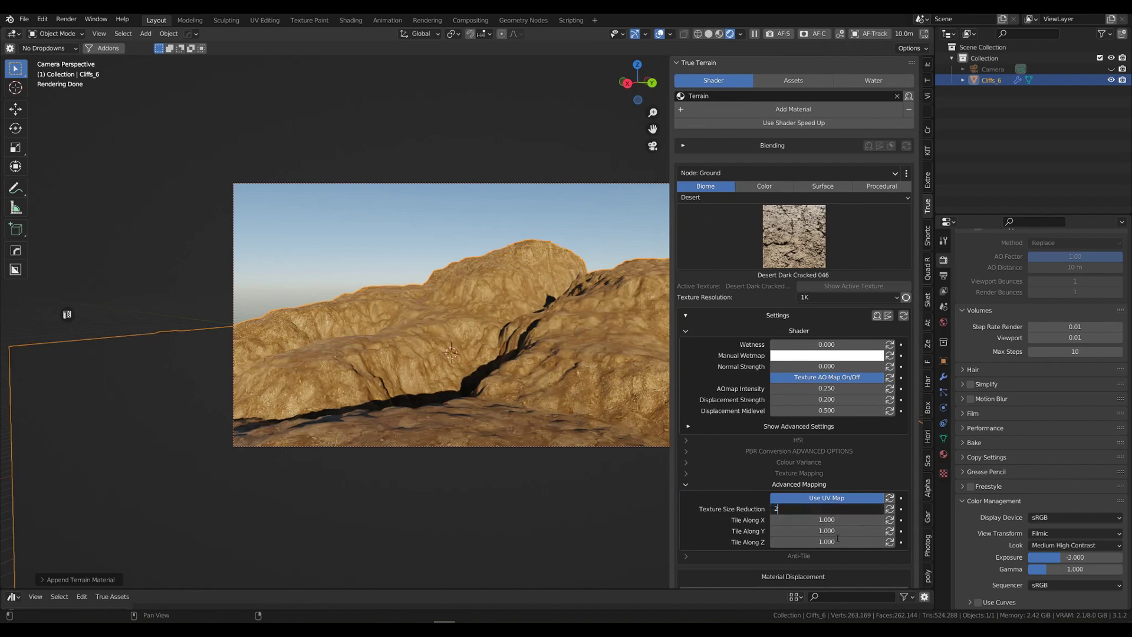
key(Return)
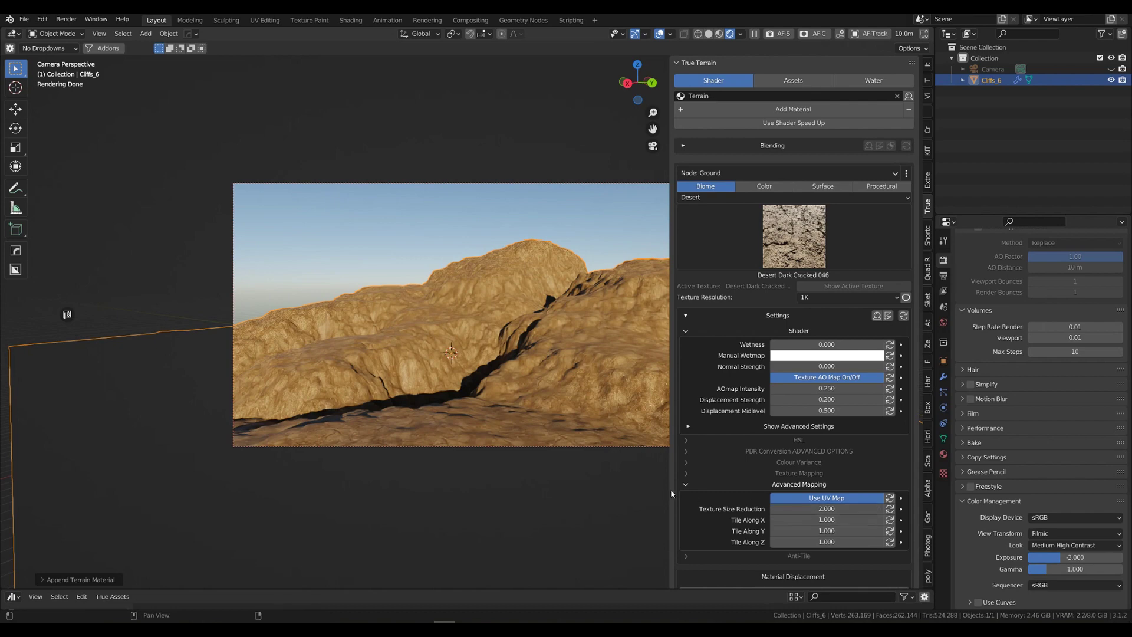
drag(670, 489, 763, 491)
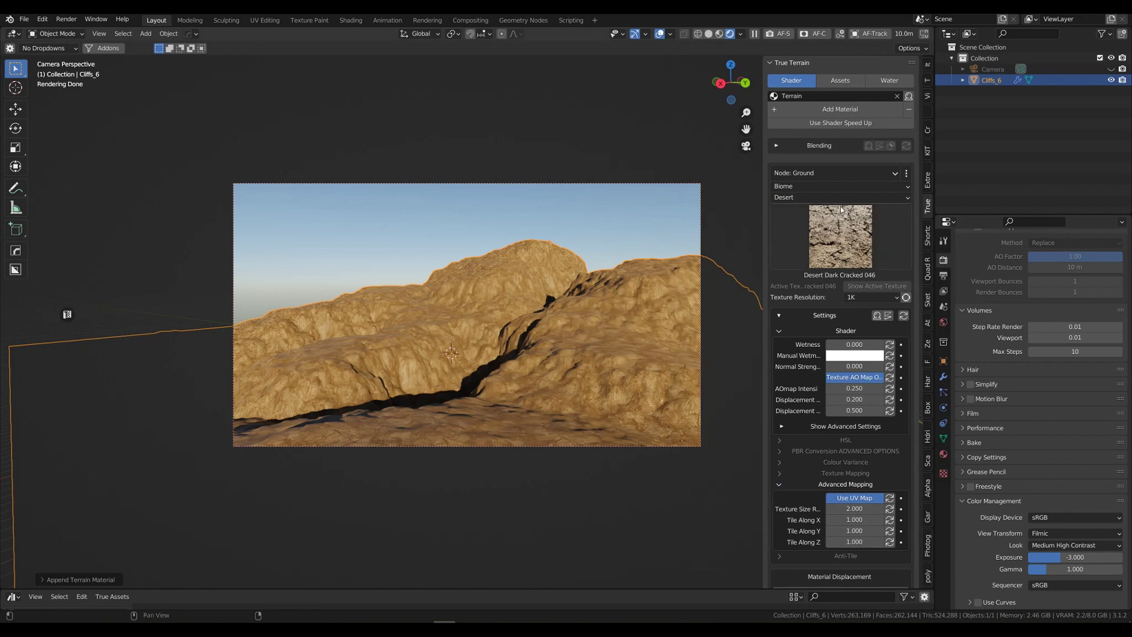
Copy the Ground node's settings.
click(907, 175)
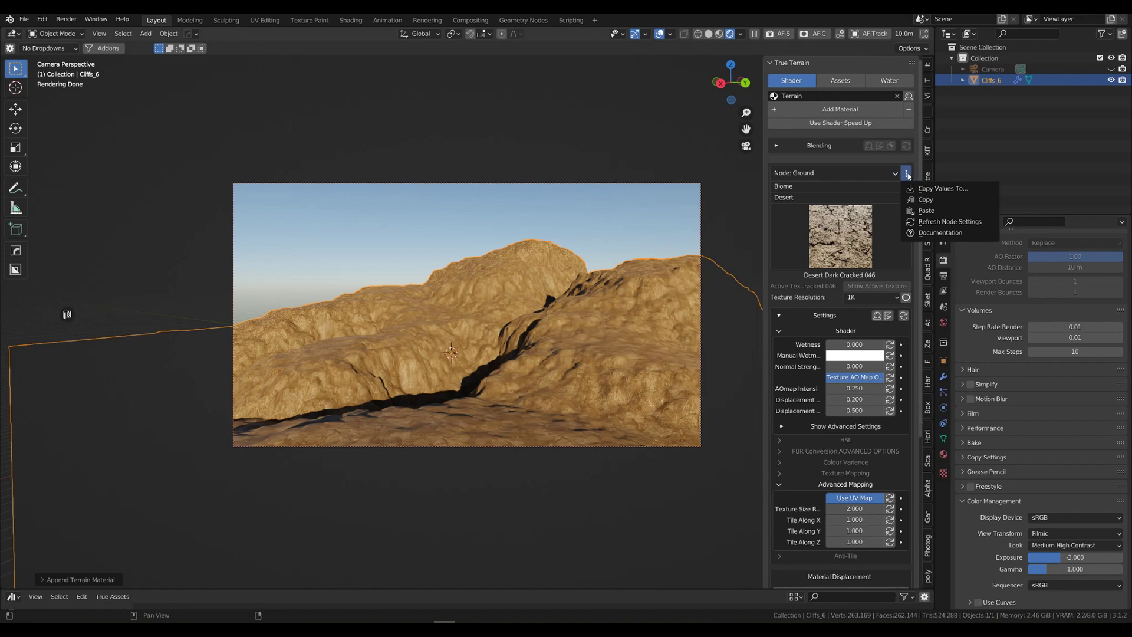
click(929, 197)
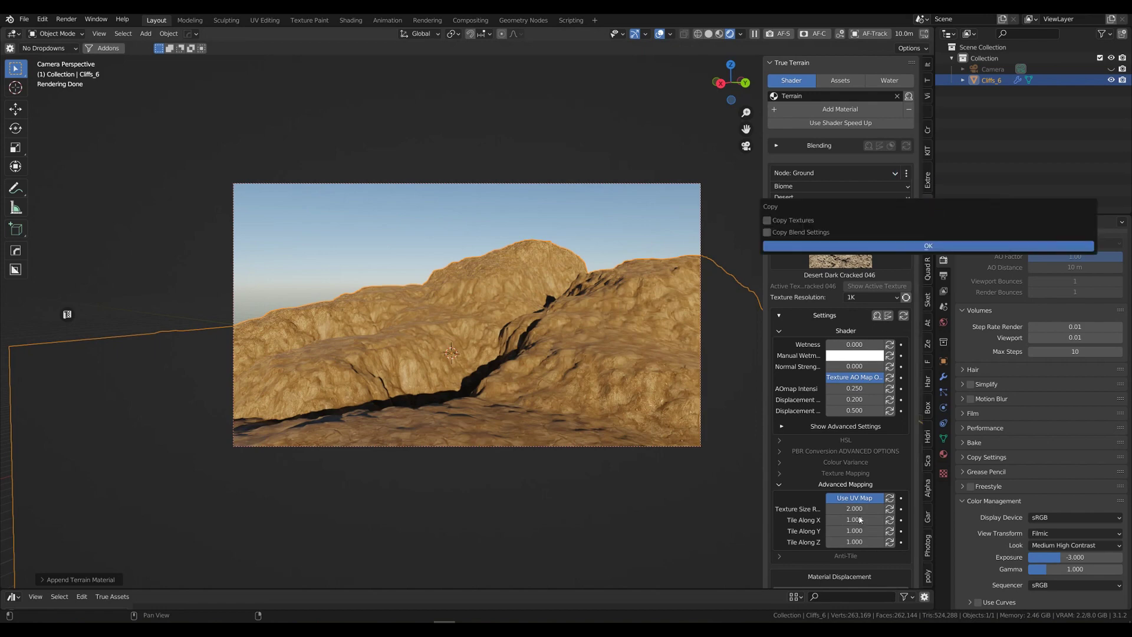
click(861, 249)
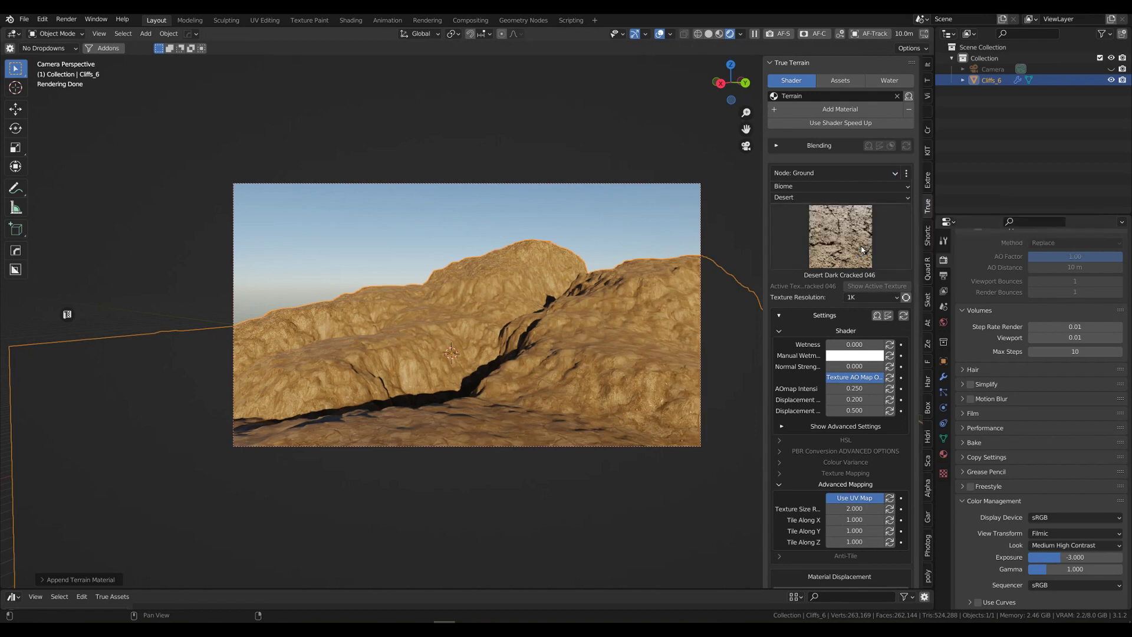
Enable the Cliffs node and give it the Desert biome's Desert Brown Rock 006 texture.
click(819, 172)
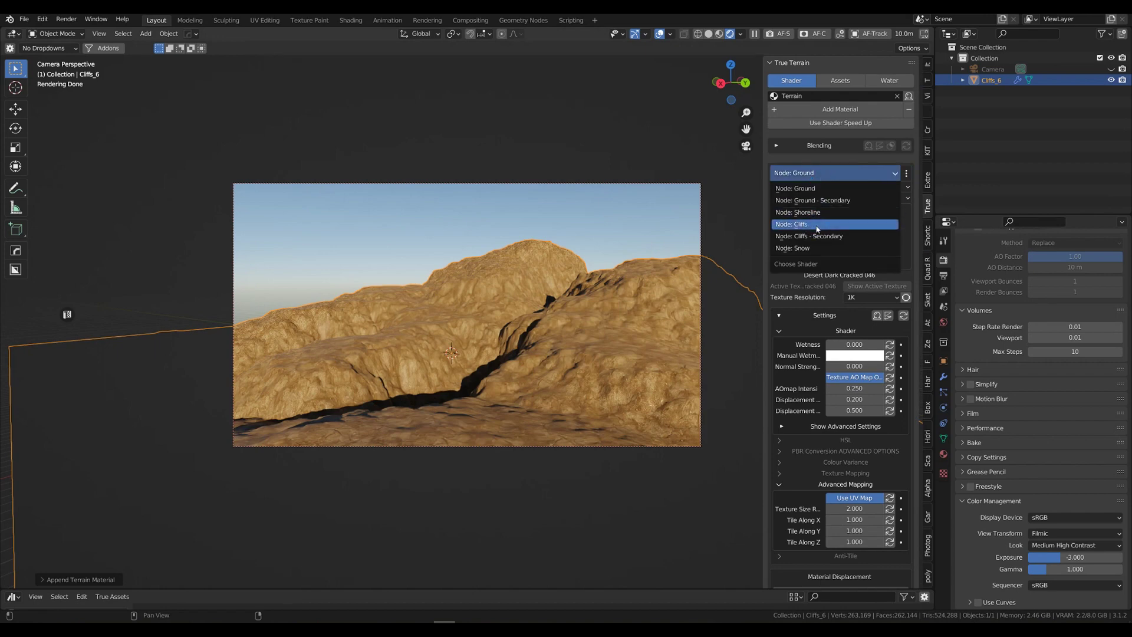
click(793, 224)
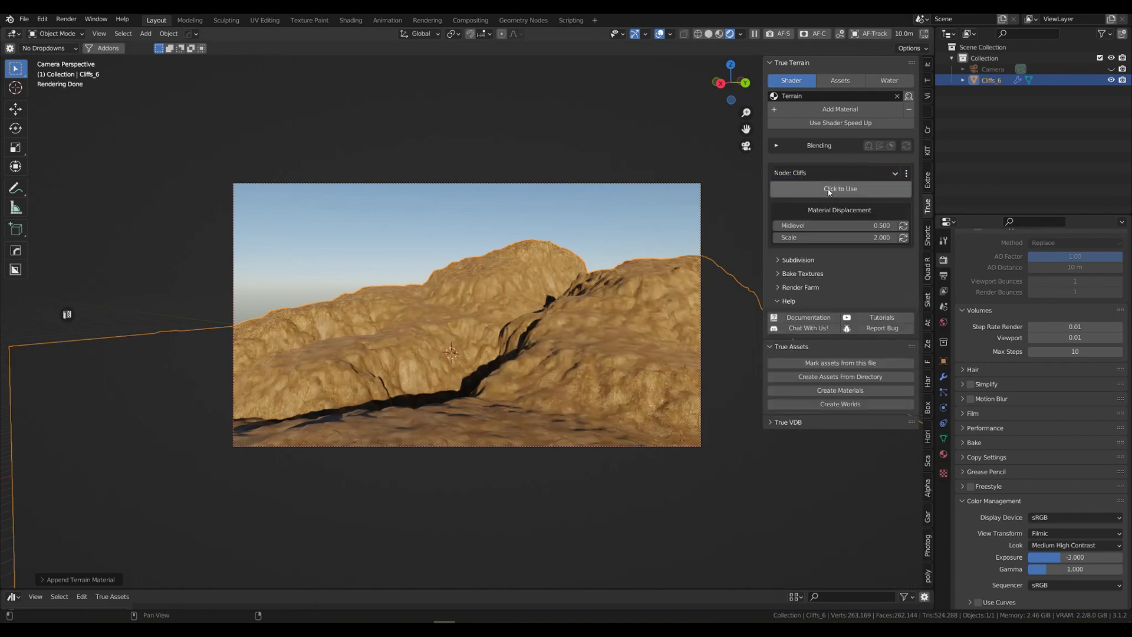
click(855, 189)
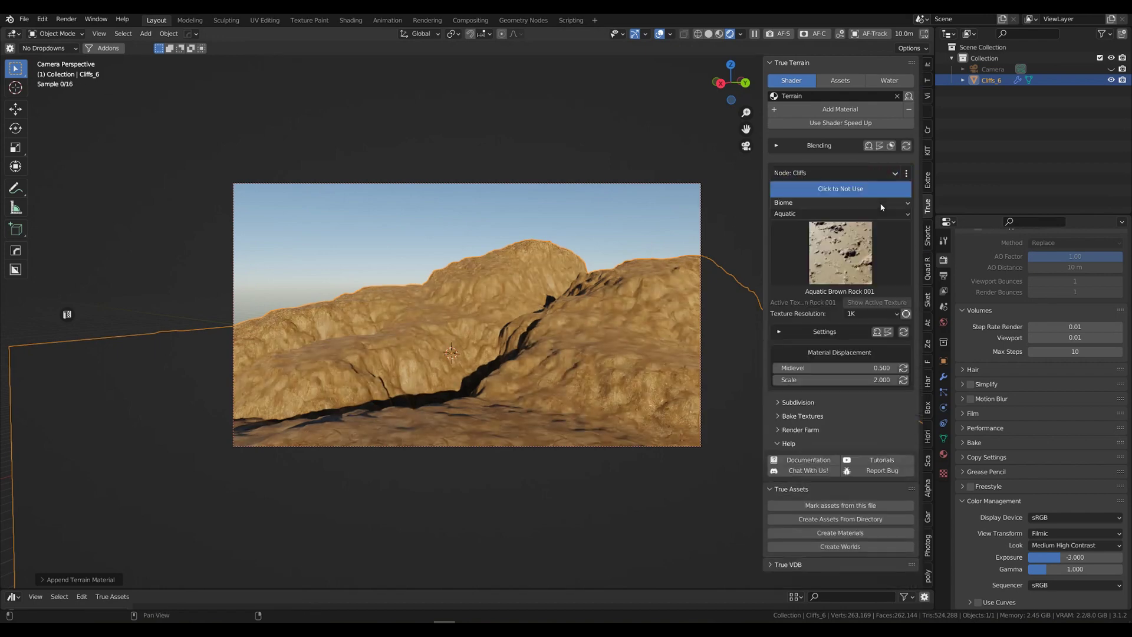
click(826, 202)
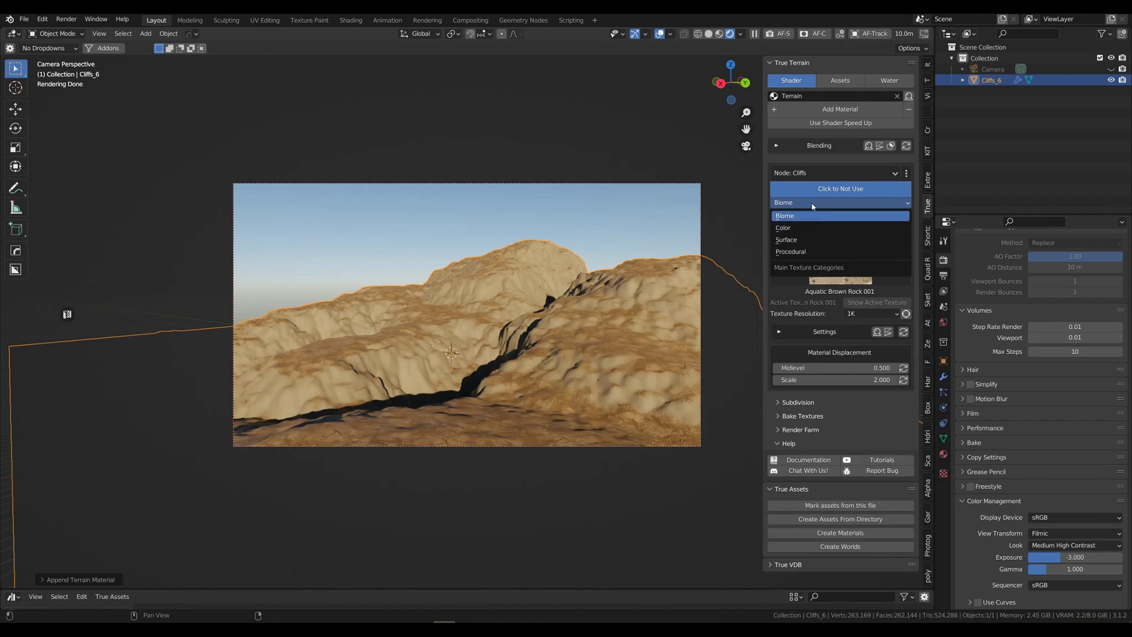
click(807, 215)
click(806, 214)
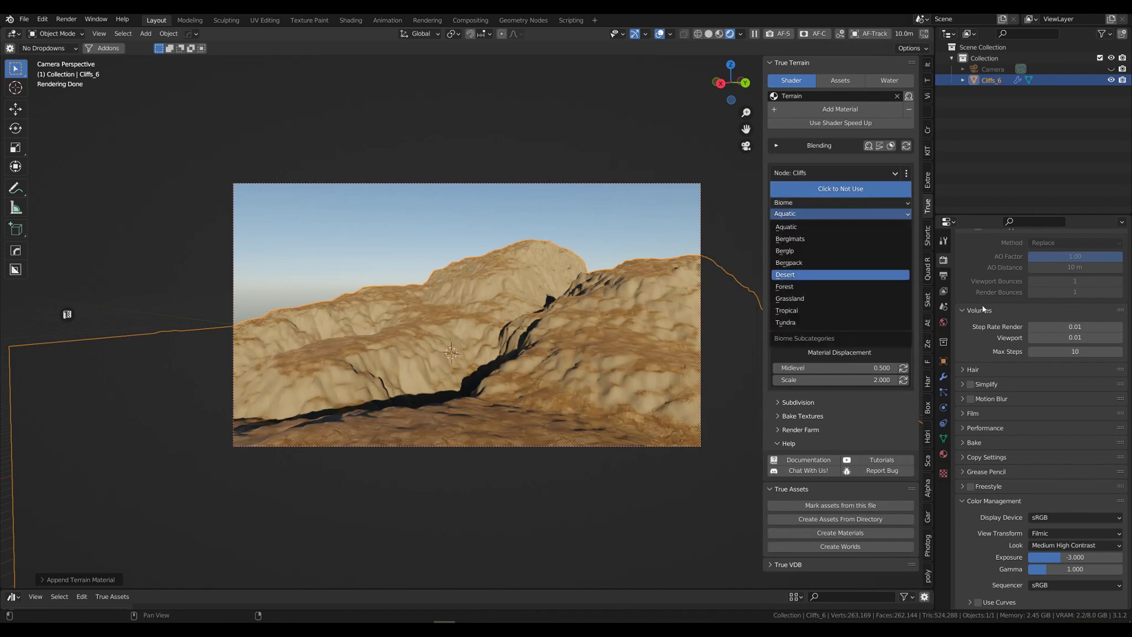
click(787, 275)
click(849, 254)
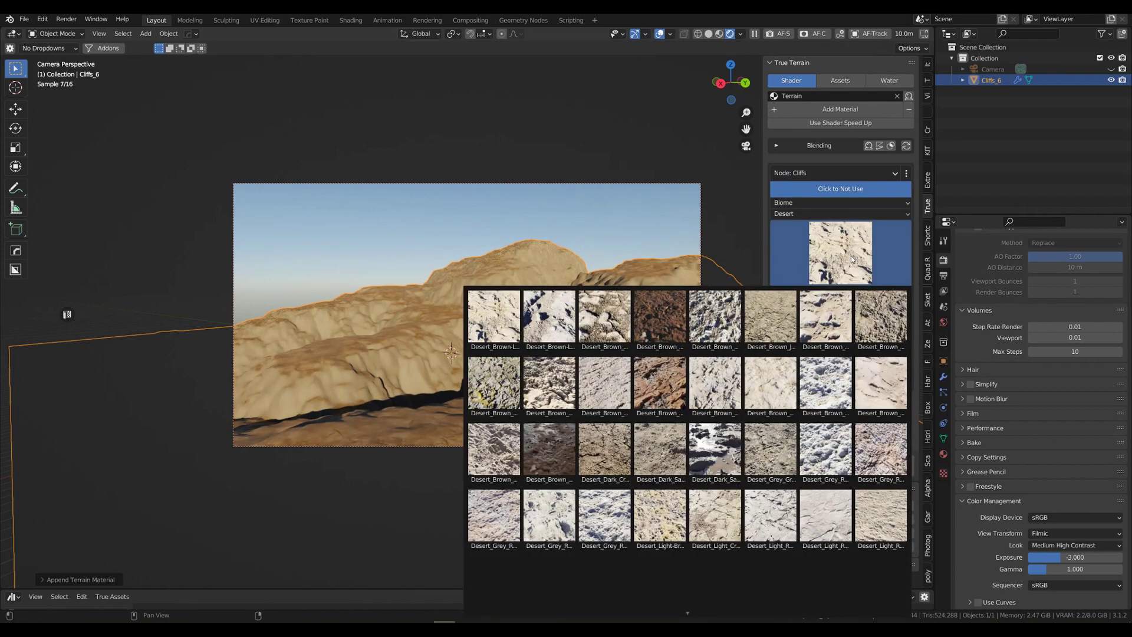
click(658, 387)
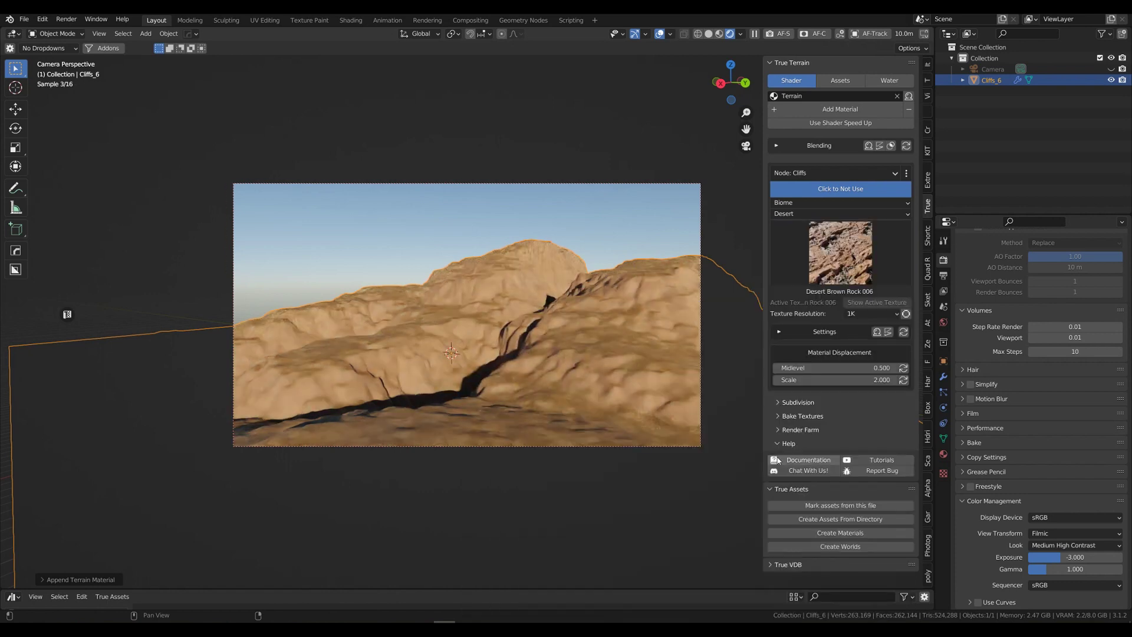
click(906, 174)
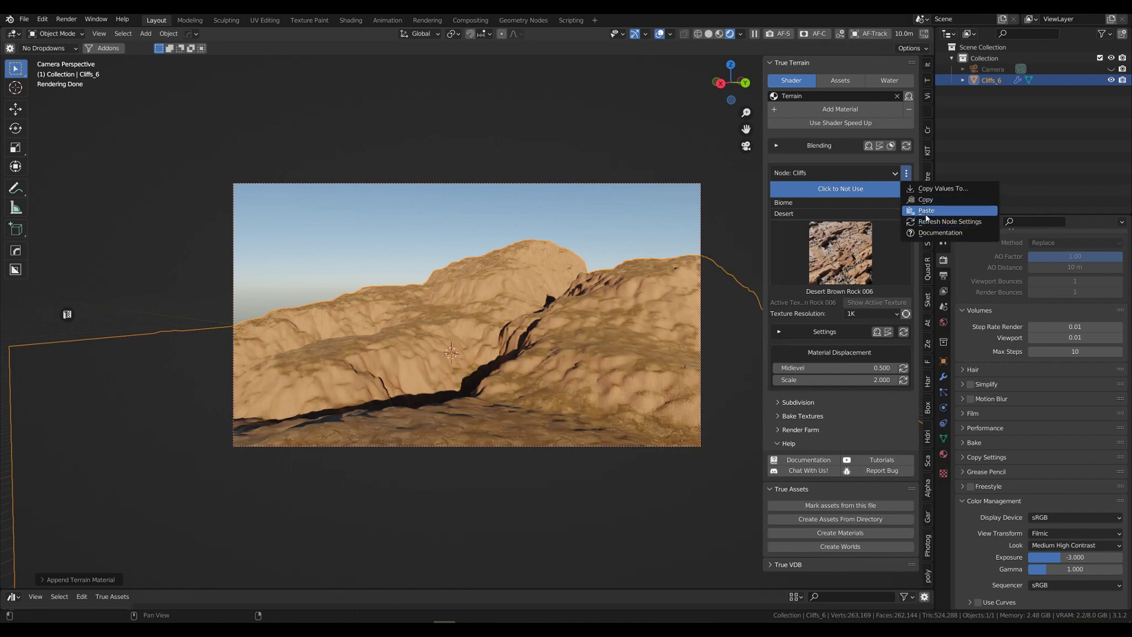
Expand the Cliffs node's Shader and Advanced Mapping options and set Texture Size to 1.
key(Return)
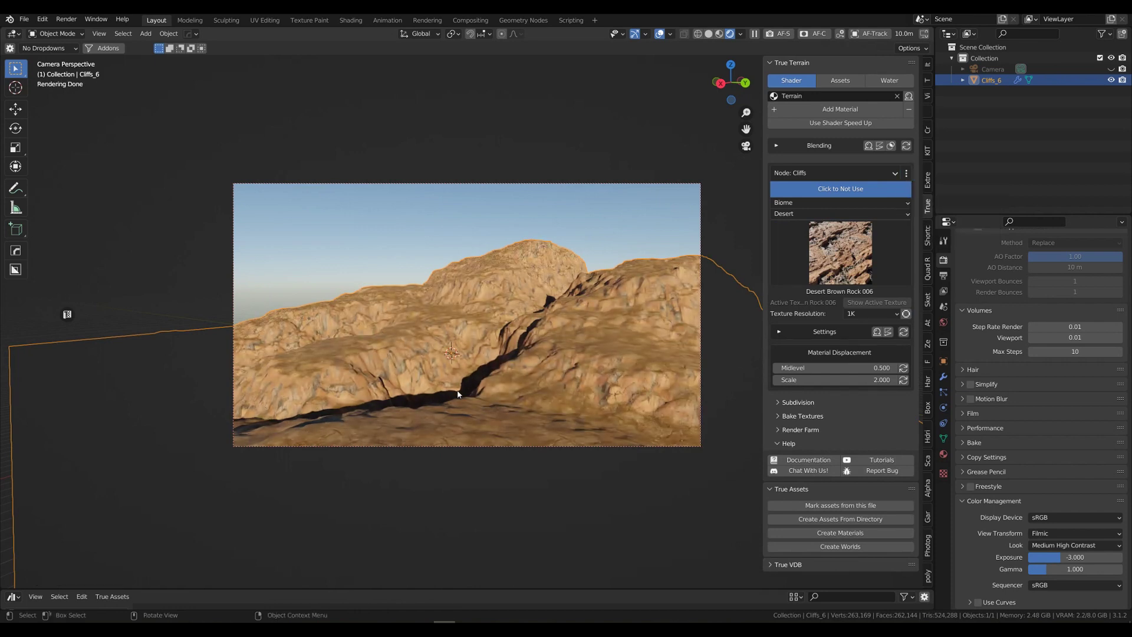
click(779, 332)
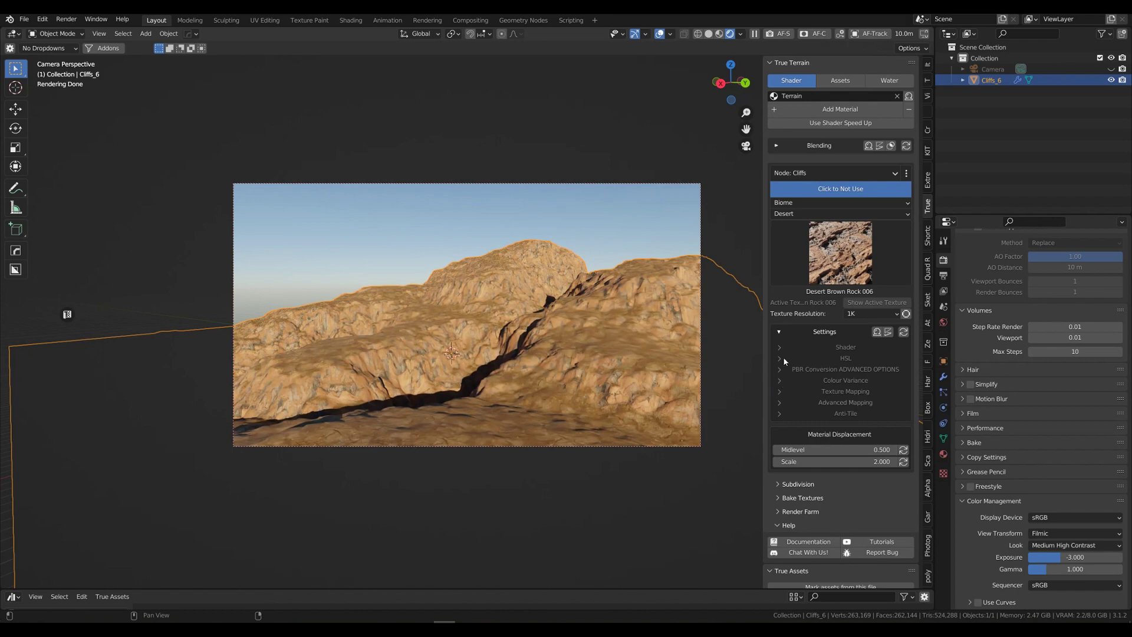
click(779, 402)
click(780, 348)
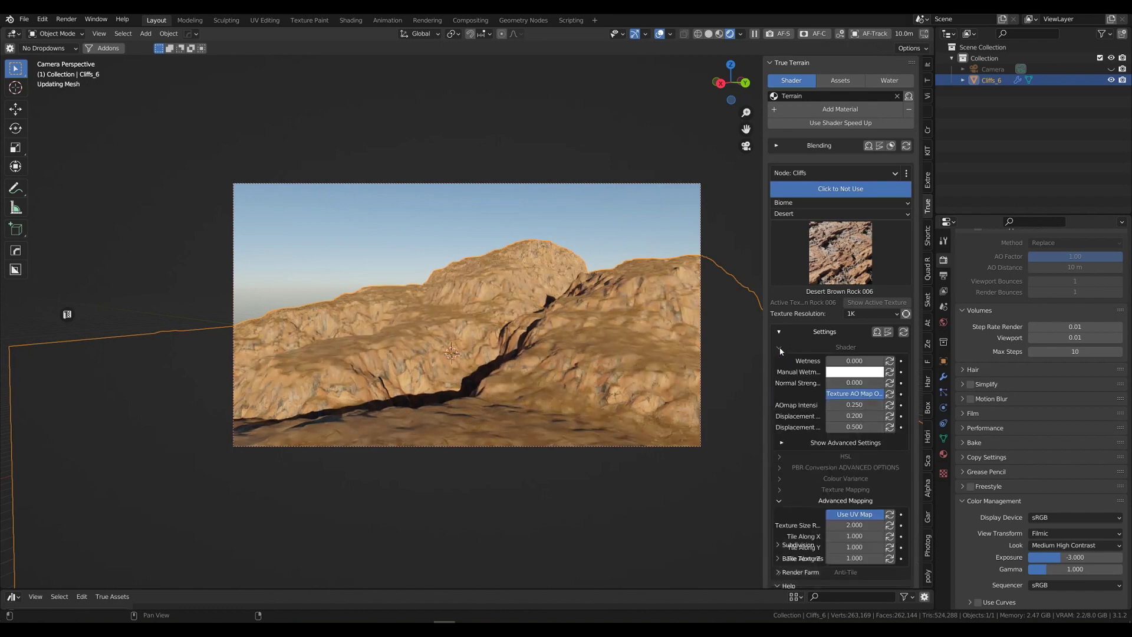
click(855, 525)
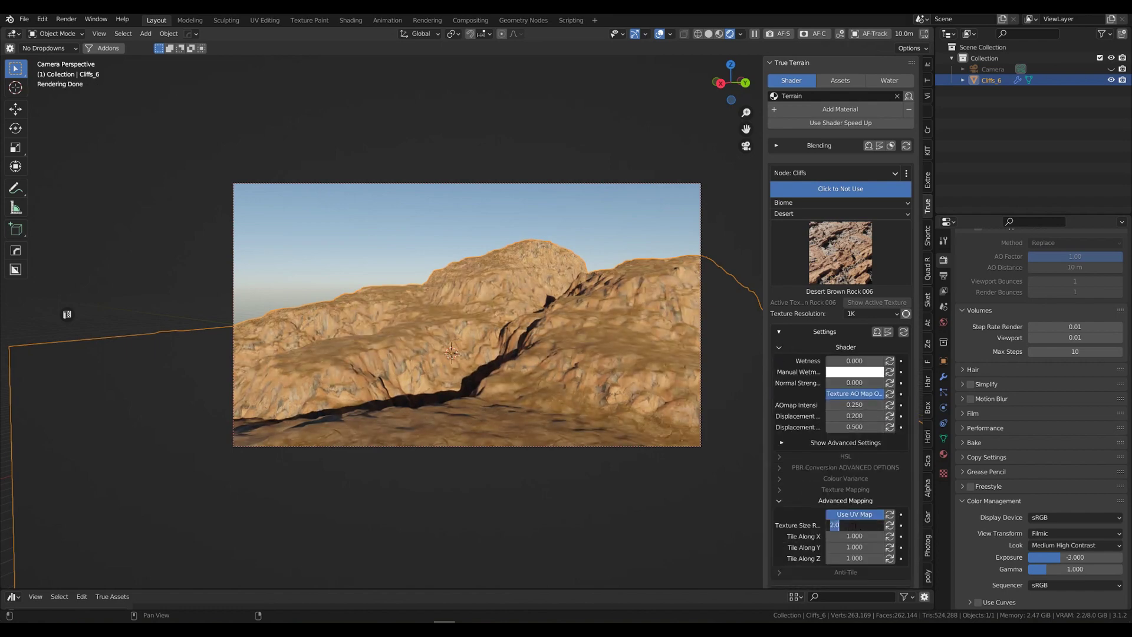
text(1)
key(Return)
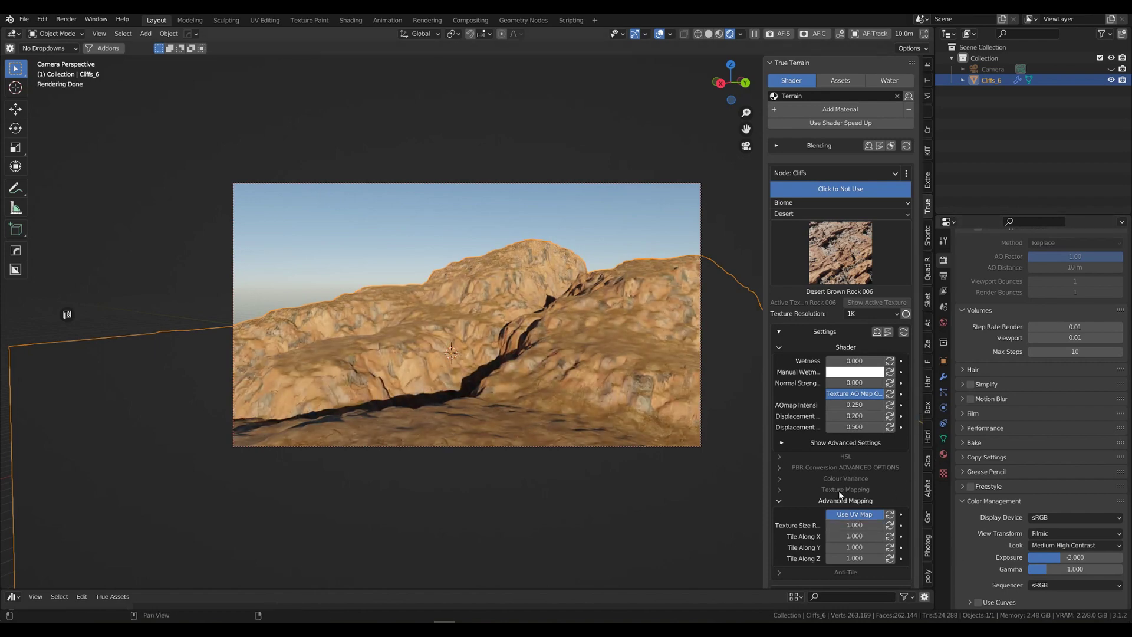
Set the Cliffs displacement to 0.4 and preview the cliff blending mask on the terrain.
click(857, 415)
text(0.4)
key(Return)
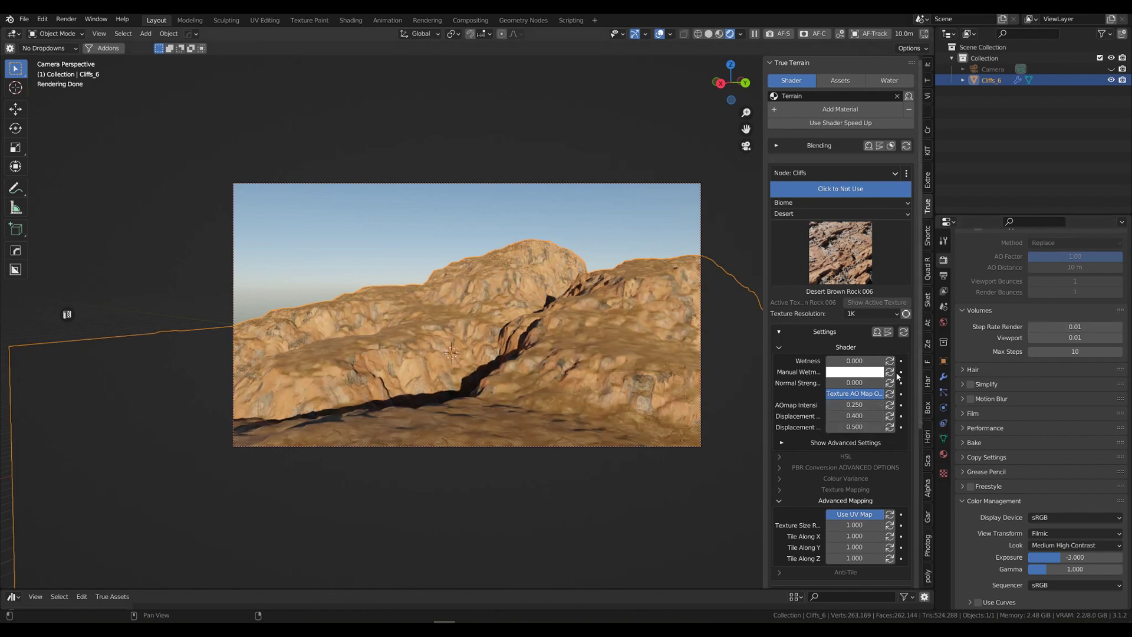
click(890, 145)
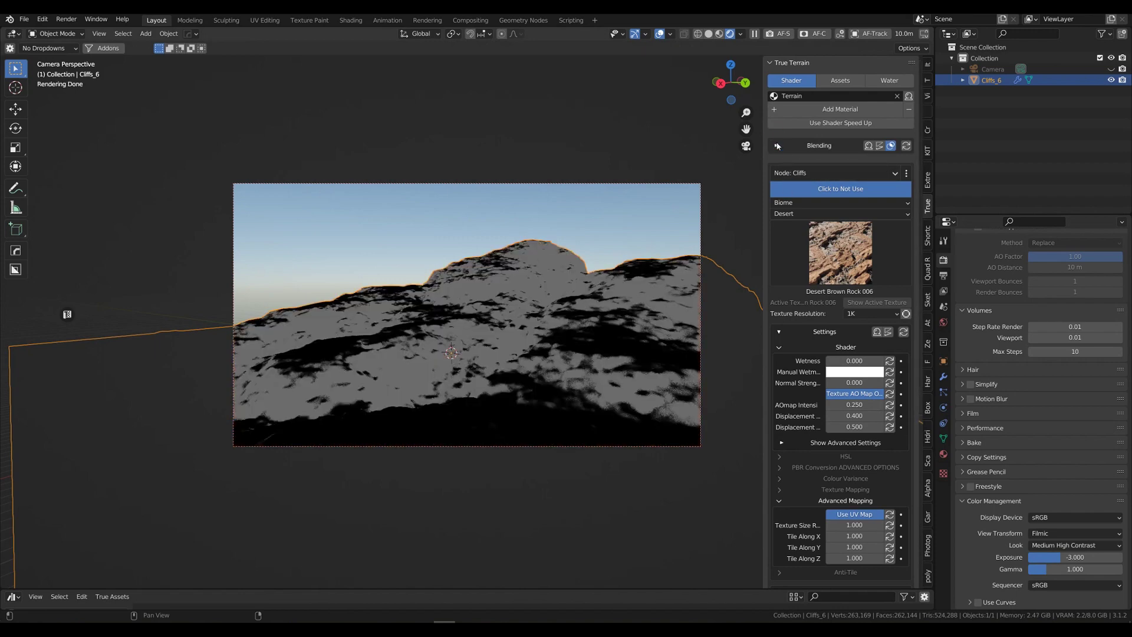
In Basic blending, set Ground-Cliff Coverage to 0.3 and Edge Bleed to 0.4.
click(777, 145)
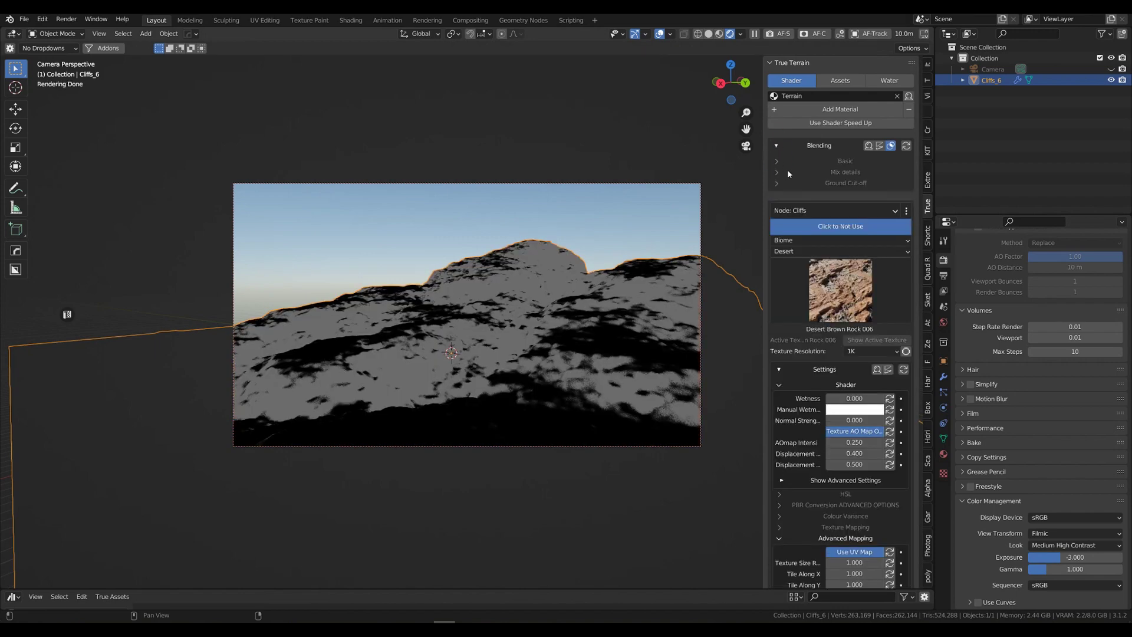
click(776, 161)
double_click(830, 175)
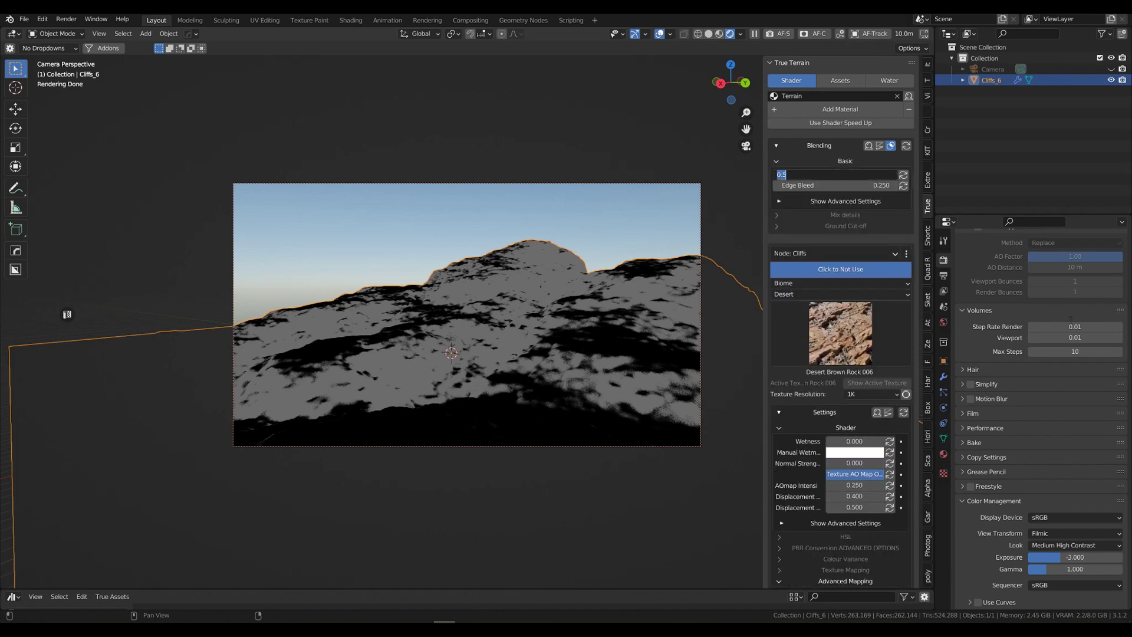
text(0.3)
key(Return)
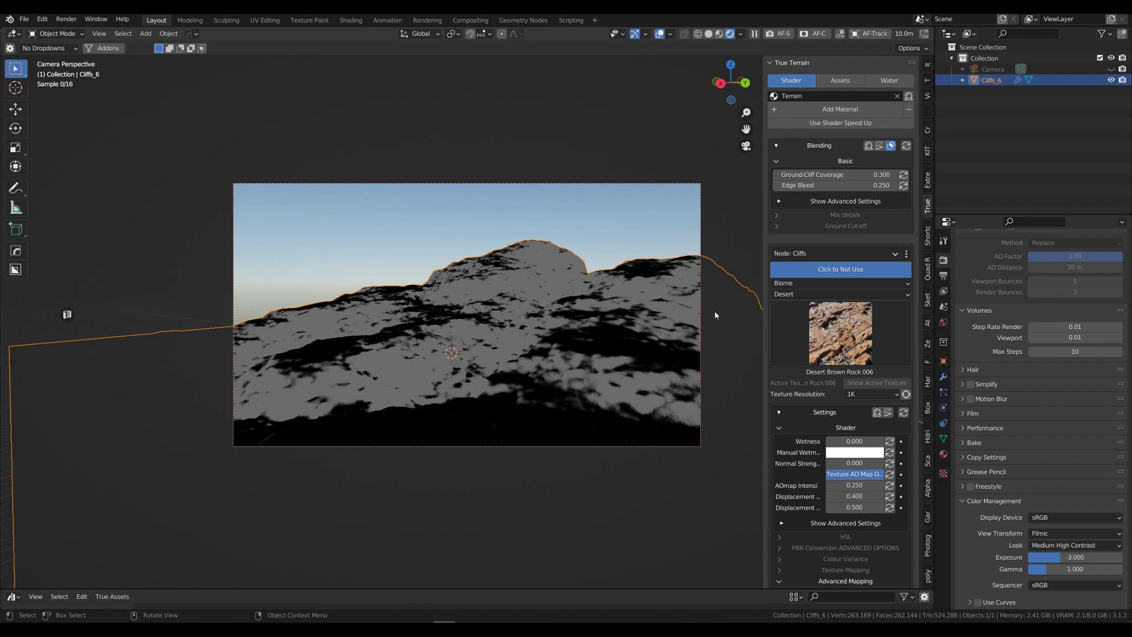
click(832, 186)
text(0.)
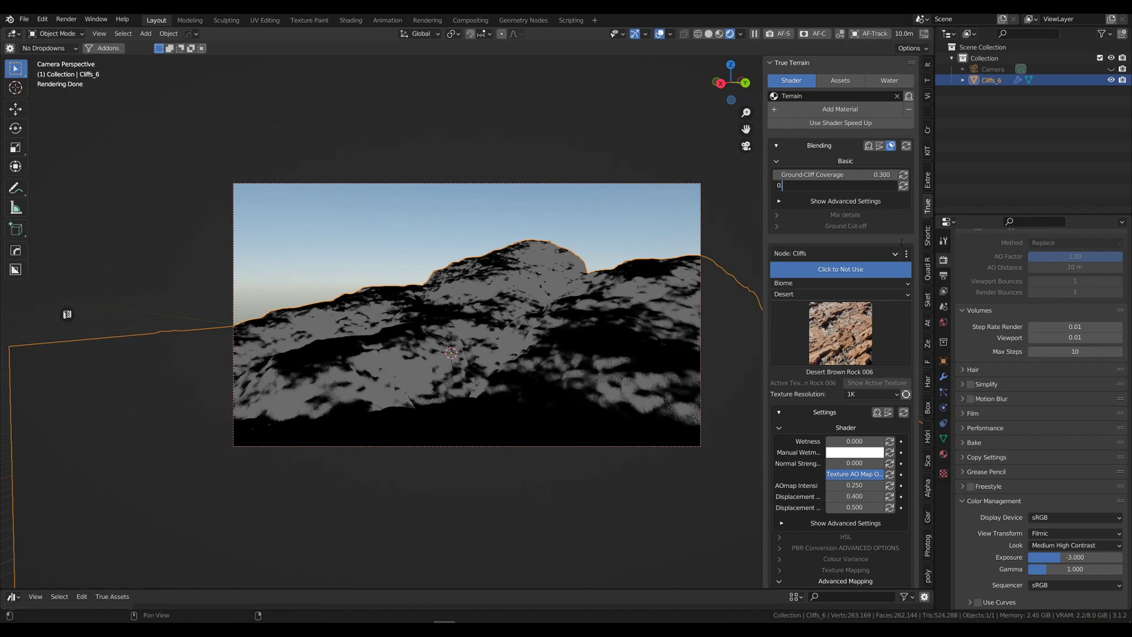
text(4)
key(Return)
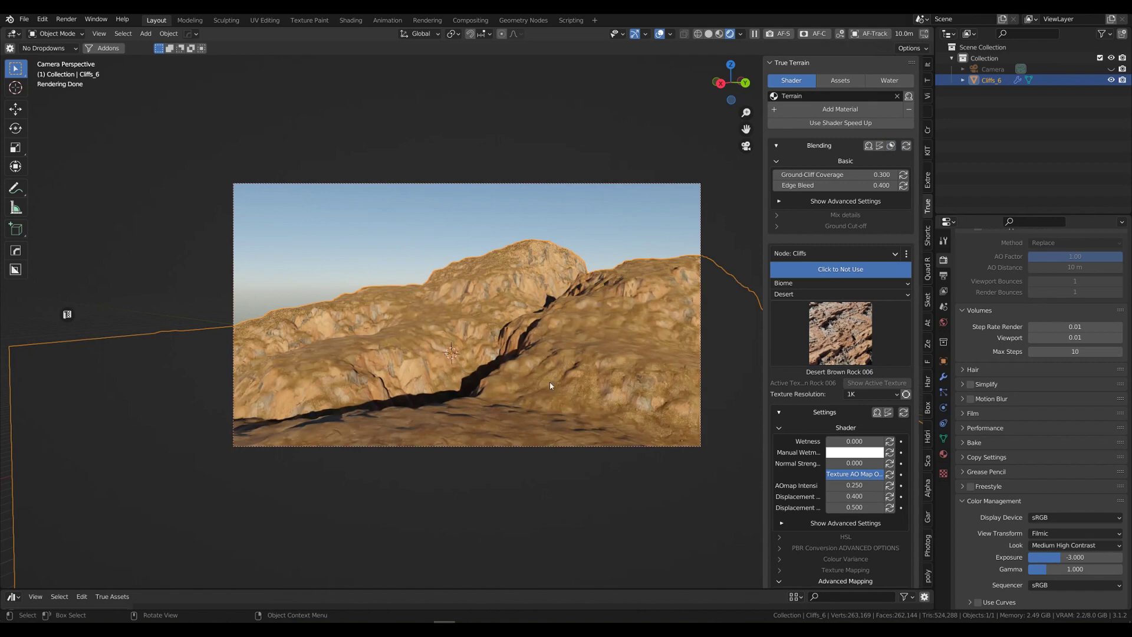
click(792, 253)
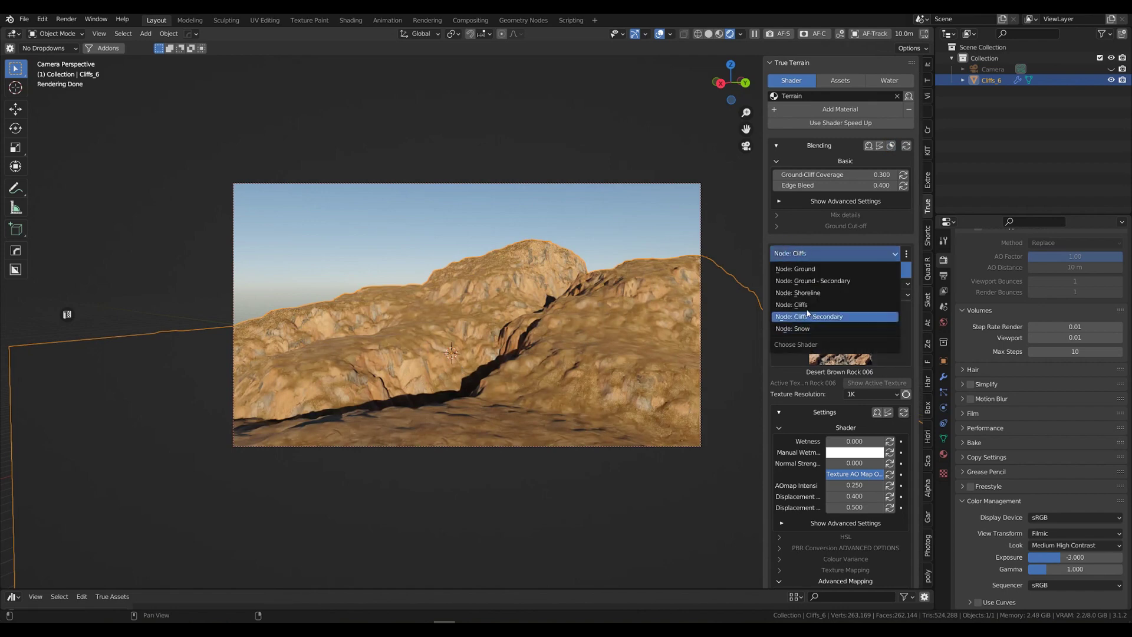
Switch to the Ground node and apply the Desert Brown Gravel 017 texture.
click(805, 270)
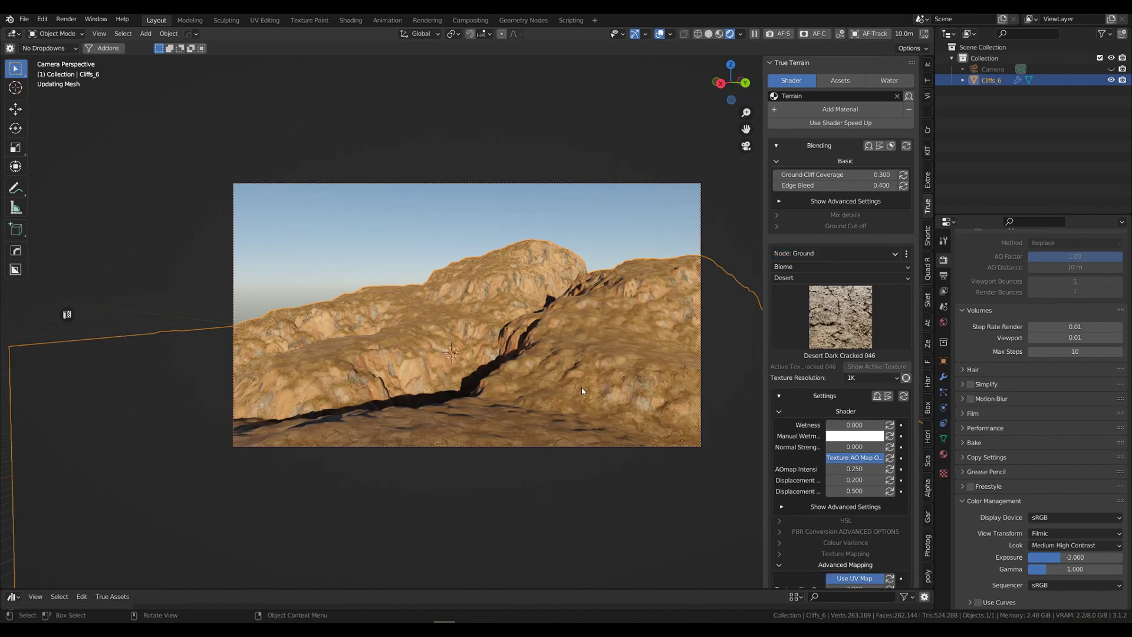
click(837, 316)
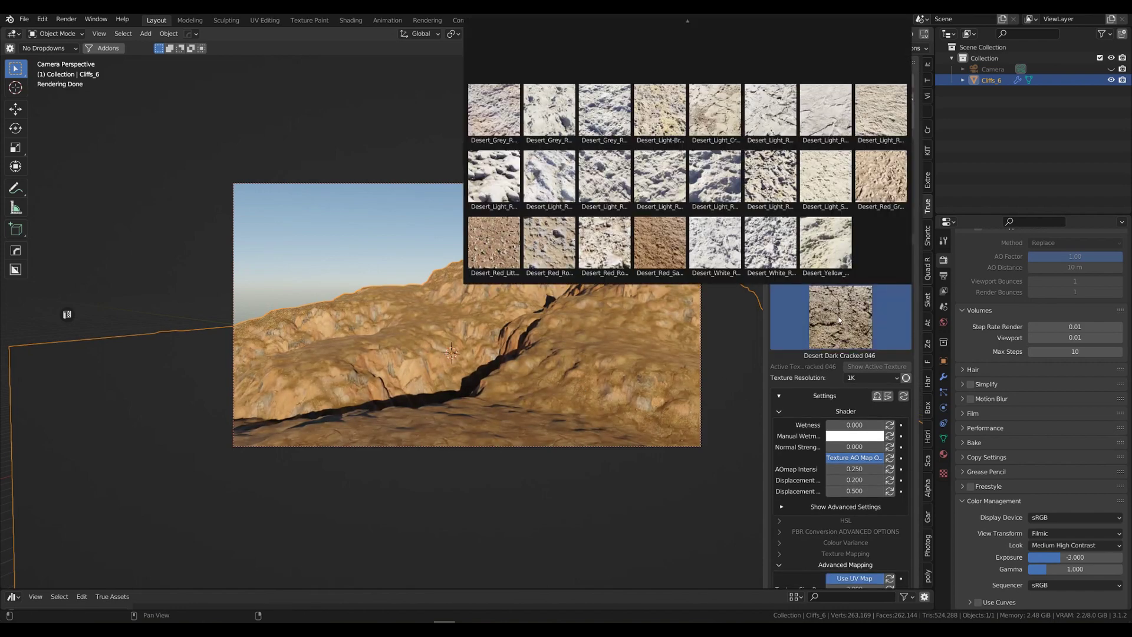
scroll(839, 174, up, 4)
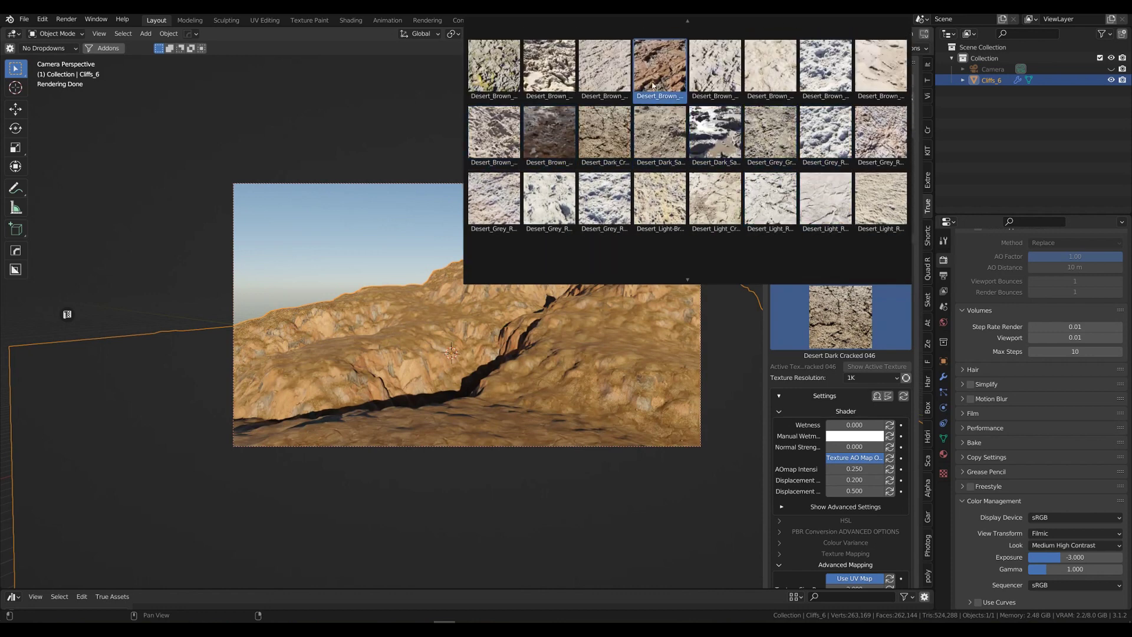
scroll(653, 85, up, 2)
click(660, 55)
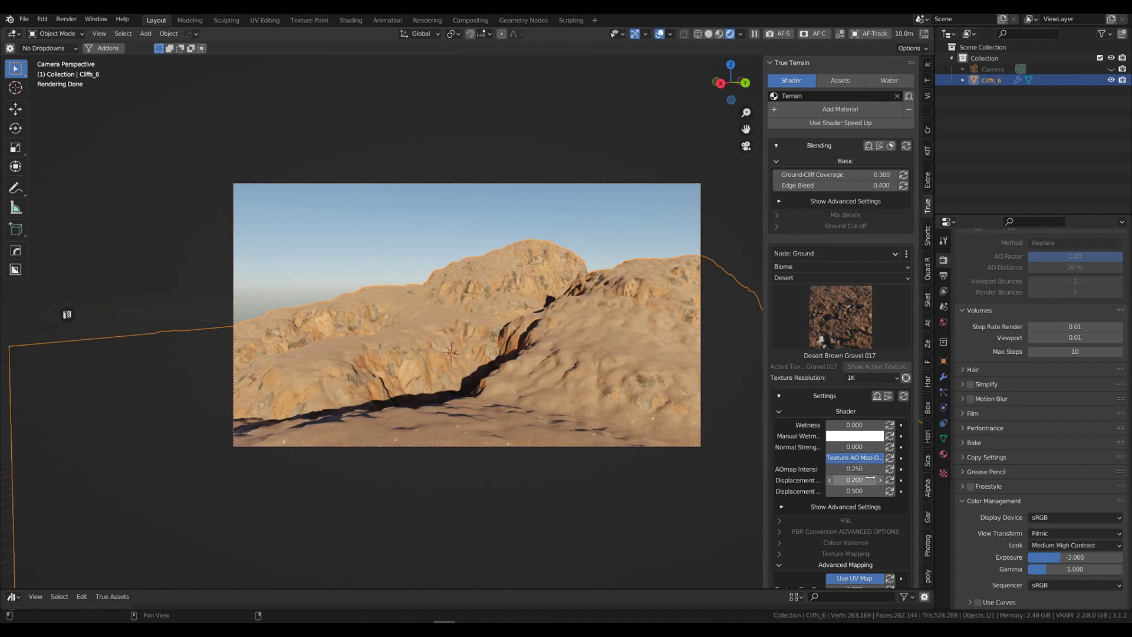
Set the Ground AOmap Intensity to 0.5 and swap the texture to Desert Brown Wet 009.
click(855, 469)
text(0.5)
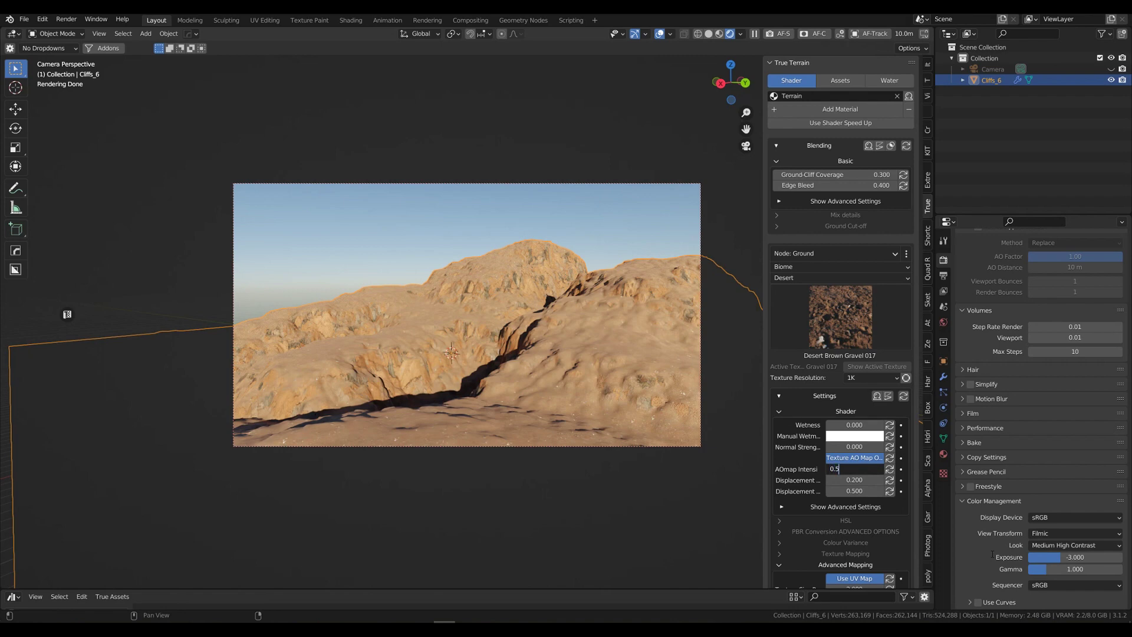
key(Return)
click(836, 314)
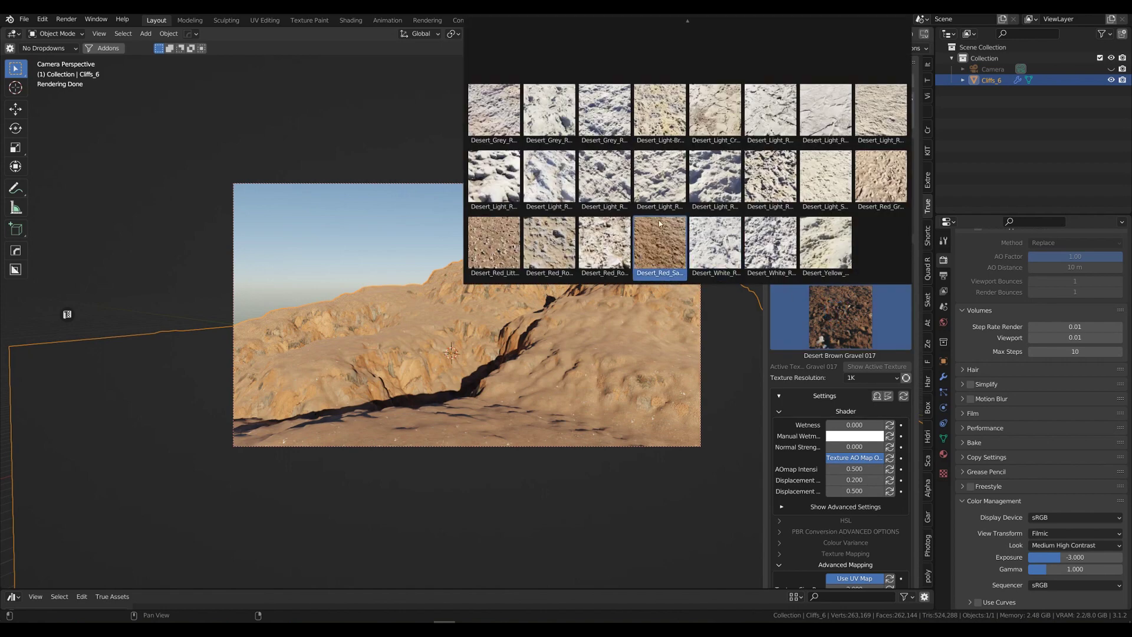
scroll(871, 175, up, 3)
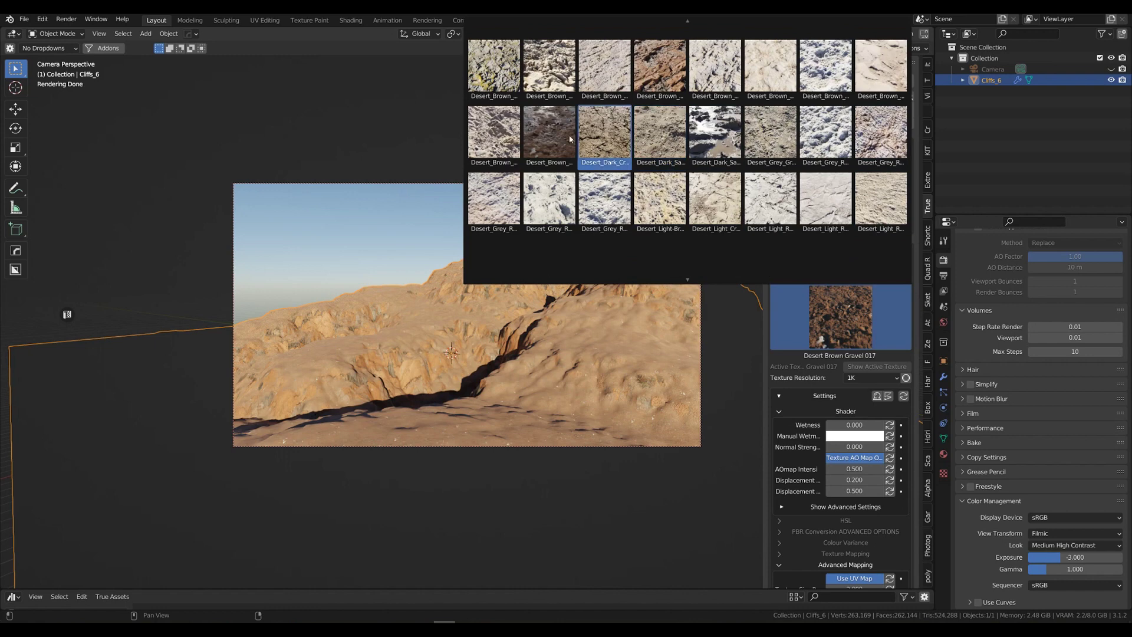
key(Return)
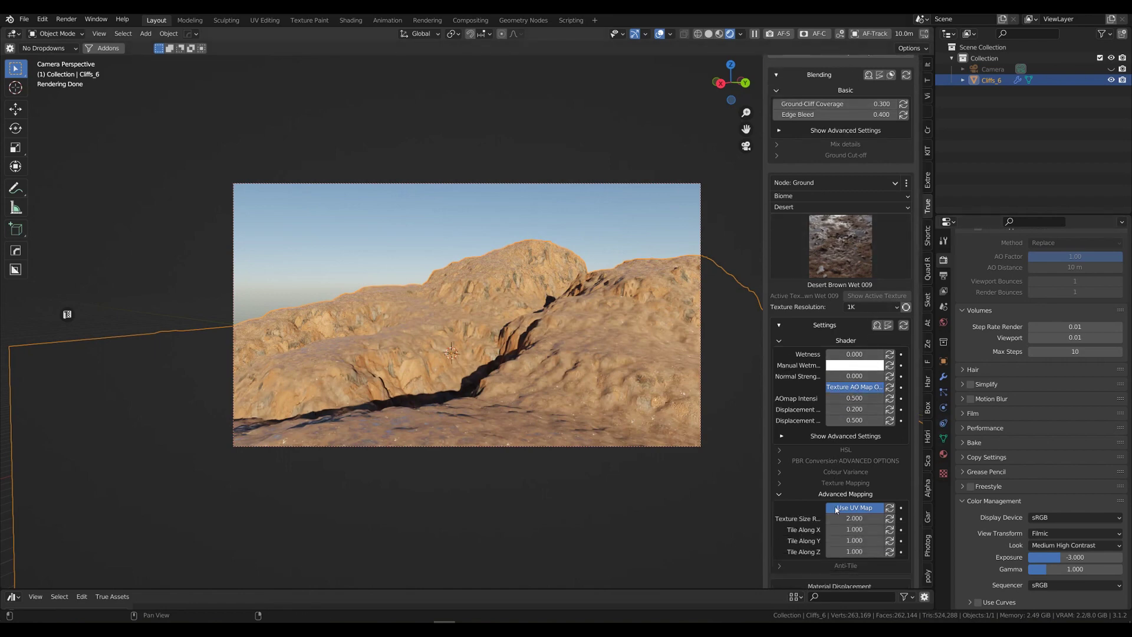
Set the Ground layer's HSL Lightness to 0.5, then deselect and reselect Cliffs_6.
click(779, 449)
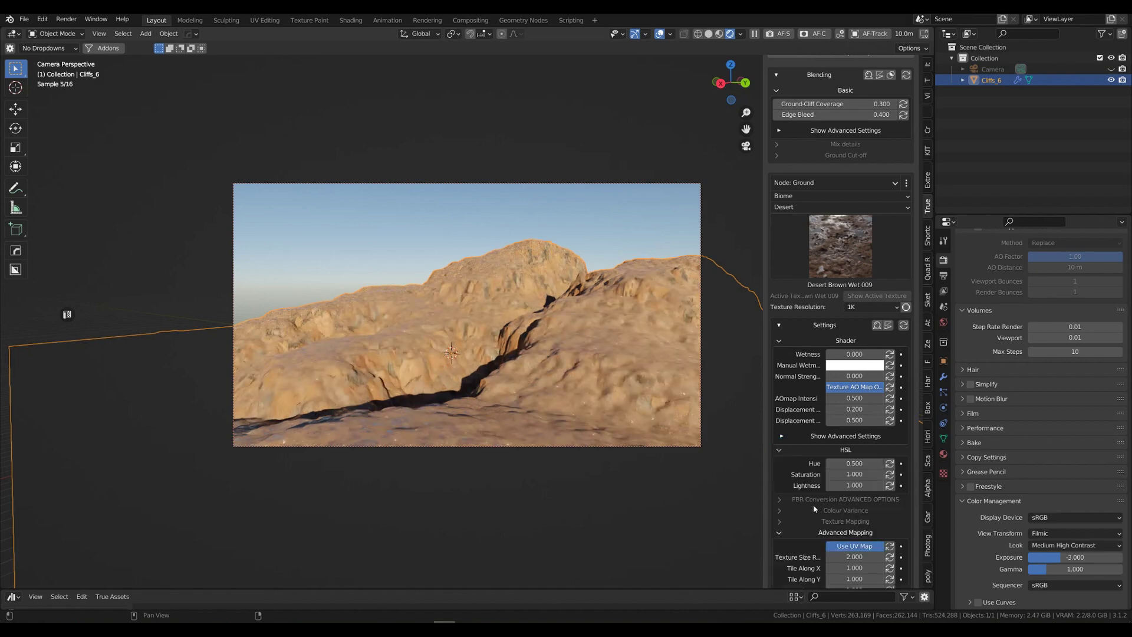
click(858, 485)
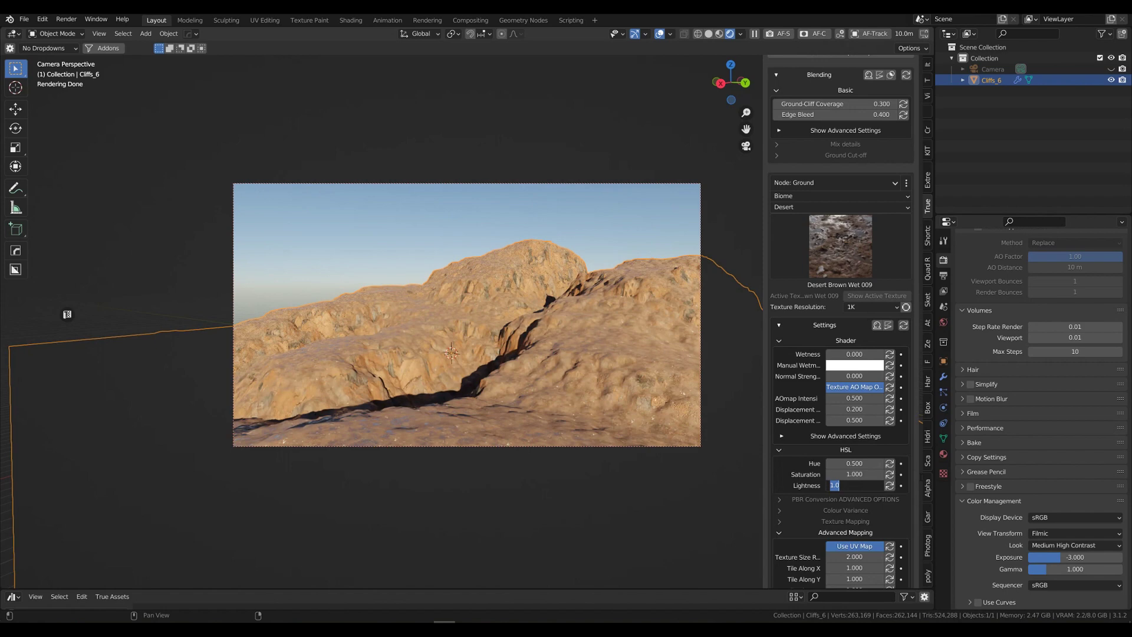
text(0.8)
key(Return)
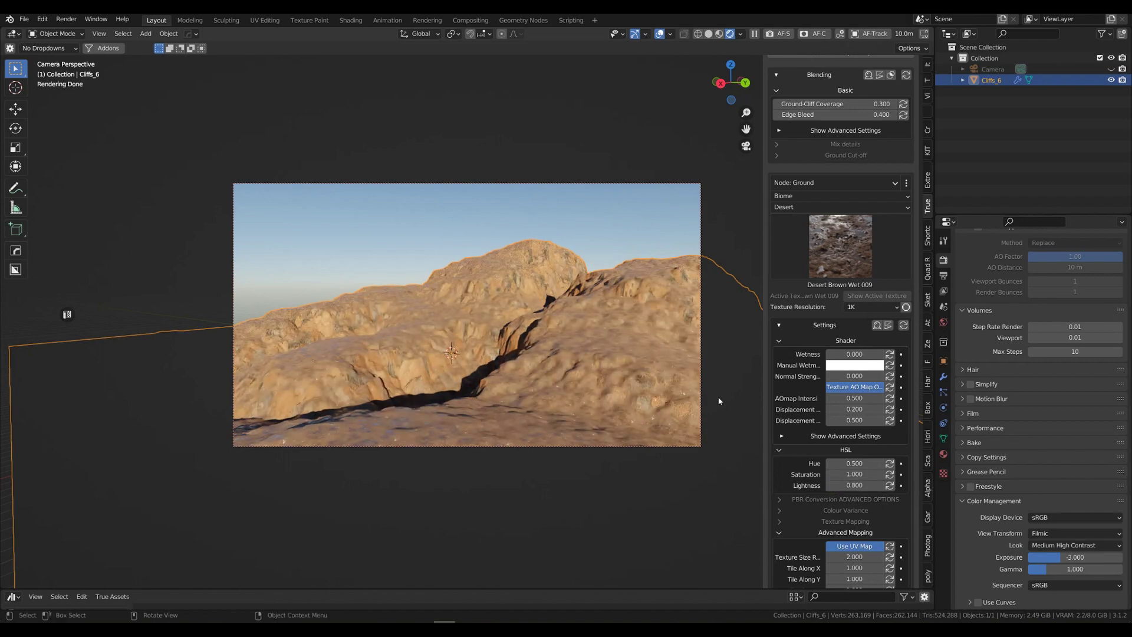
click(847, 485)
text(0.5)
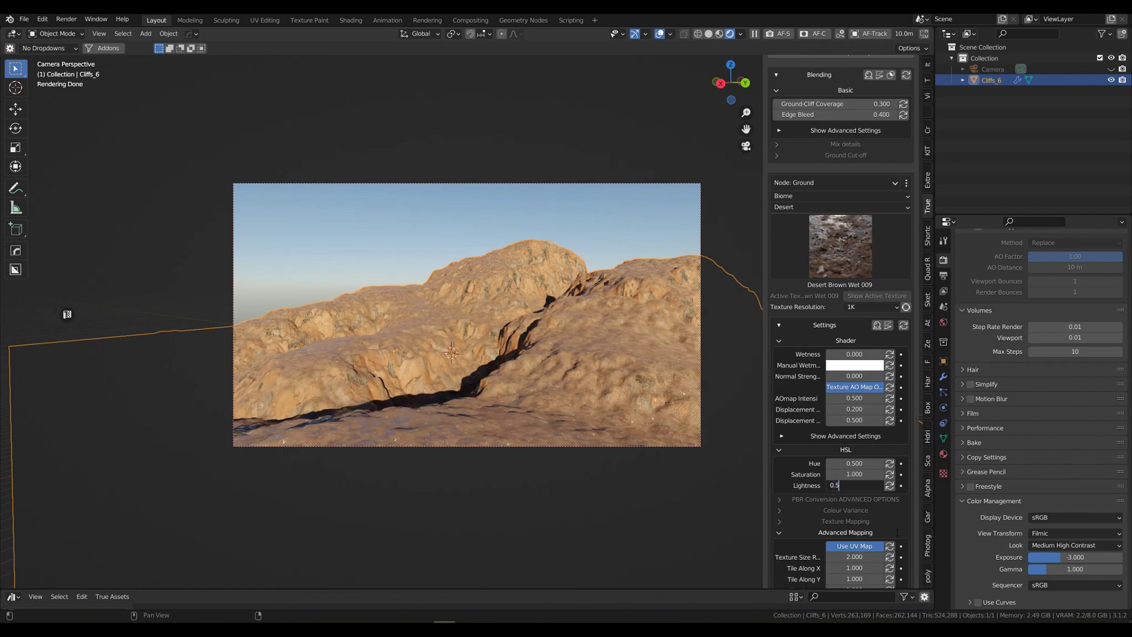
key(Return)
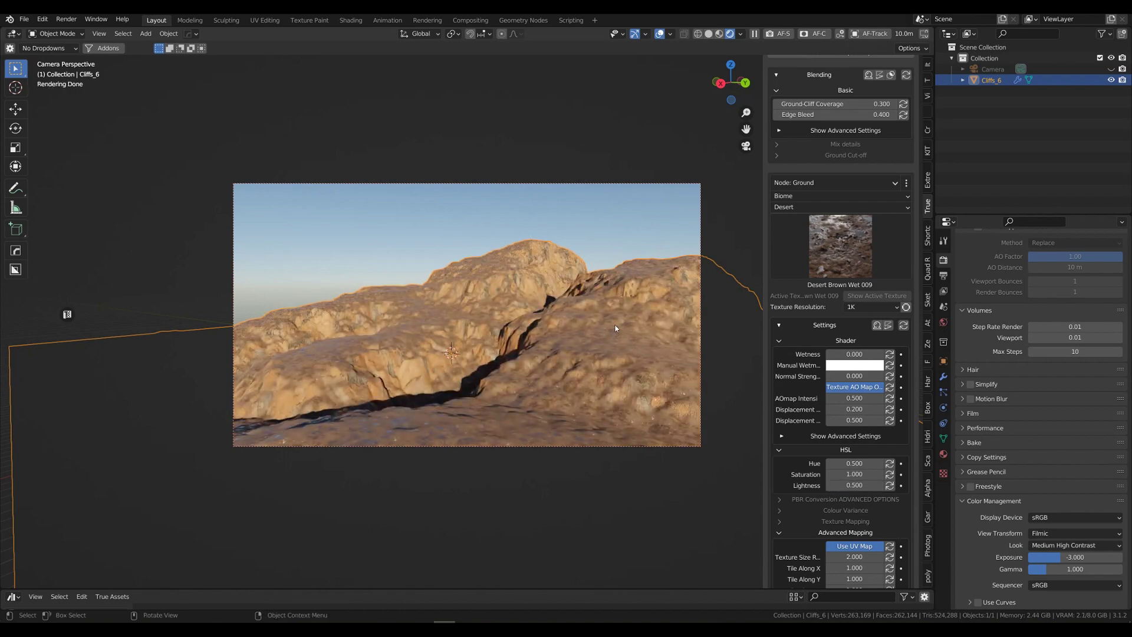
click(611, 143)
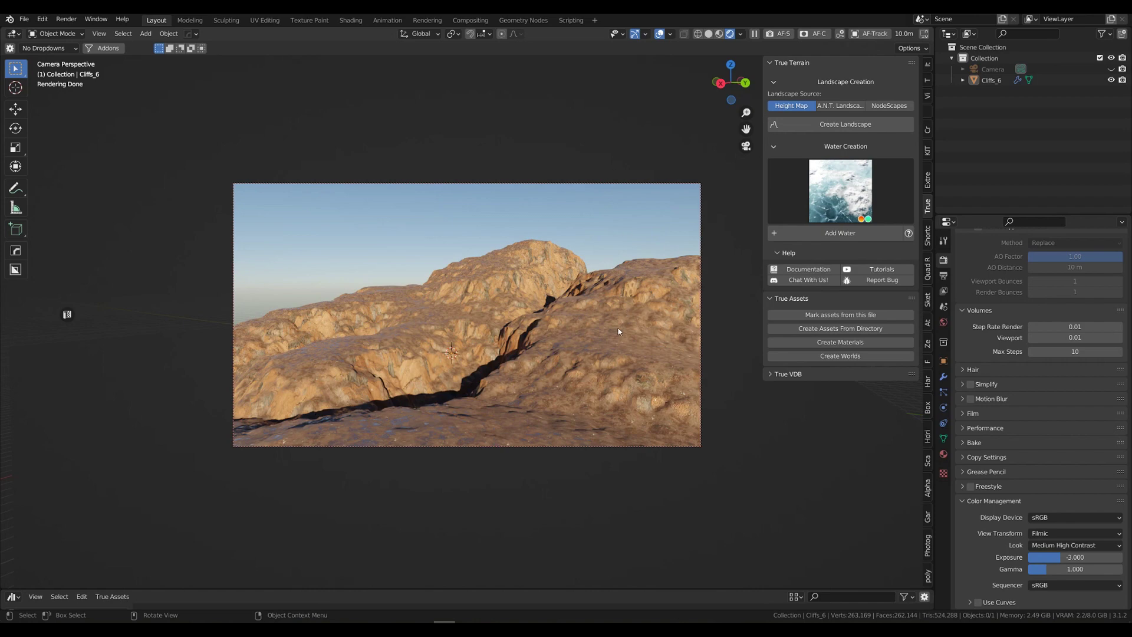
click(608, 347)
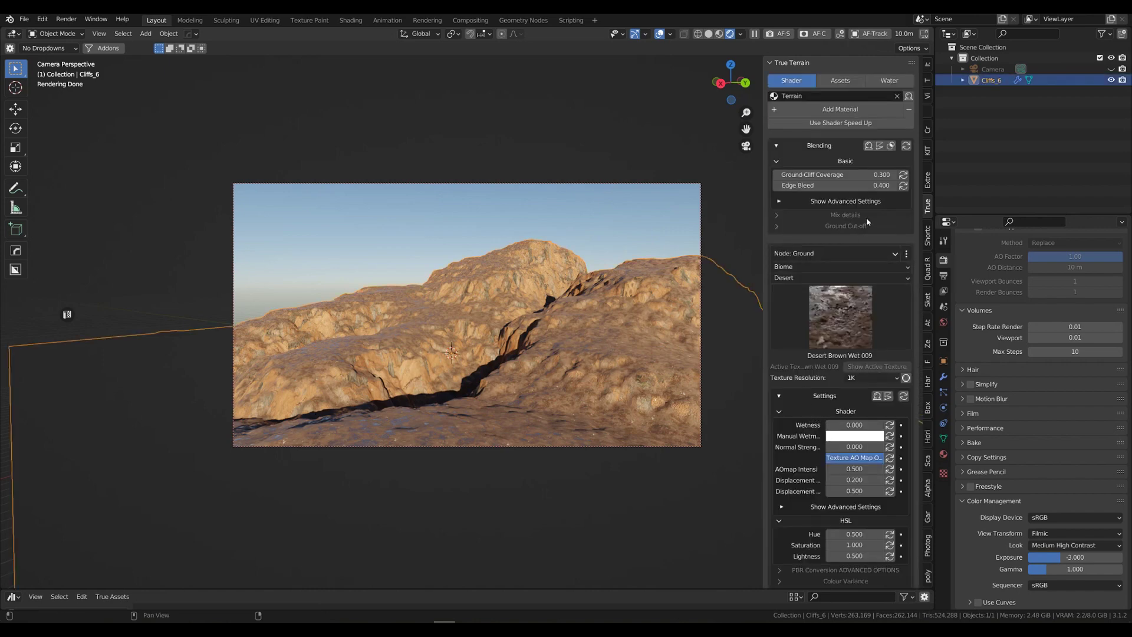
Switch to the Cliffs layer and set its Colour Variance Dark Patches to 0.8.
click(819, 253)
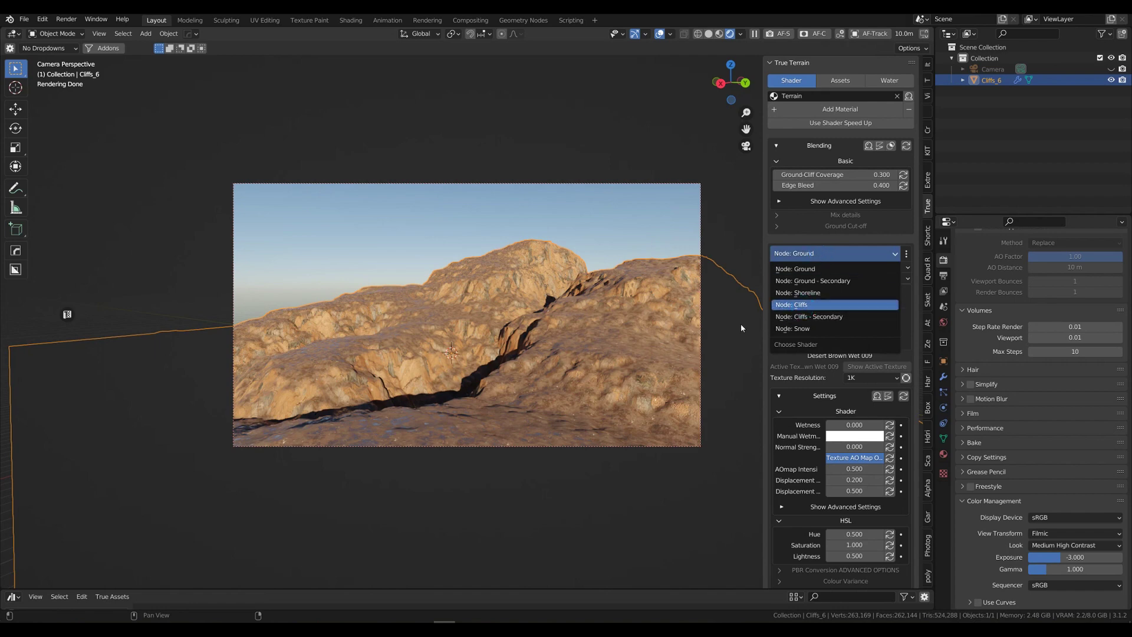
click(796, 304)
scroll(790, 505, down, 4)
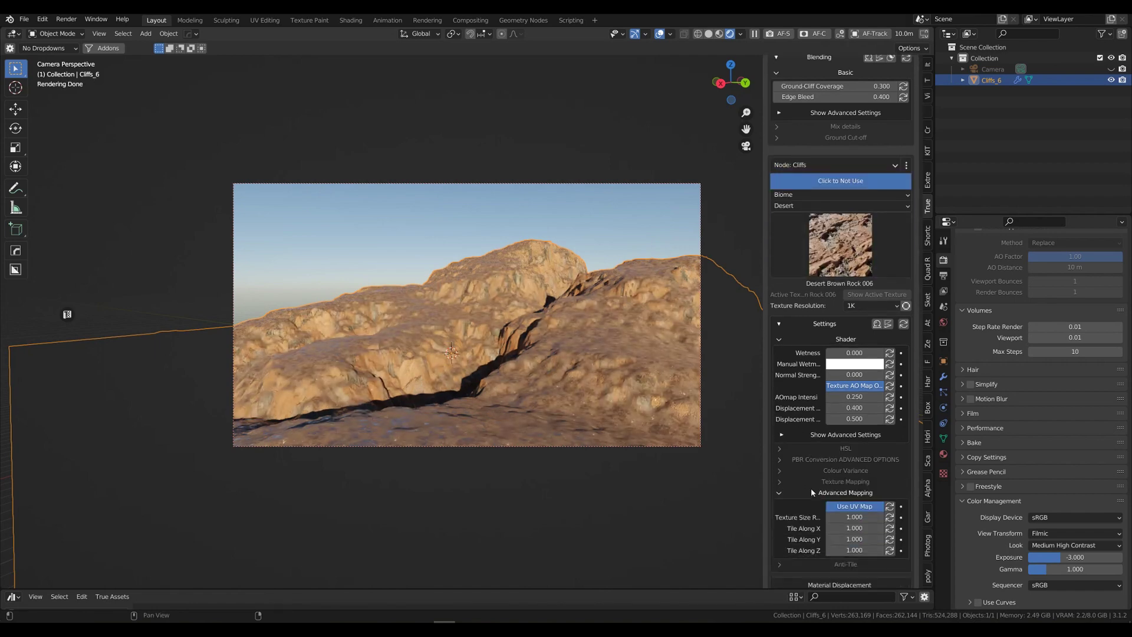
click(782, 453)
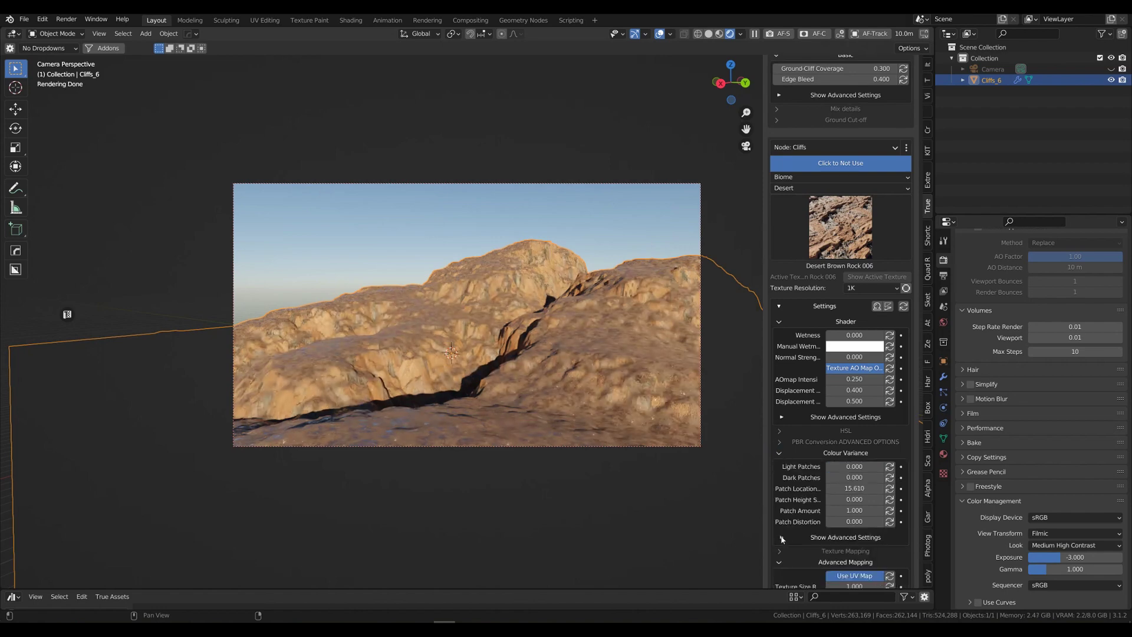
click(781, 537)
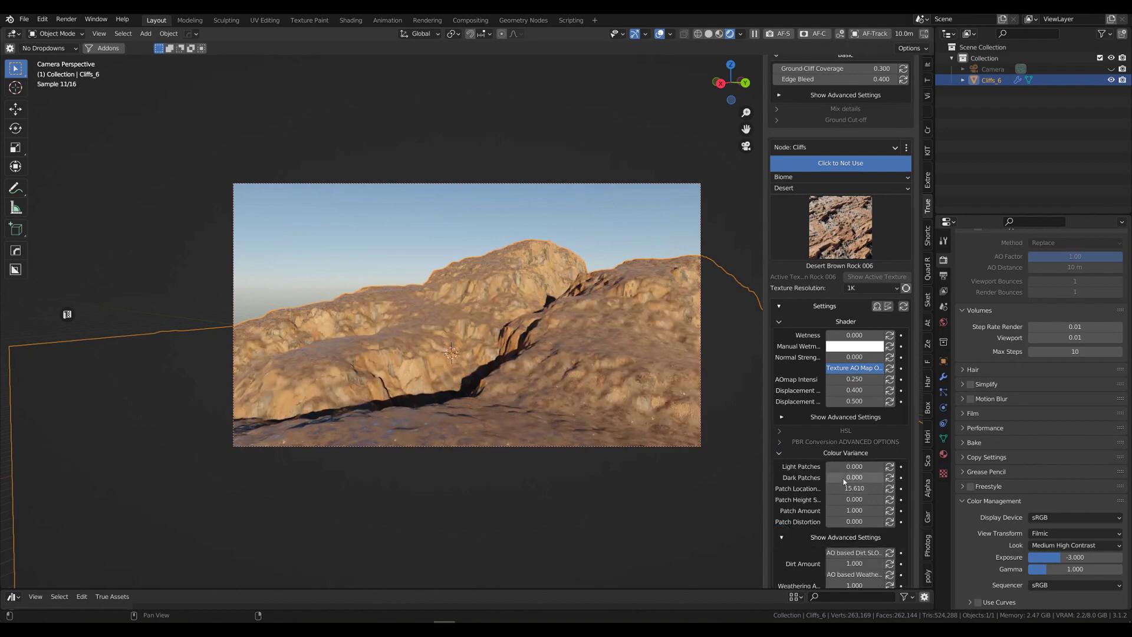
click(854, 477)
text(0.8)
key(Return)
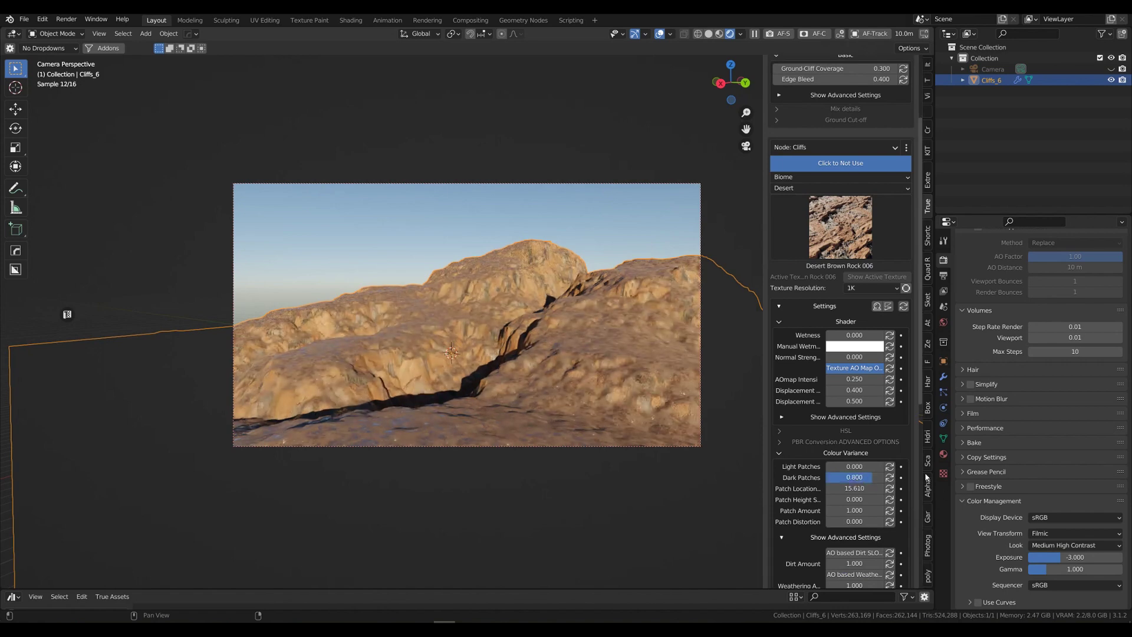
Enable AO-based dirt and weathering on the cliffs with Weathering Amount 0.4.
scroll(858, 542, down, 3)
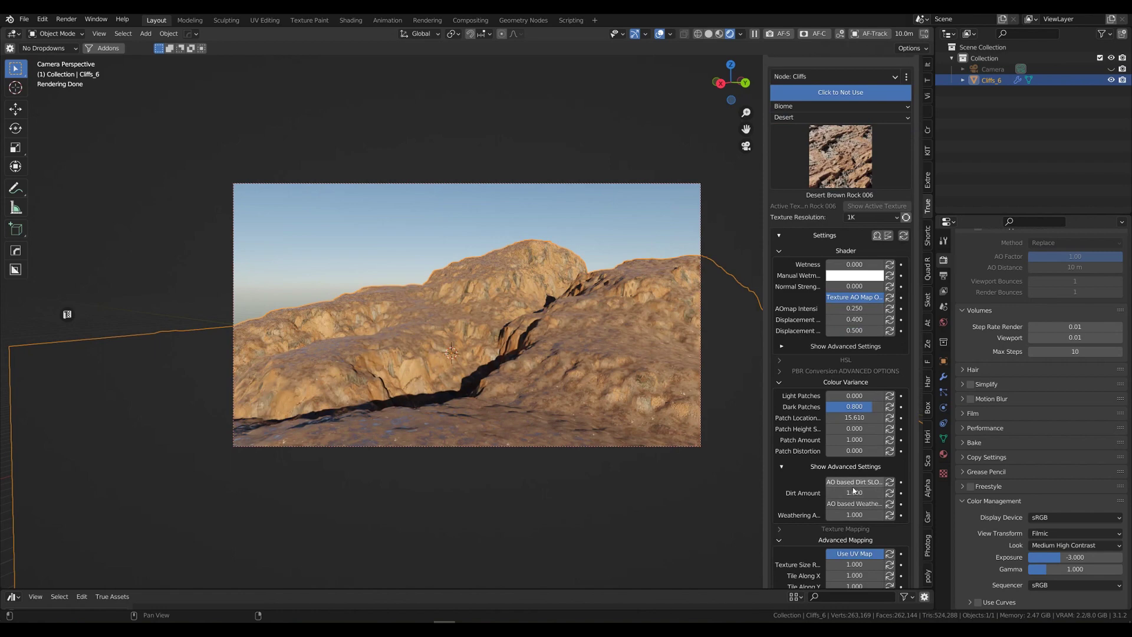
click(849, 482)
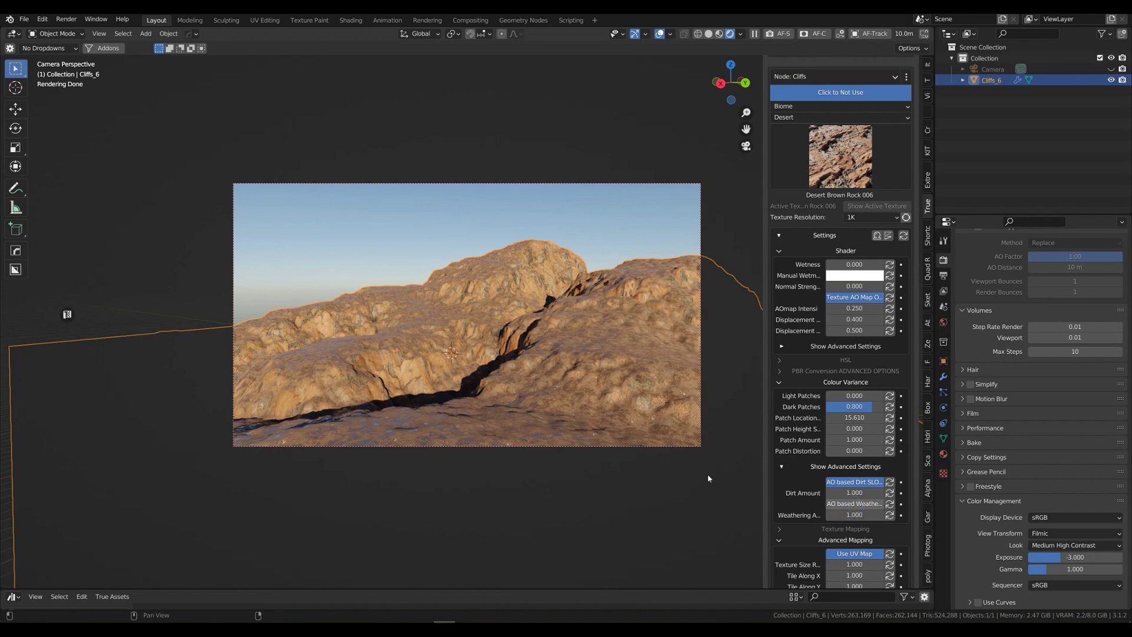
click(854, 503)
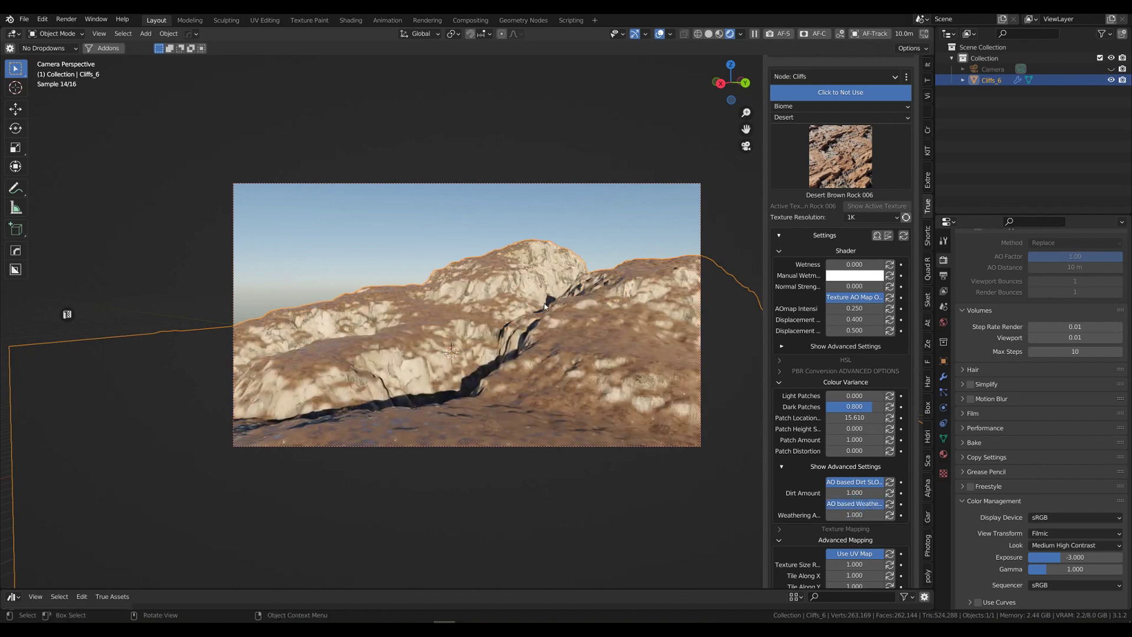
double_click(855, 515)
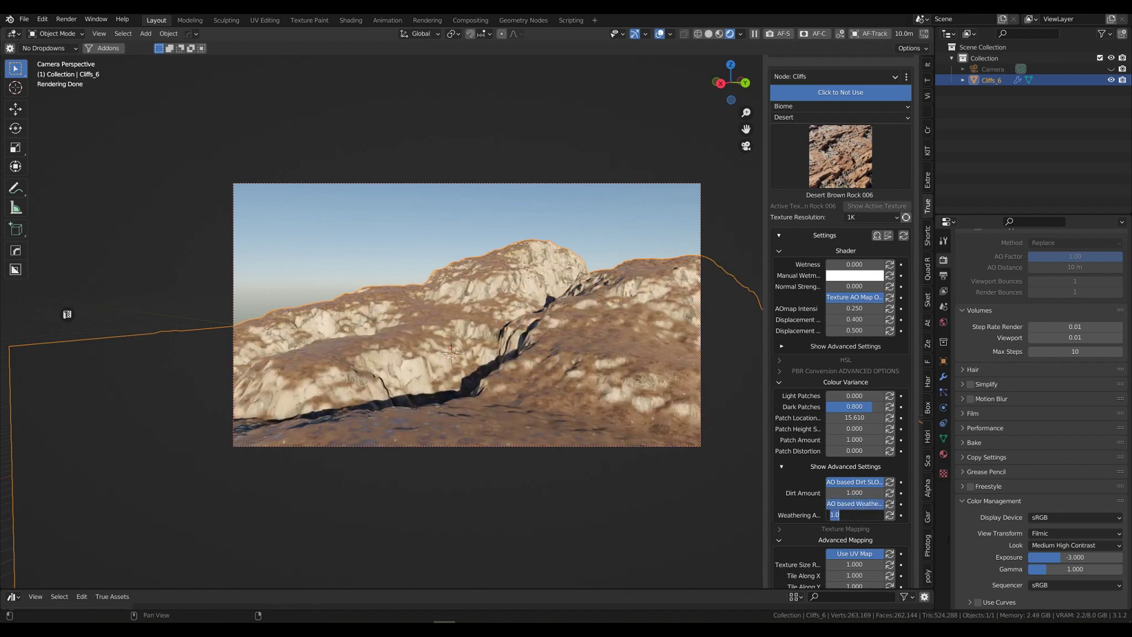
text(0.4)
key(Return)
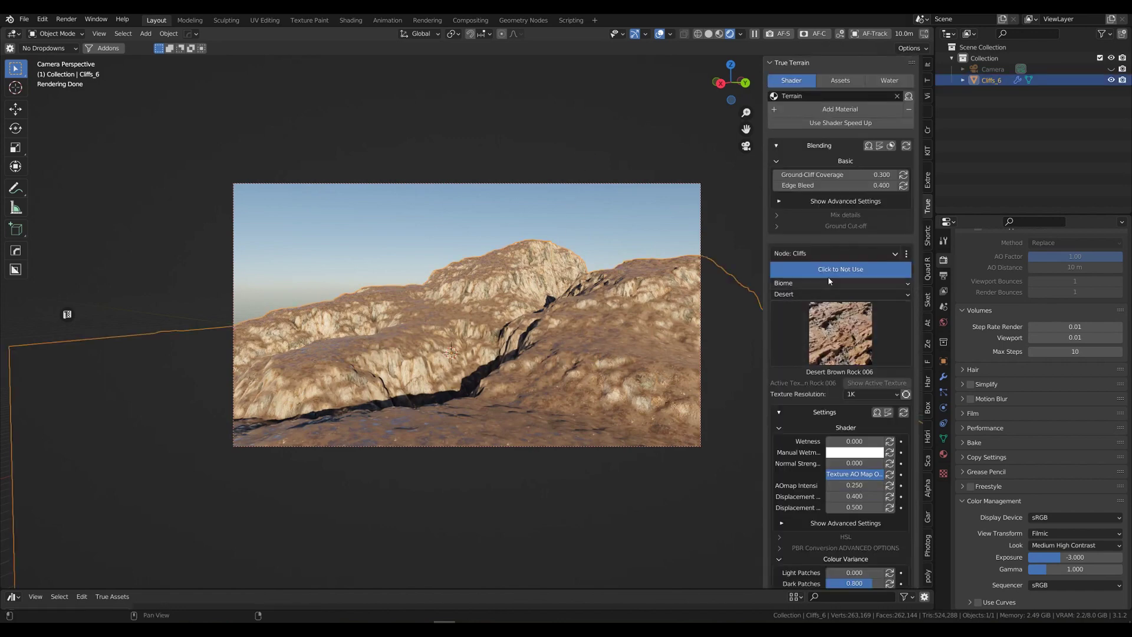
click(808, 254)
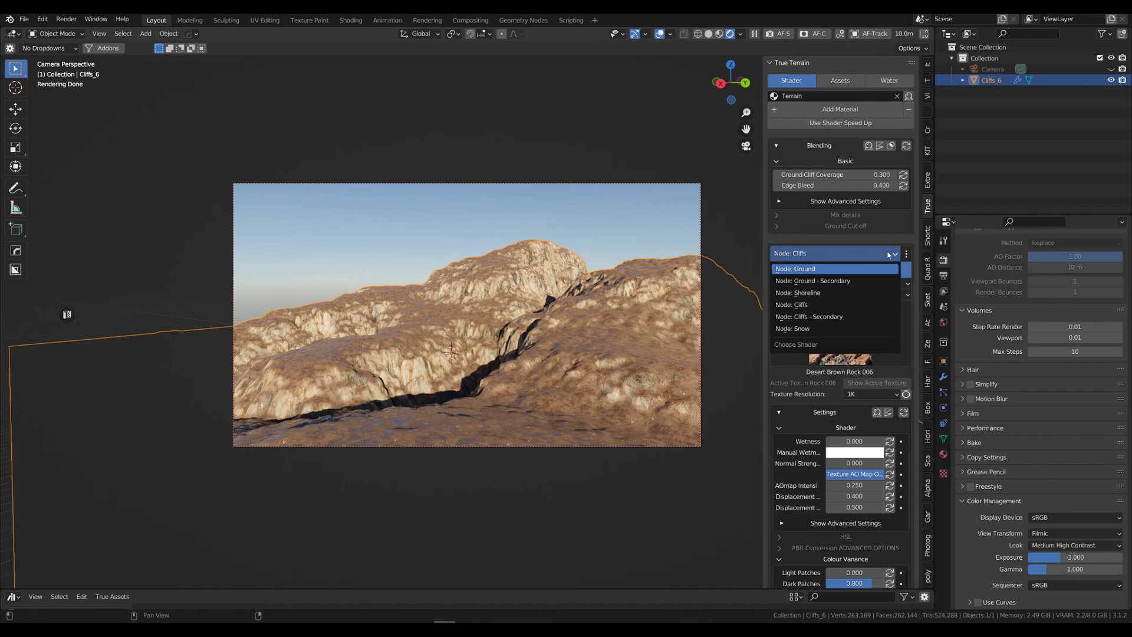
Switch the Ground layer to the Forest biome and apply Forest Dark Jagged 041.
click(837, 268)
click(839, 313)
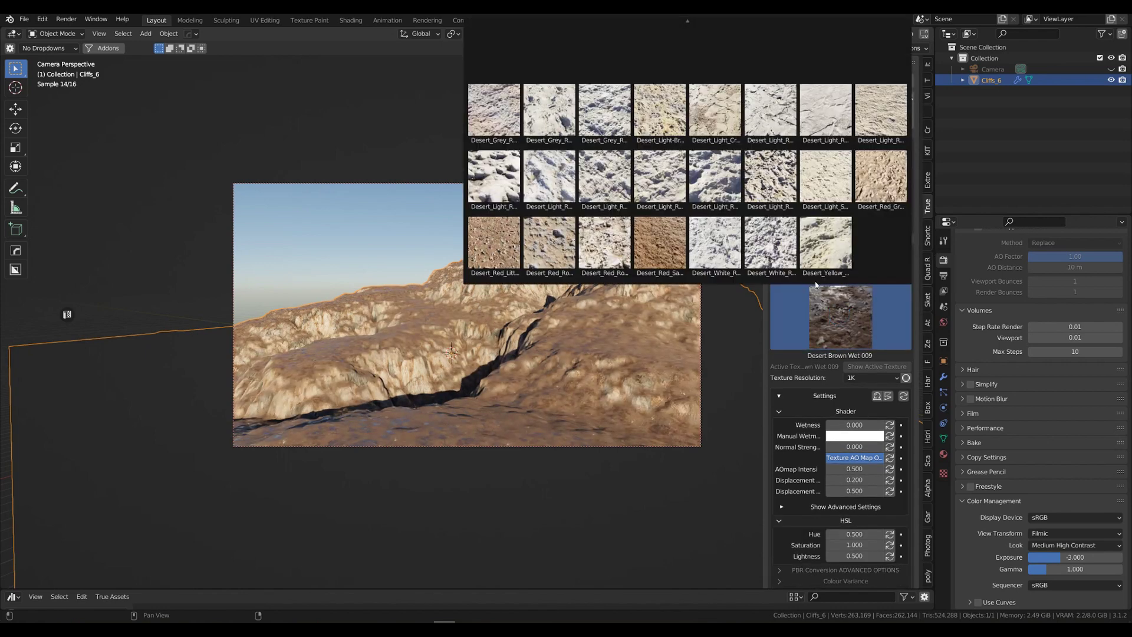
scroll(819, 248, up, 4)
click(825, 224)
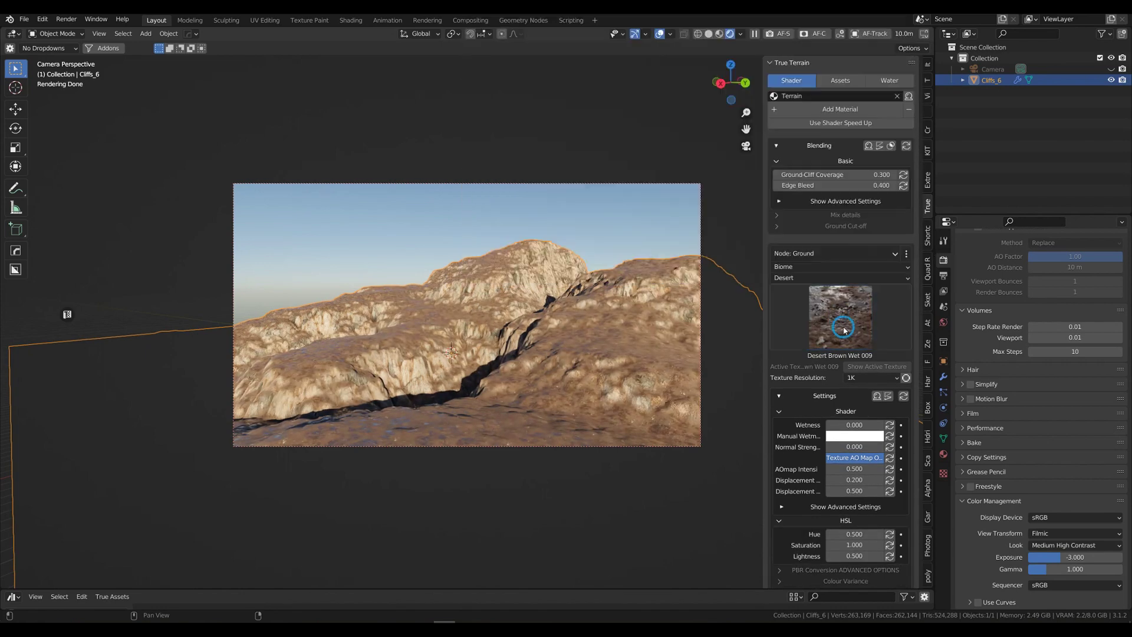
click(803, 278)
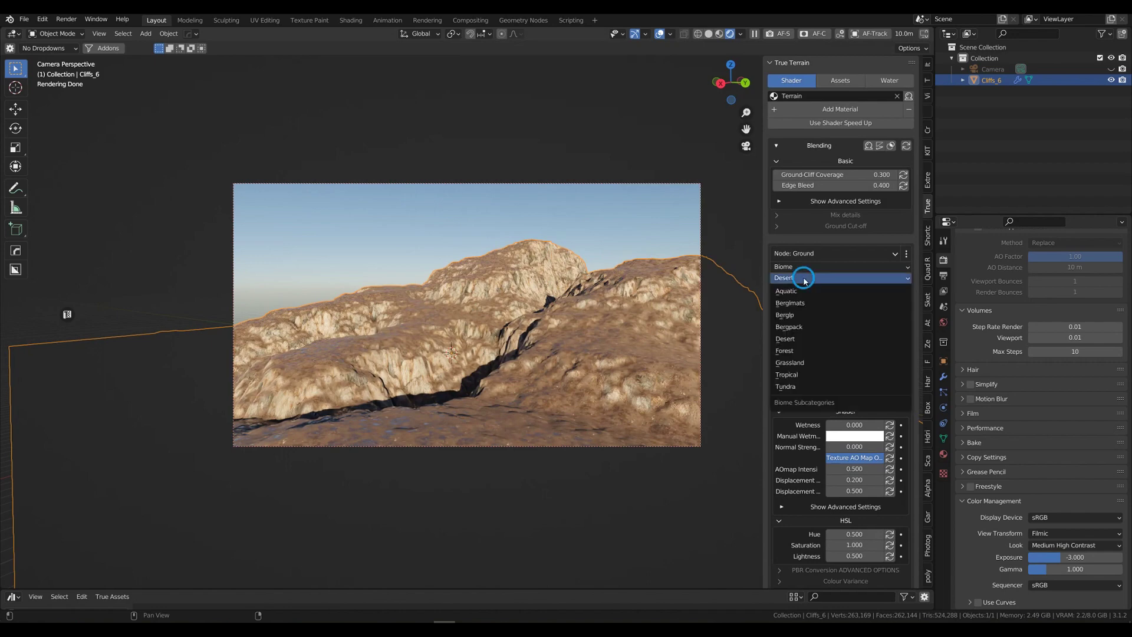
click(806, 352)
click(853, 315)
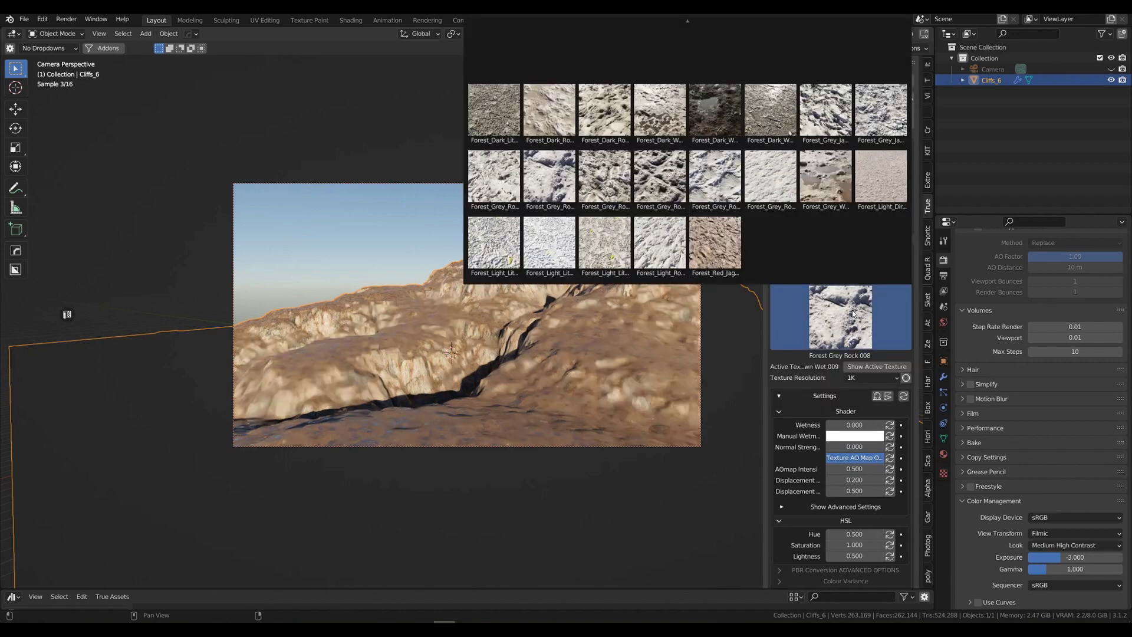
scroll(795, 35, up, 2)
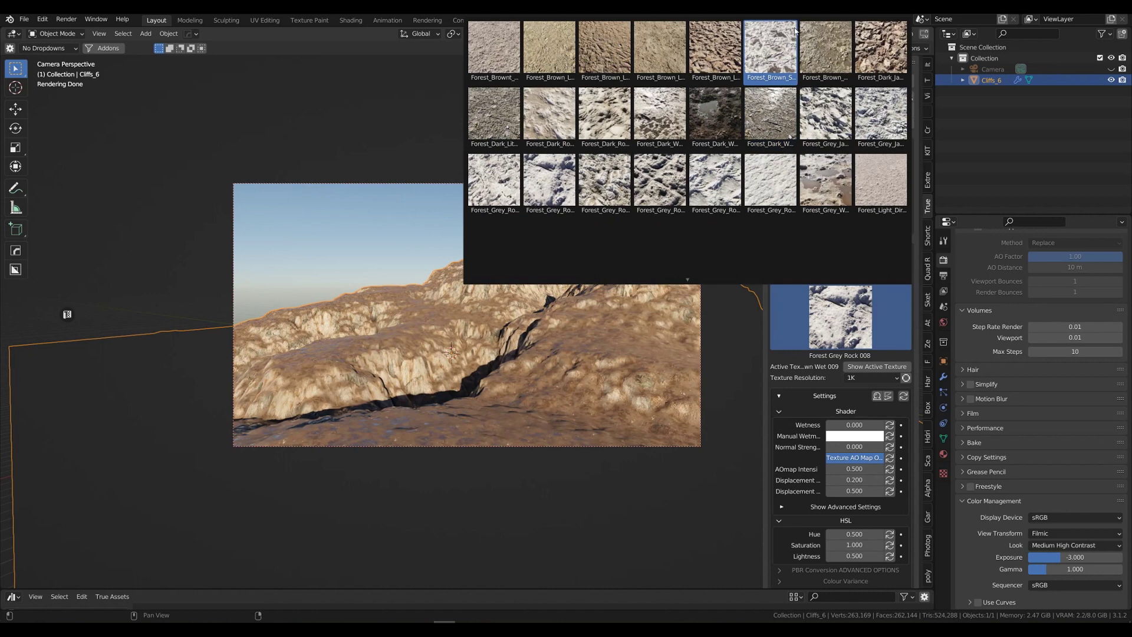
scroll(707, 248, down, 1)
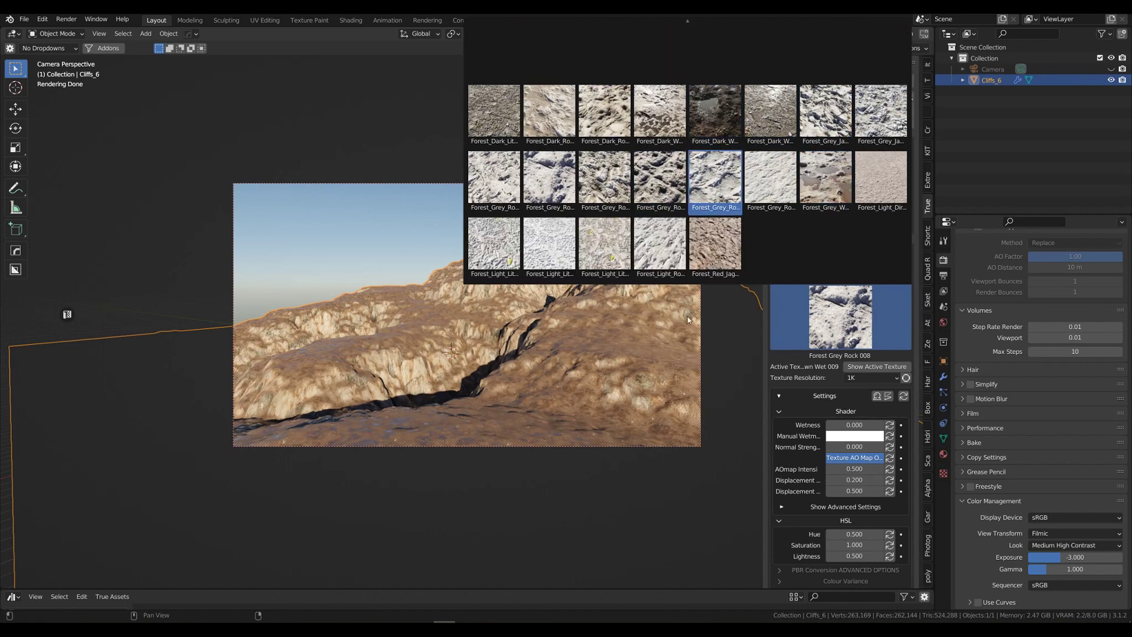
scroll(714, 177, up, 1)
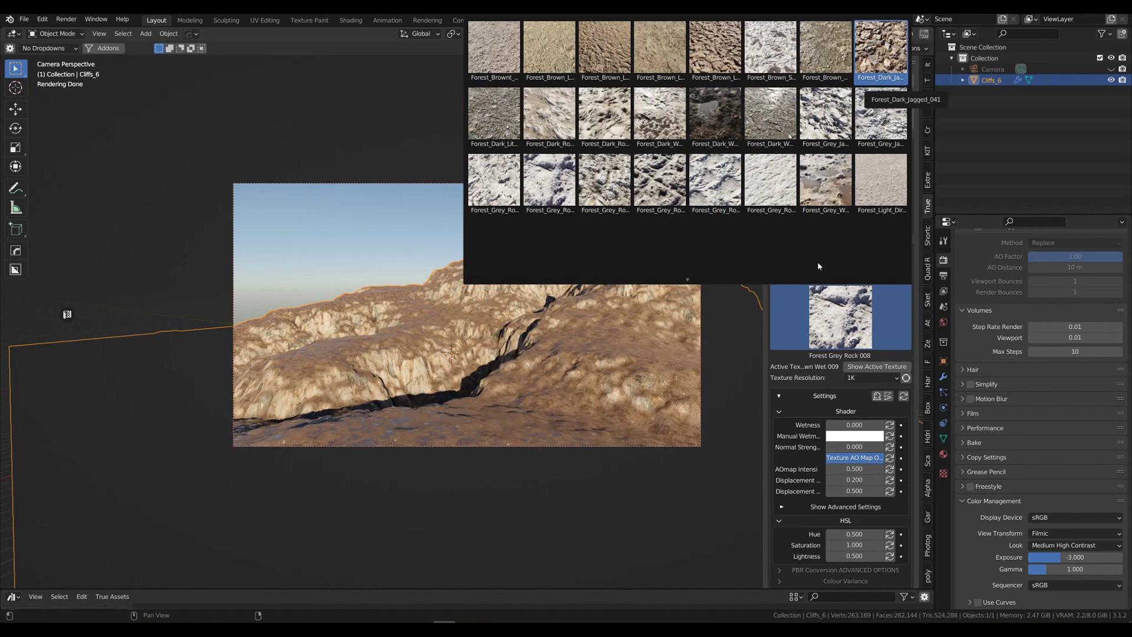
key(Return)
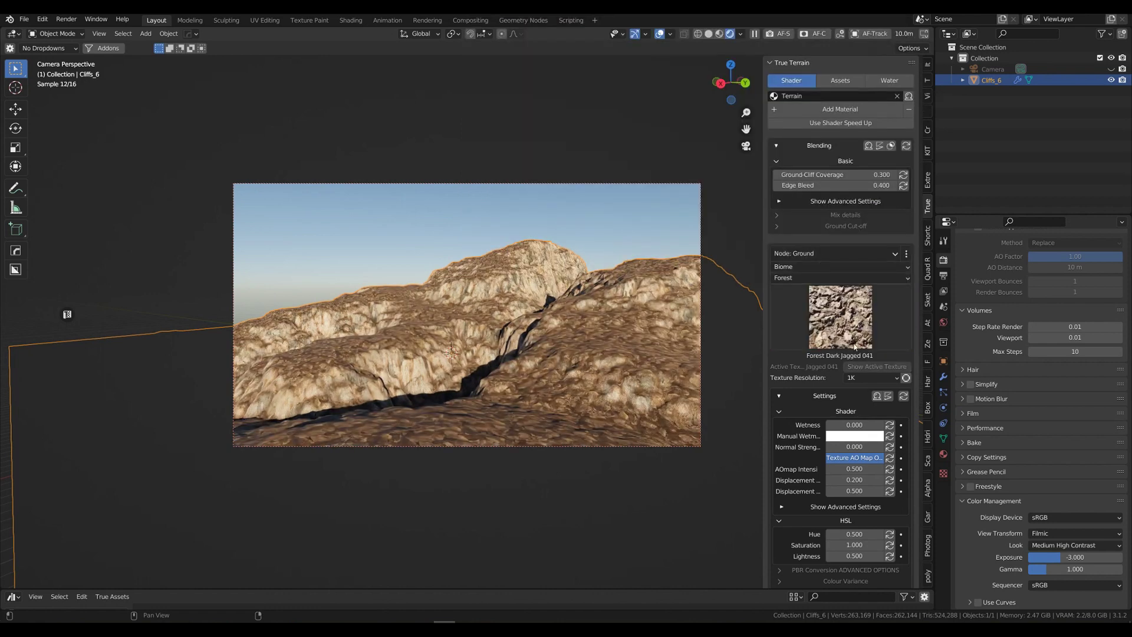
scroll(810, 482, down, 6)
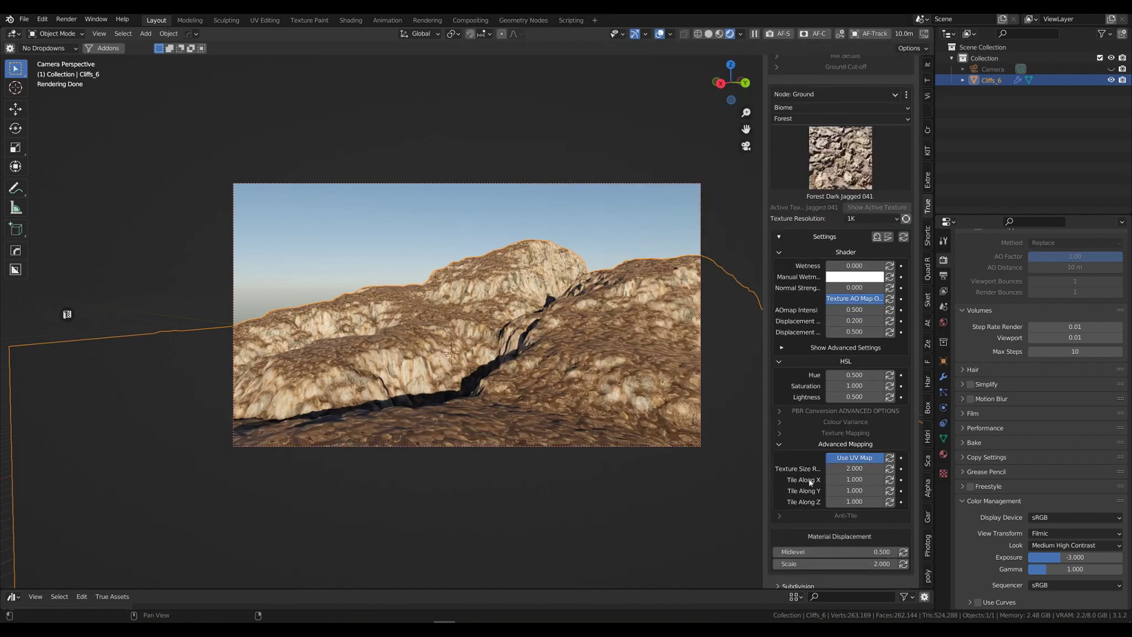
Stop using the UV map for Ground texture placement and set Texture Size to 25.
scroll(825, 441, down, 4)
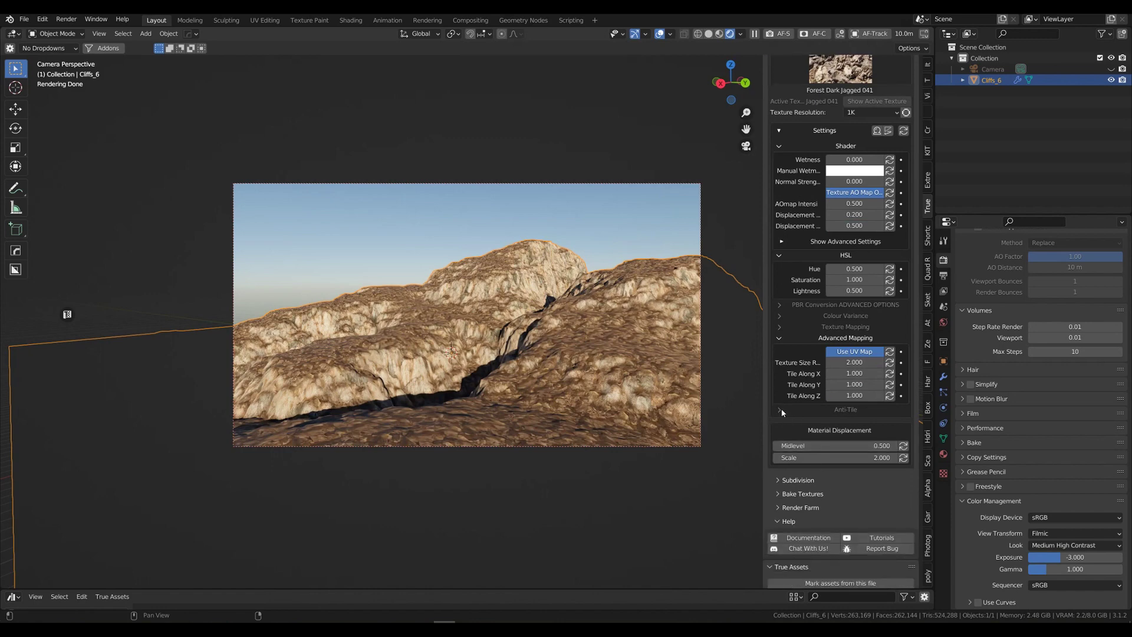
click(779, 410)
click(843, 424)
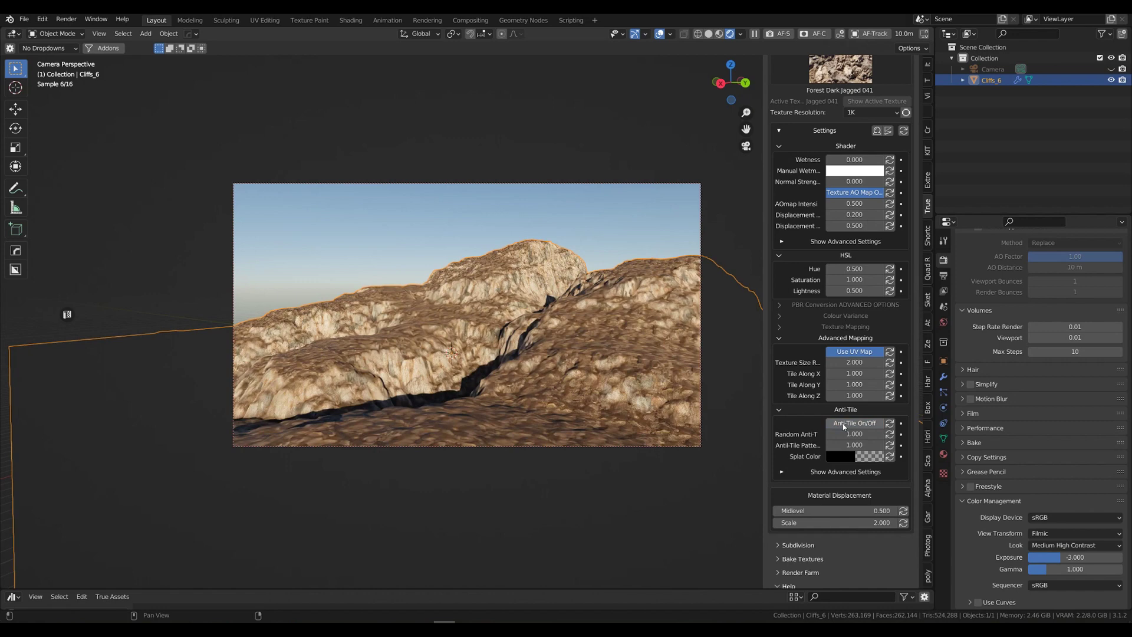
click(843, 424)
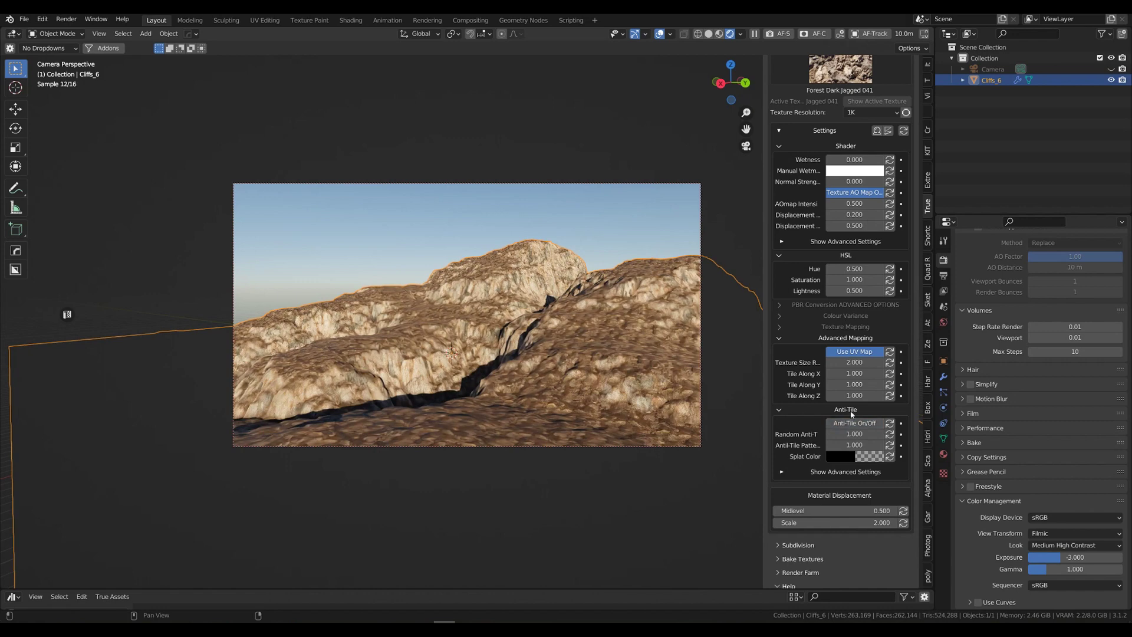
click(854, 352)
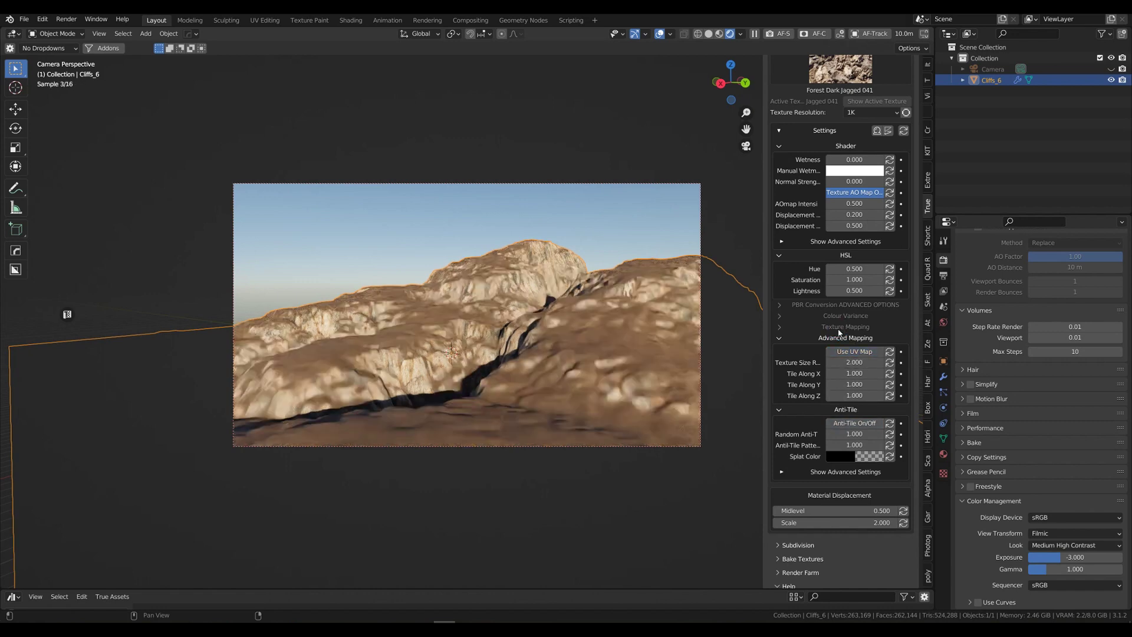
click(838, 328)
click(856, 340)
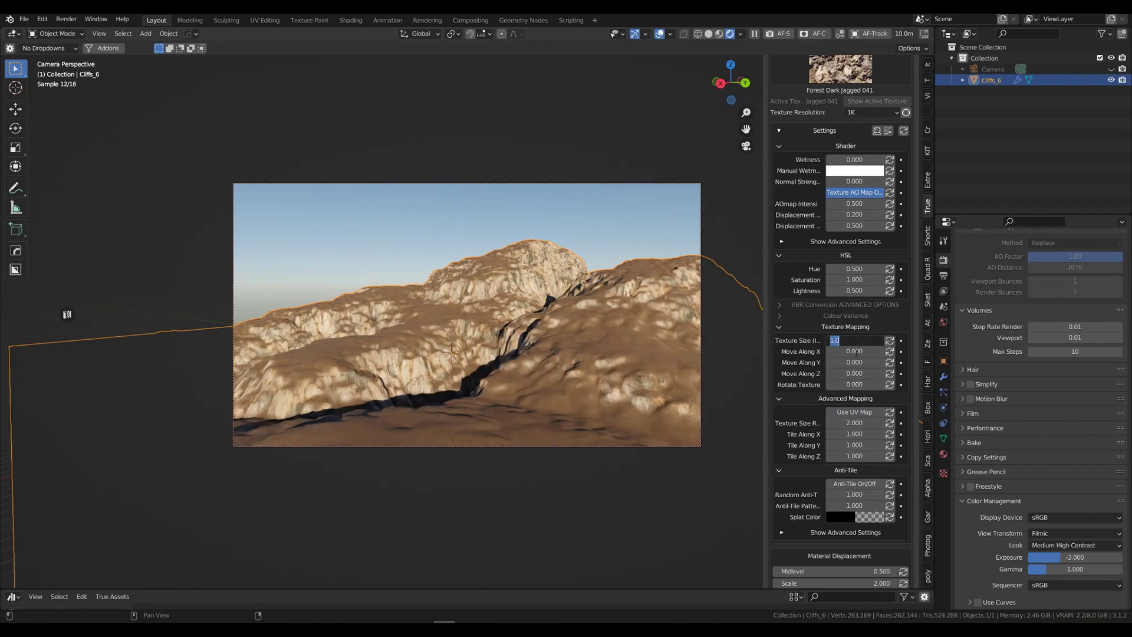
text(25)
key(Return)
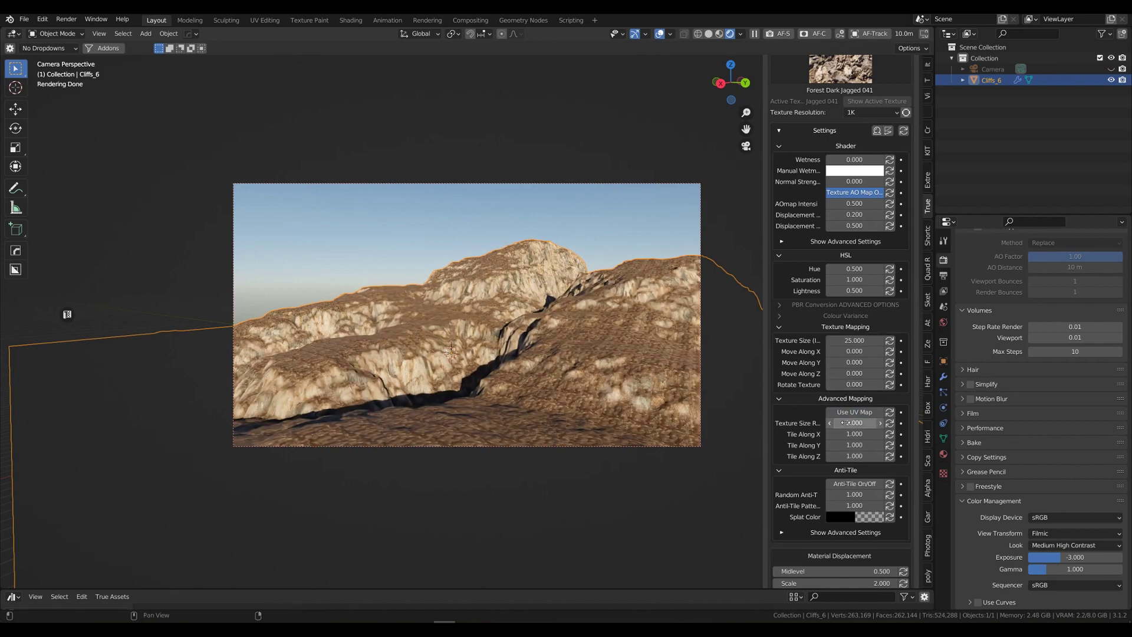
Turn on anti-tiling and raise the Ground Texture Size to 40.
click(849, 485)
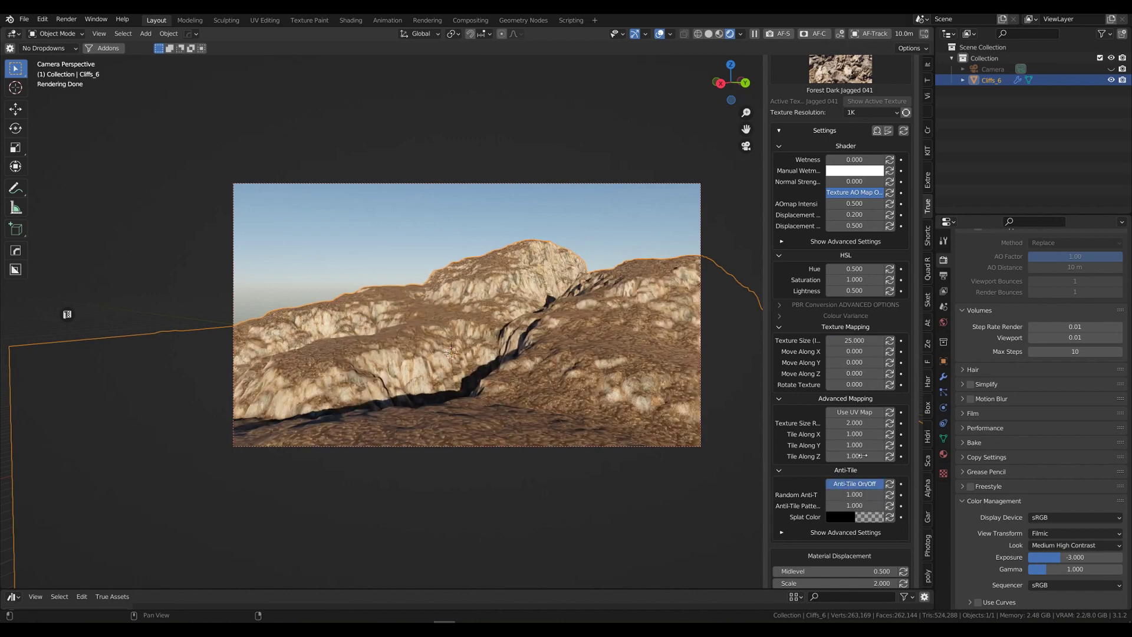
double_click(855, 340)
text(40)
key(Return)
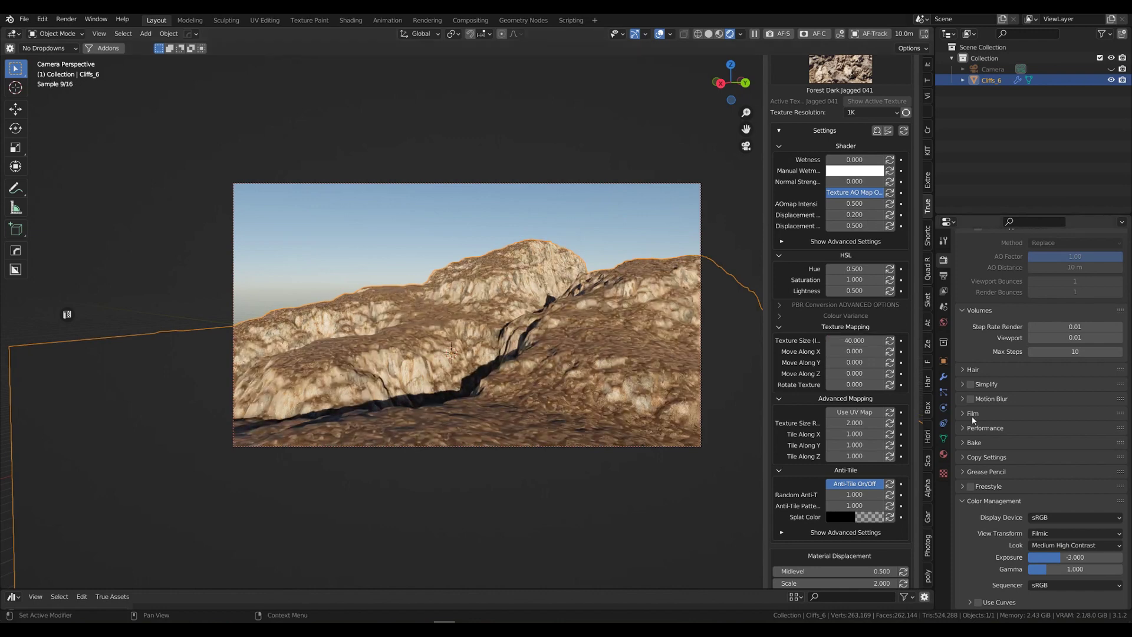
Apply the Forest Dark Littered 020 texture to the Ground layer.
scroll(821, 257, up, 2)
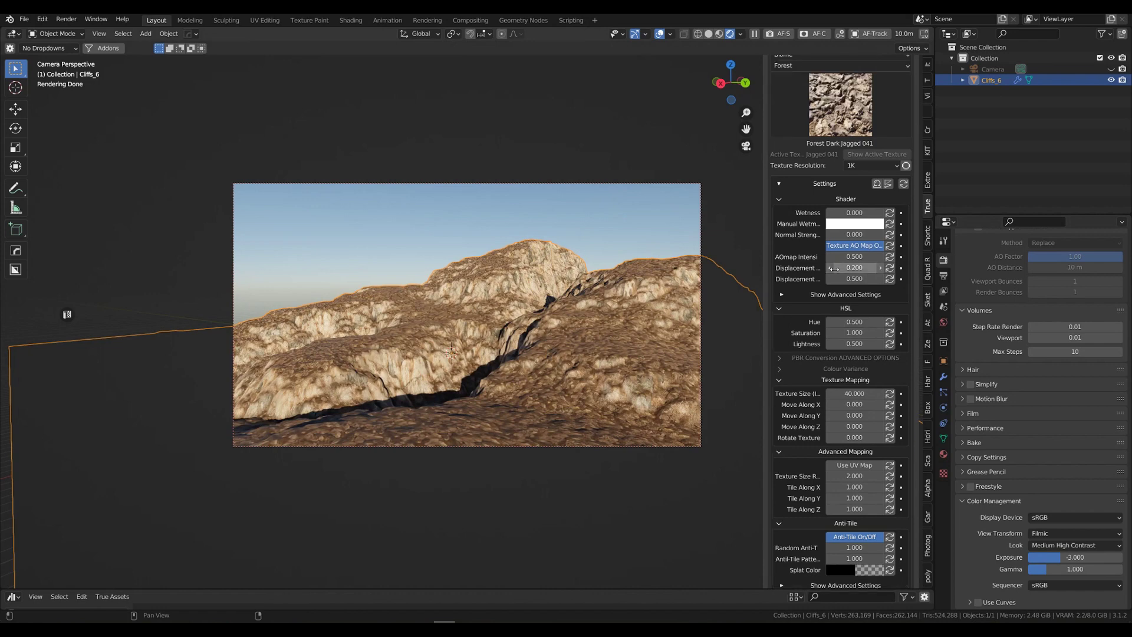
click(831, 106)
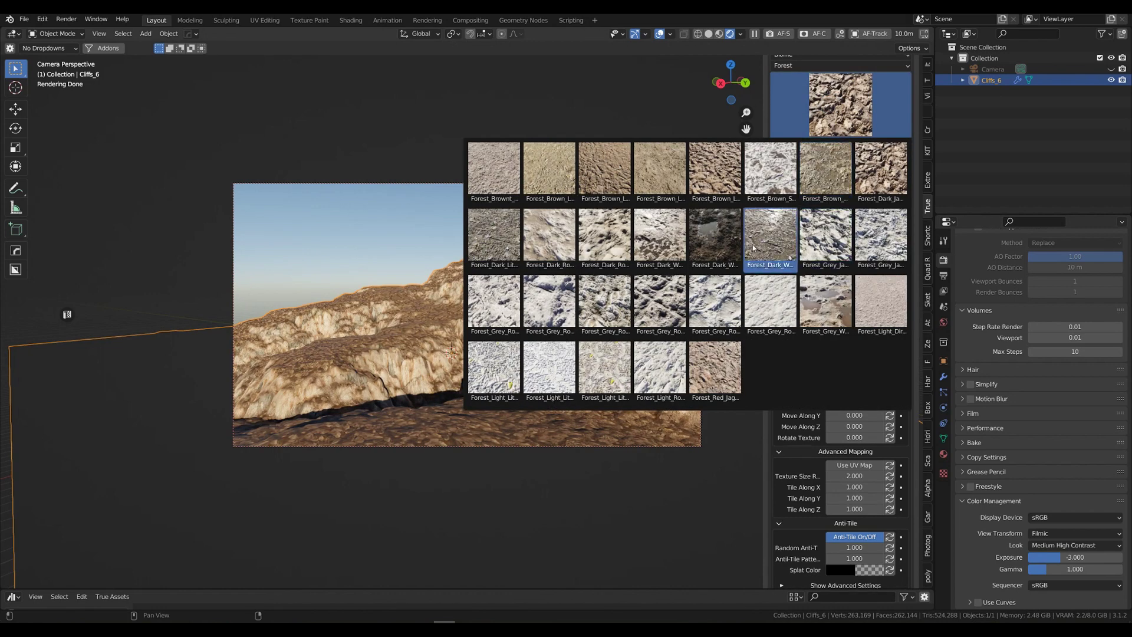
key(Return)
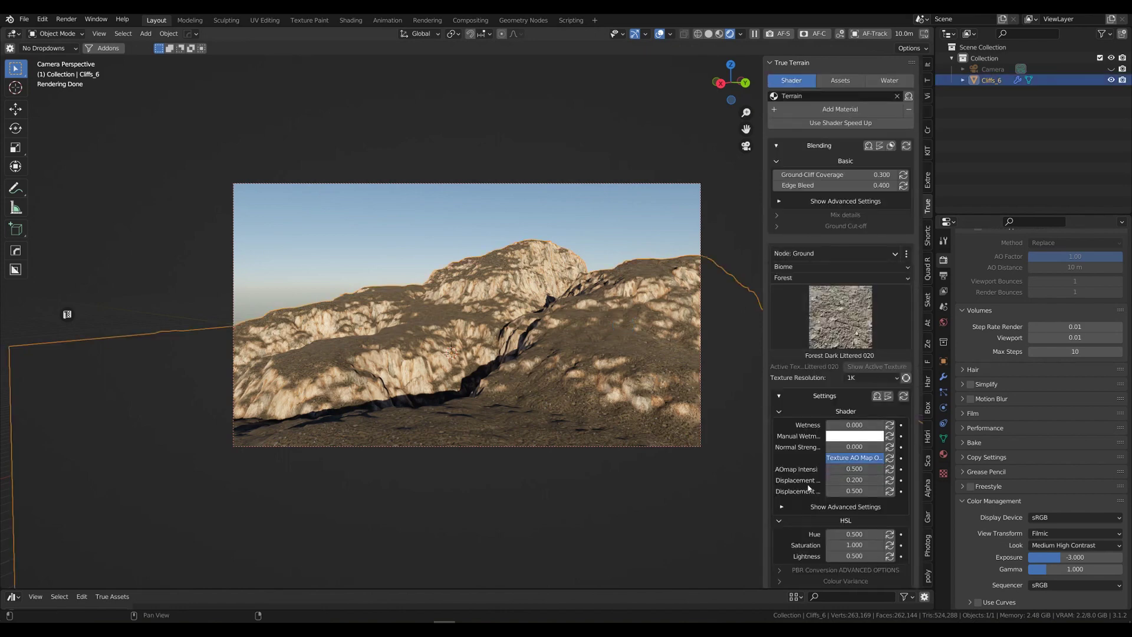
scroll(854, 446, down, 3)
scroll(848, 435, down, 7)
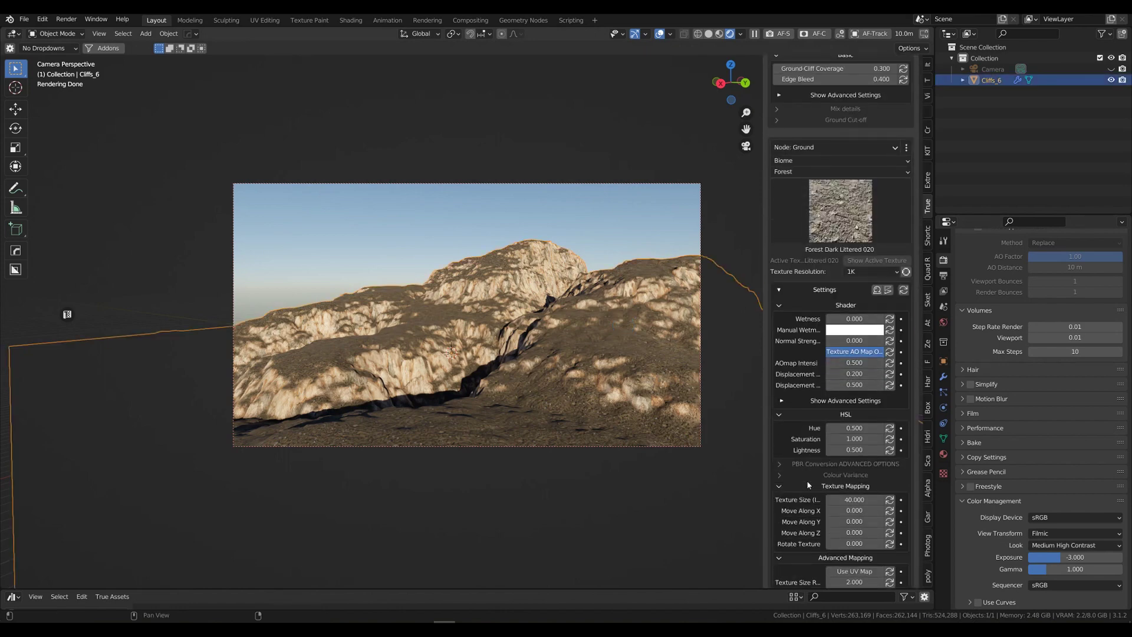
Set the Ground texture's HSL Lightness to 1 and Saturation to 1.2.
click(852, 380)
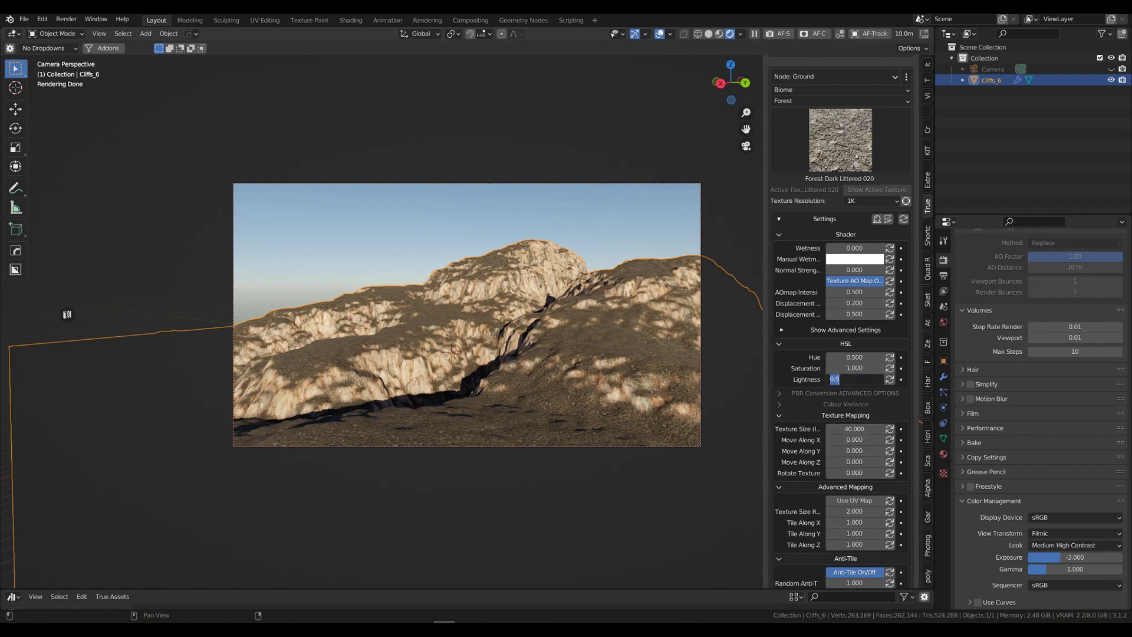
text(1)
key(Return)
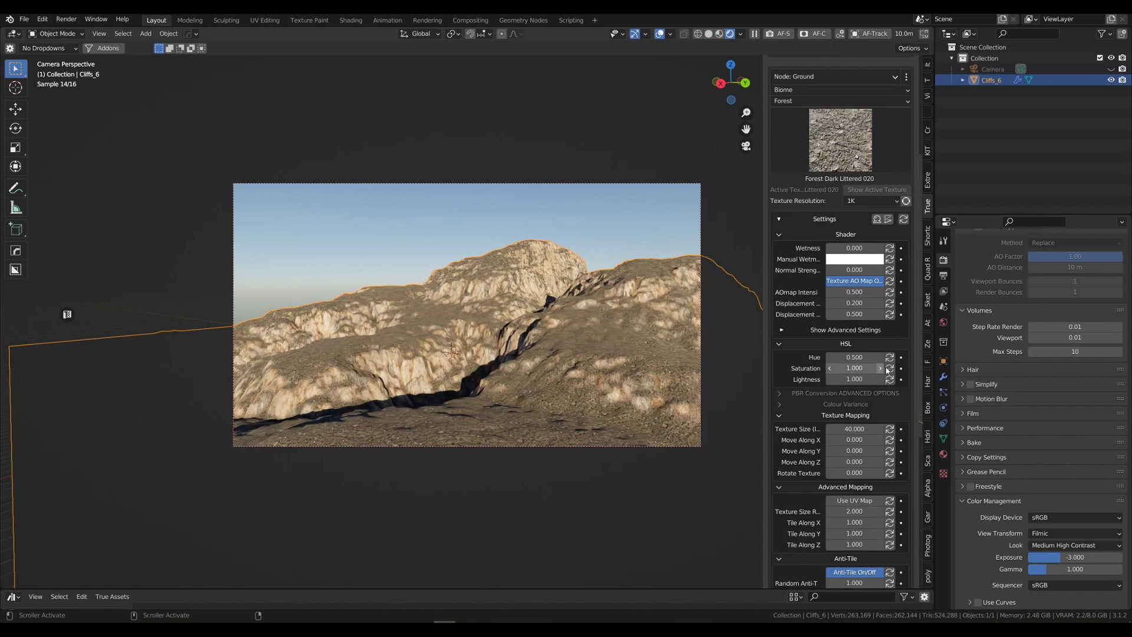
click(854, 369)
text(1.2)
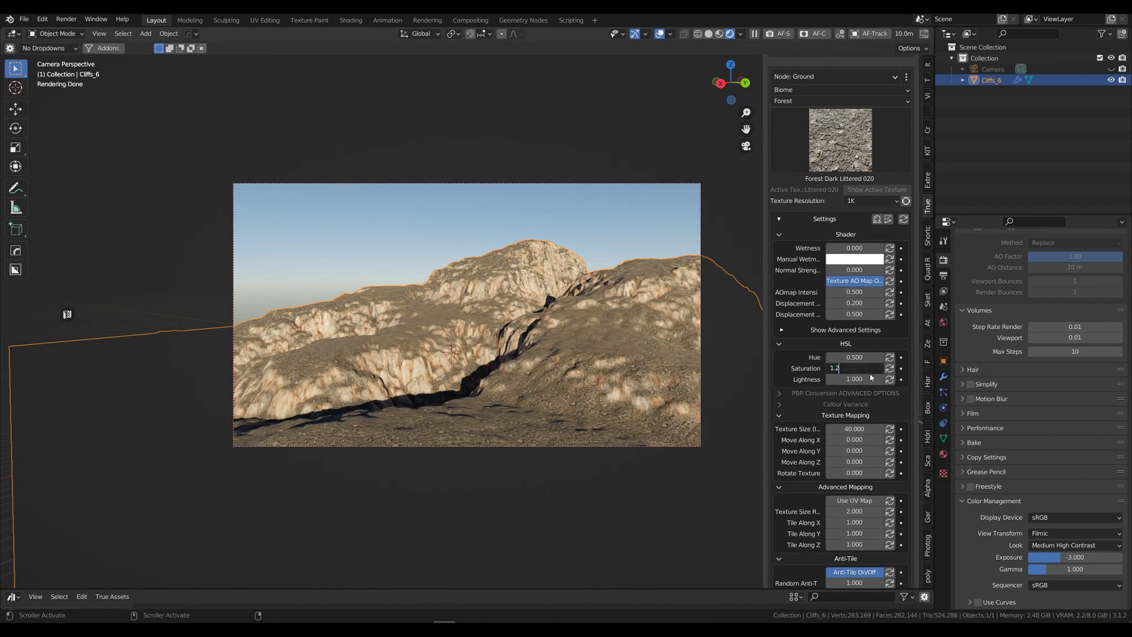
key(Return)
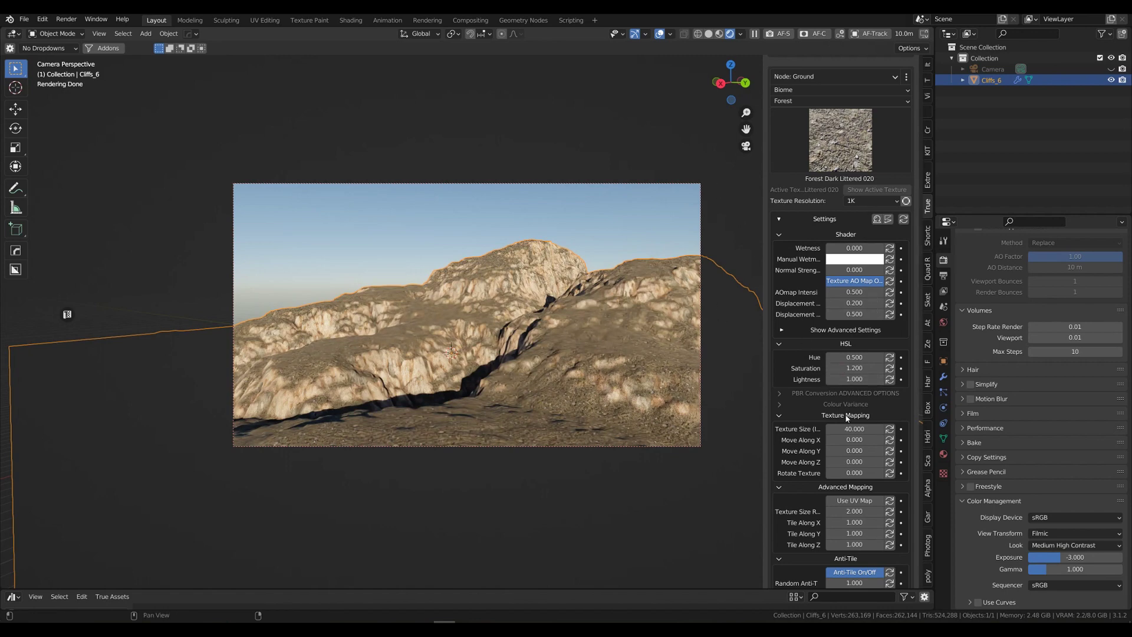
Check the advanced anti-tile settings, then enlarge the asset browser below the viewport.
scroll(844, 406, down, 4)
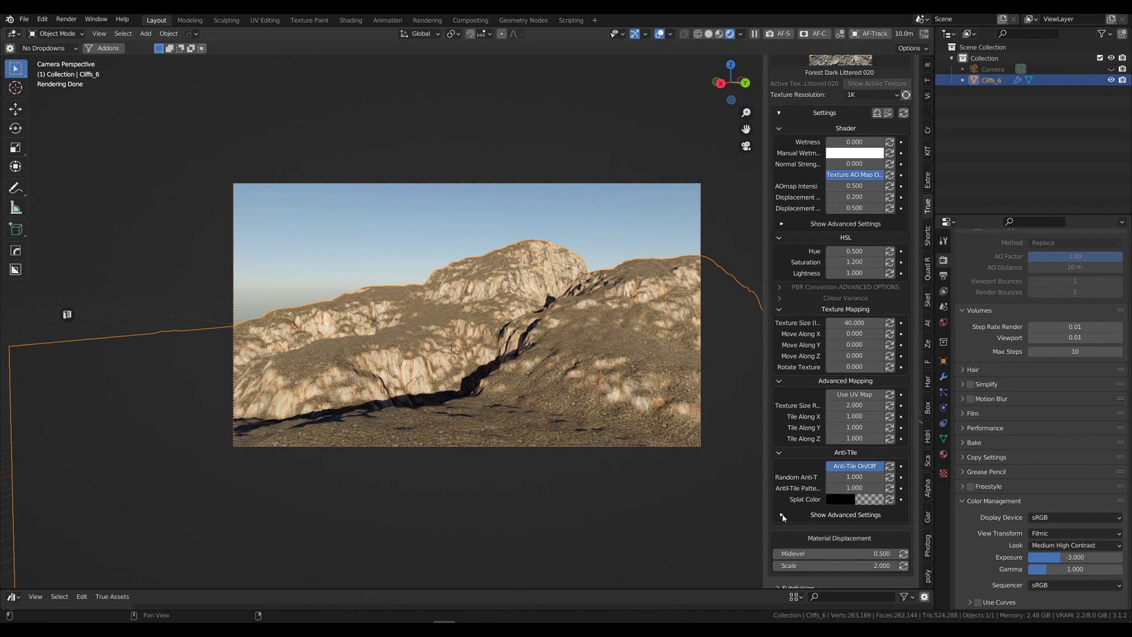
click(782, 516)
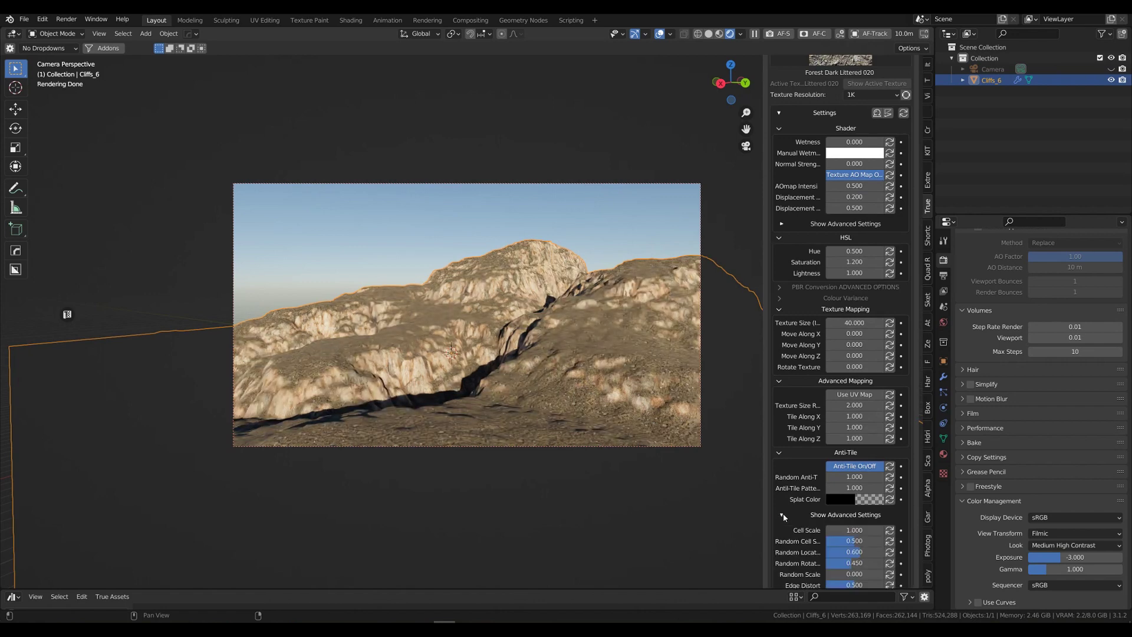
click(783, 516)
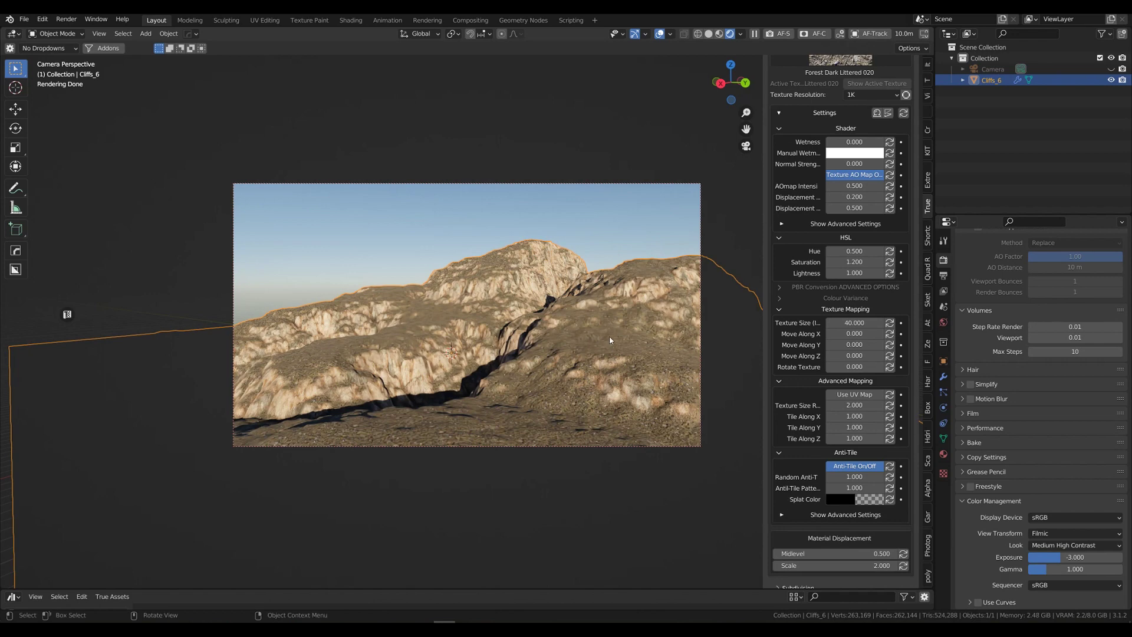
drag(187, 590, 222, 423)
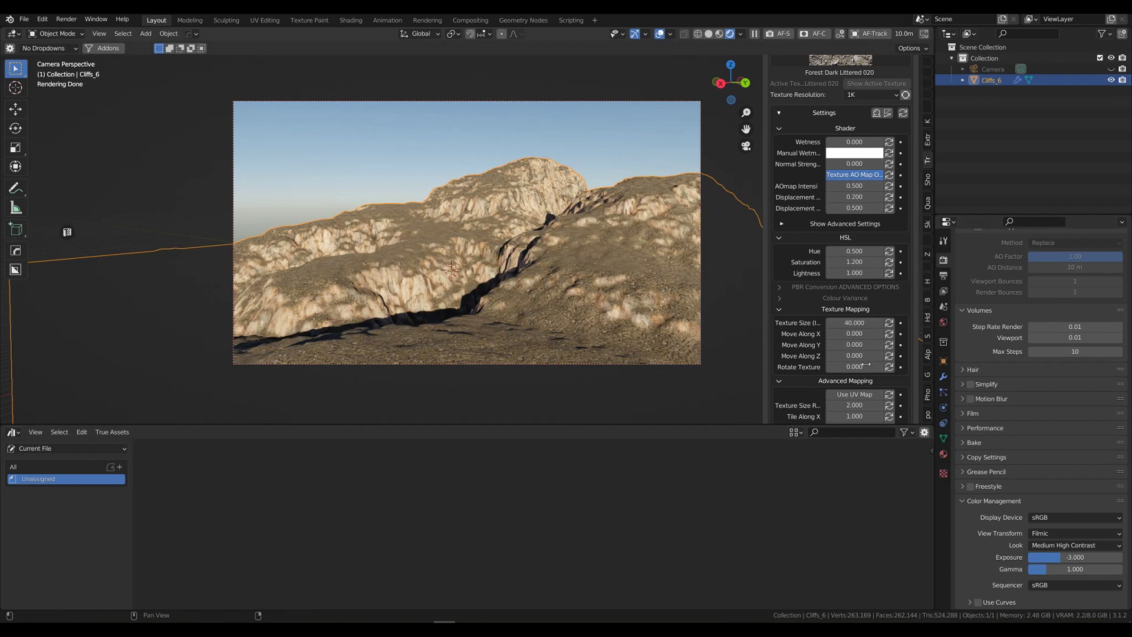
Scroll down to the True Assets section and start marking this file's contents as assets.
scroll(817, 295, down, 9)
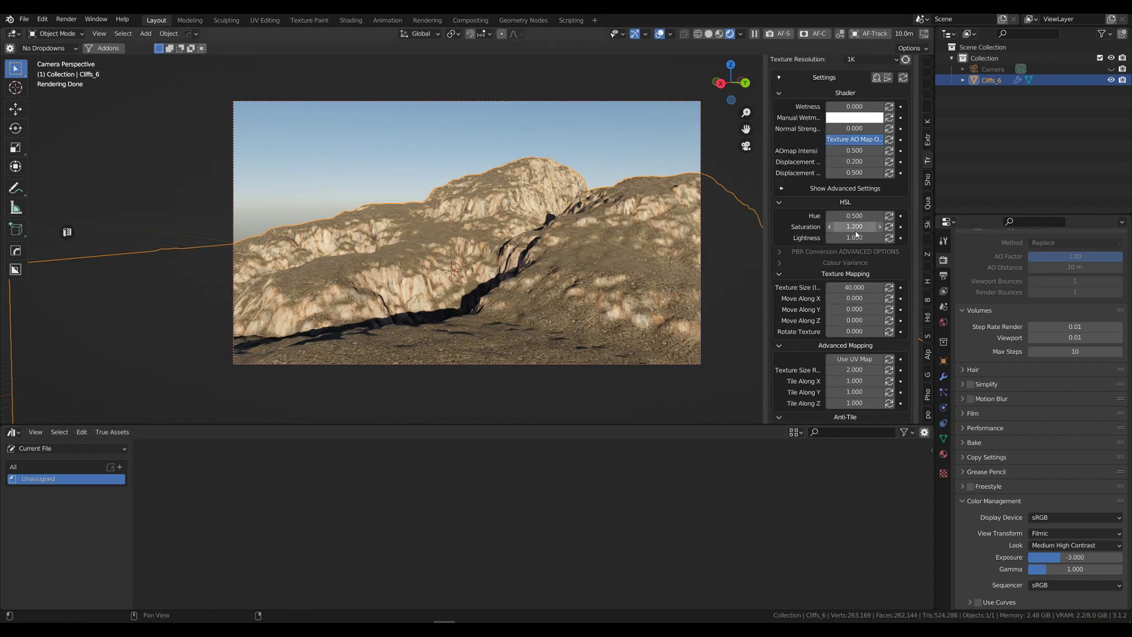
scroll(808, 278, down, 5)
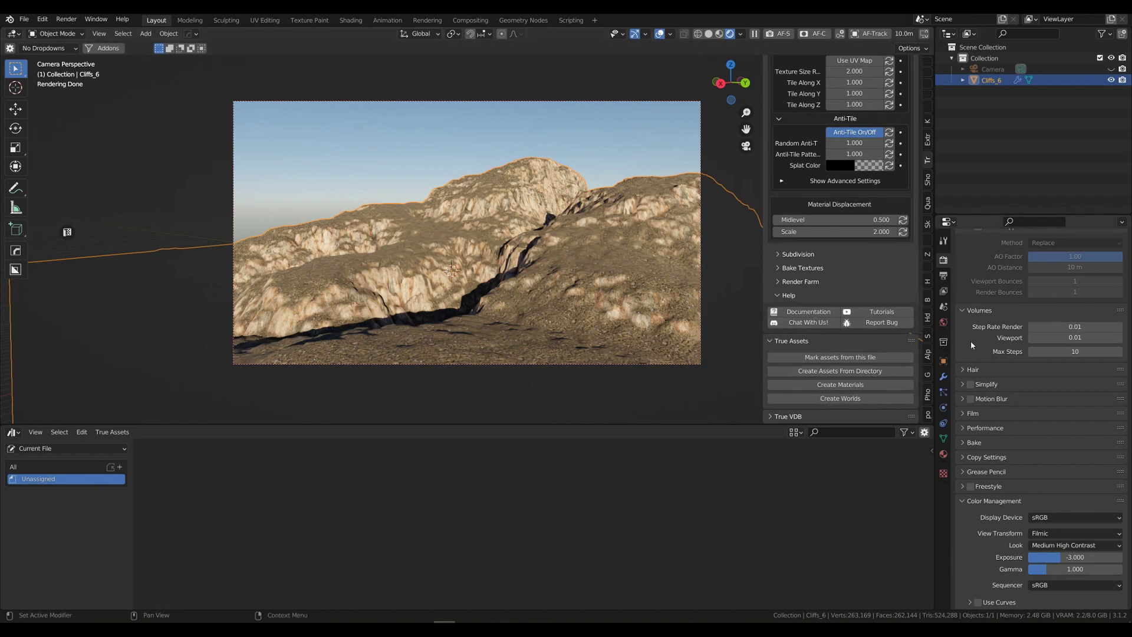
click(799, 358)
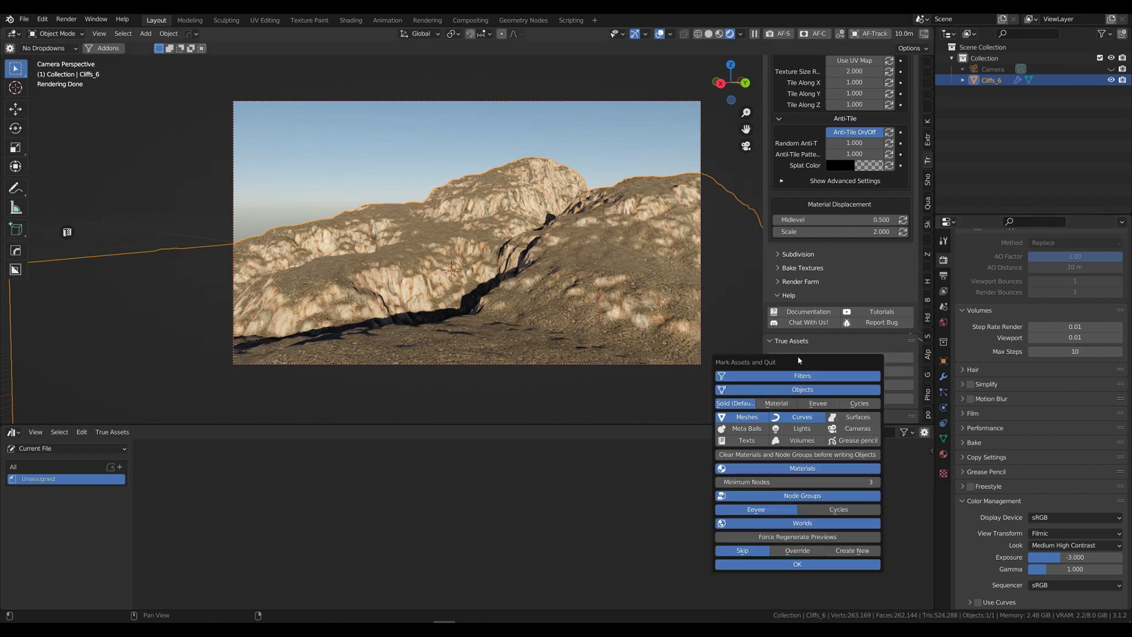
Mark this file's materials as new assets, excluding Objects, Node Groups and Worlds.
click(779, 390)
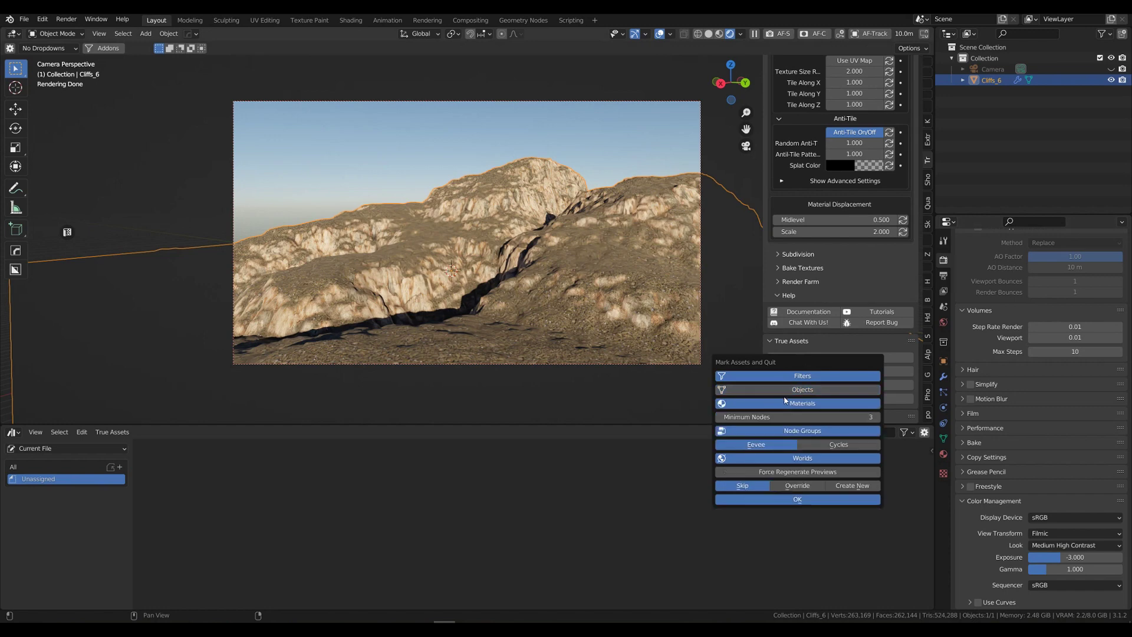
click(791, 435)
click(778, 446)
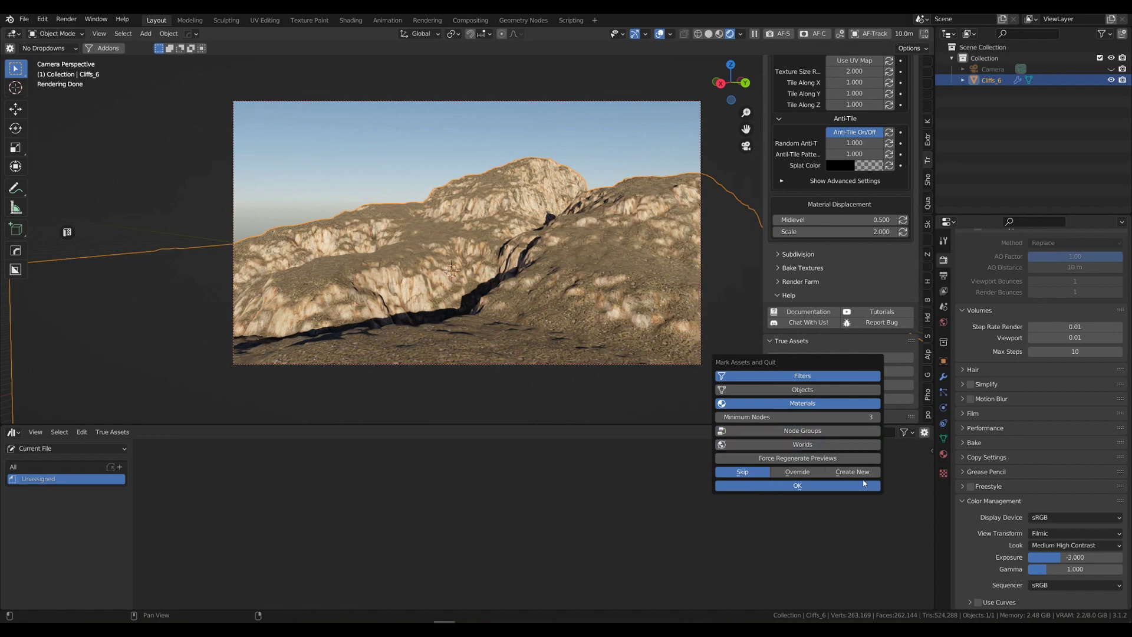
click(852, 471)
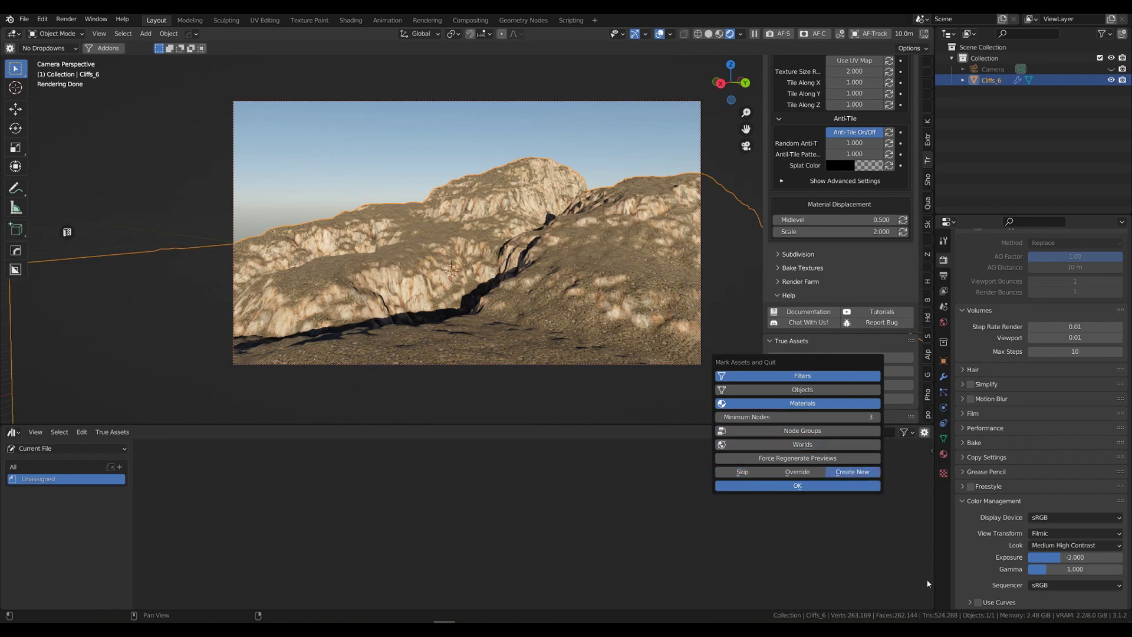
click(797, 486)
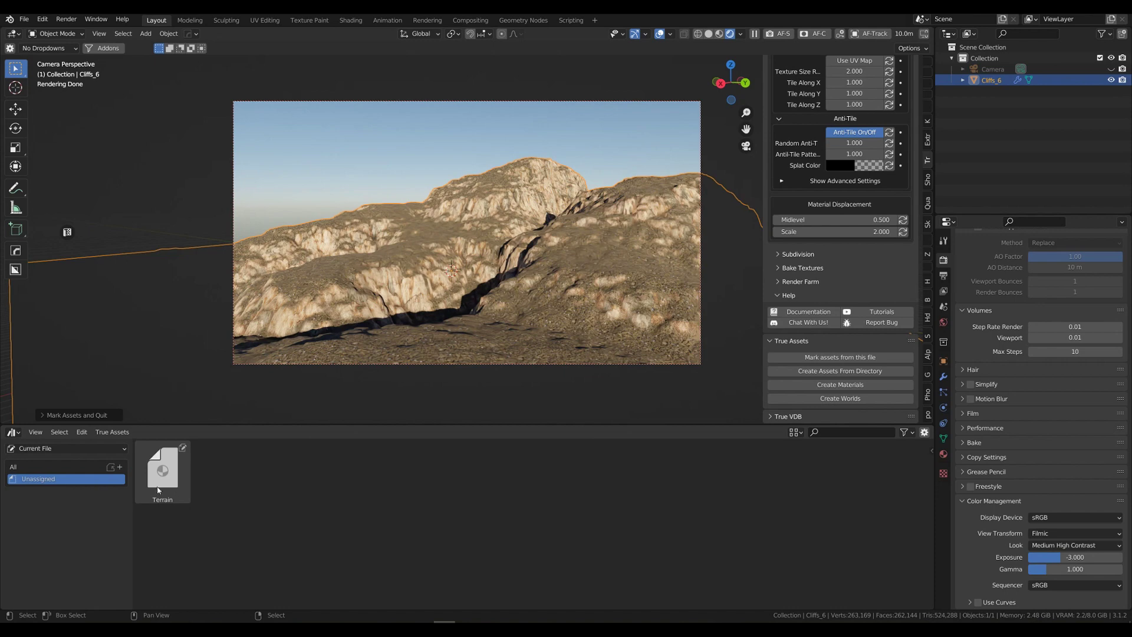
Select the Terrain asset, switch to the True-Assets (Materials) library, then return to Current File.
click(168, 483)
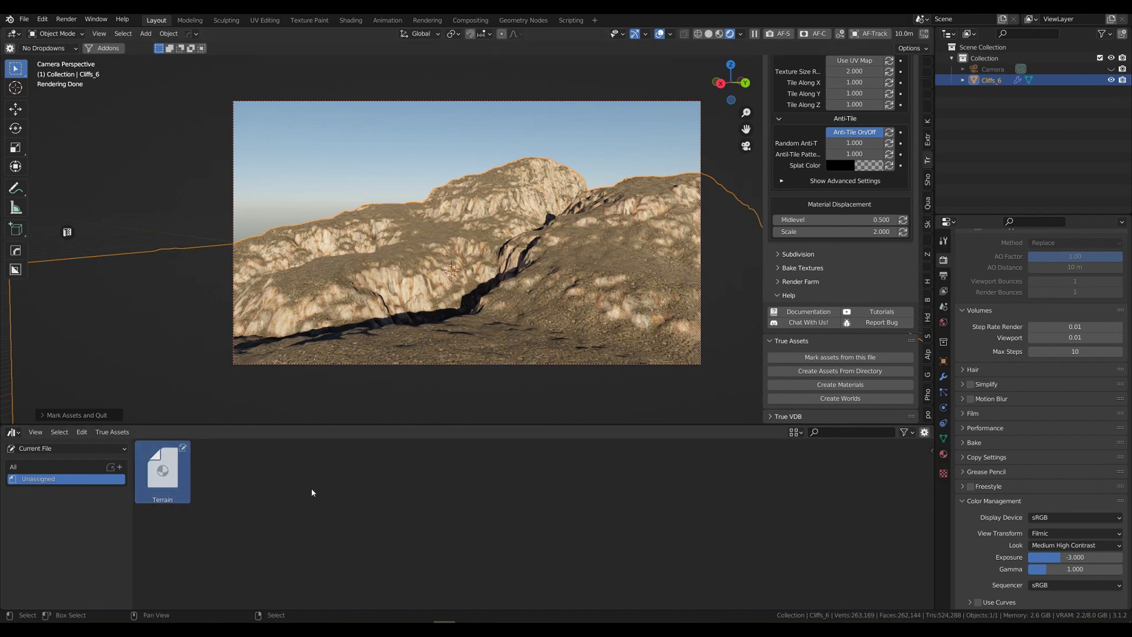
click(74, 448)
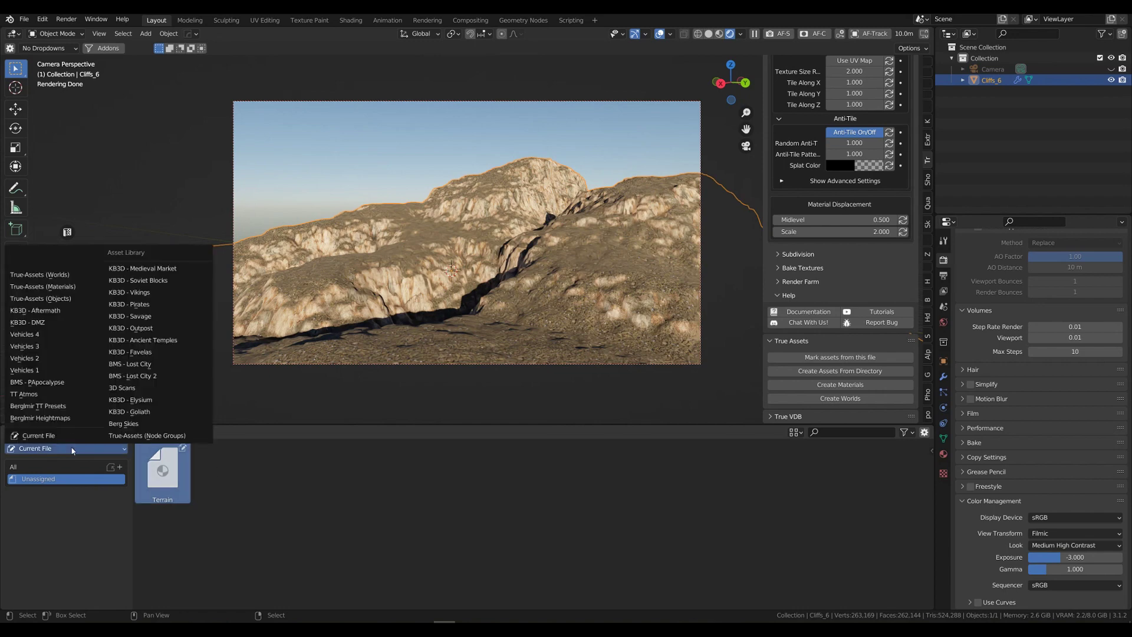
click(67, 287)
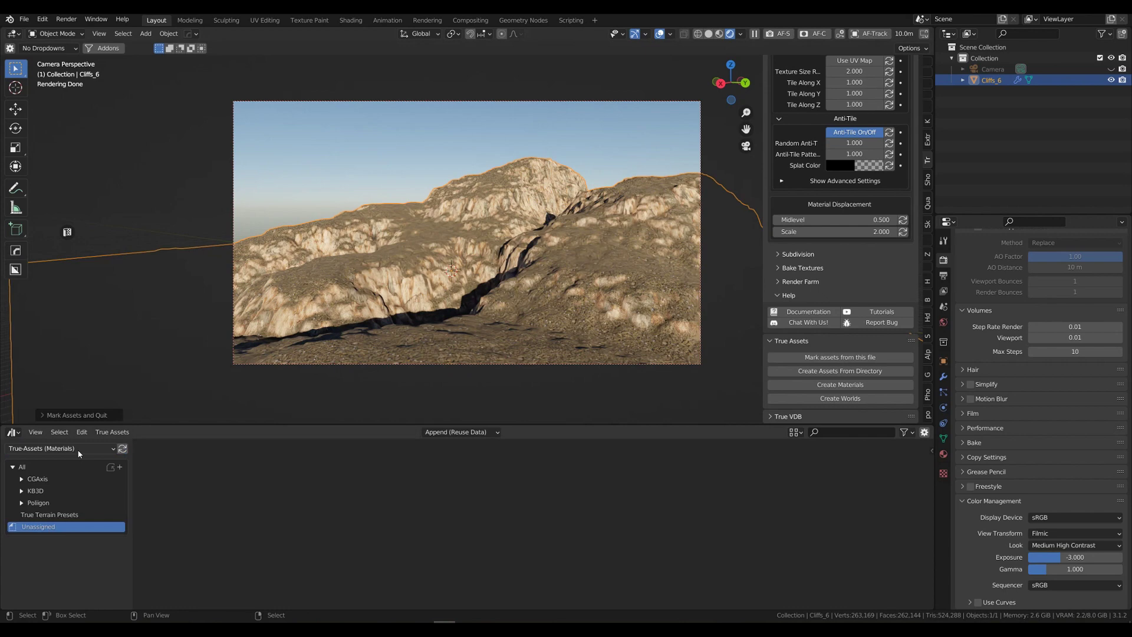
click(47, 448)
click(41, 438)
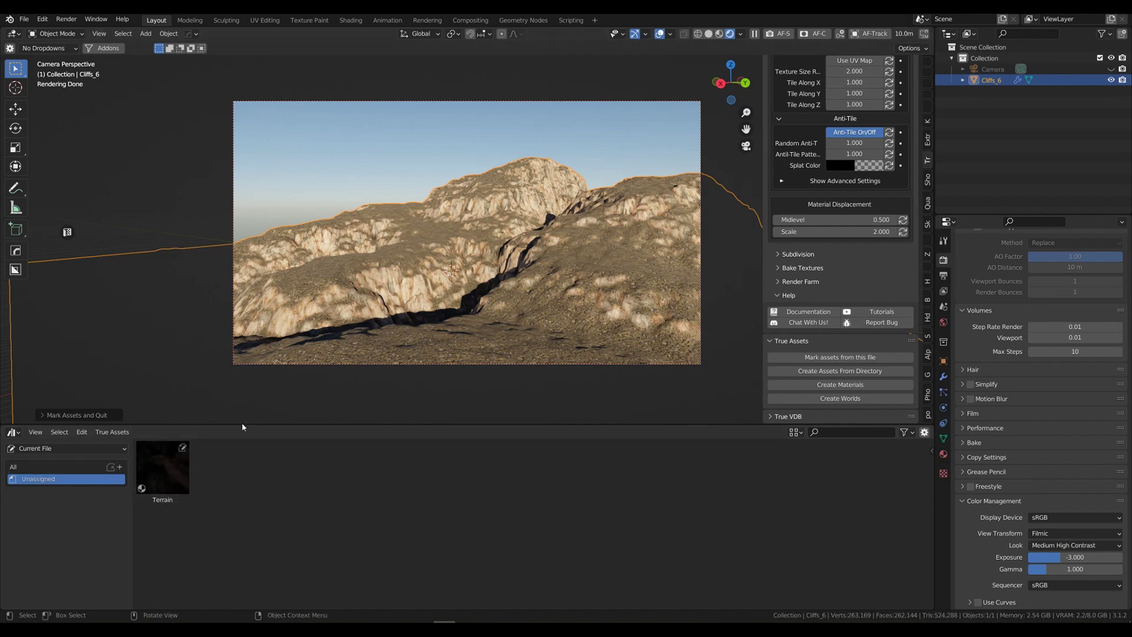
Set the asset thumbnail size to Large, then to Regular.
click(795, 433)
click(799, 453)
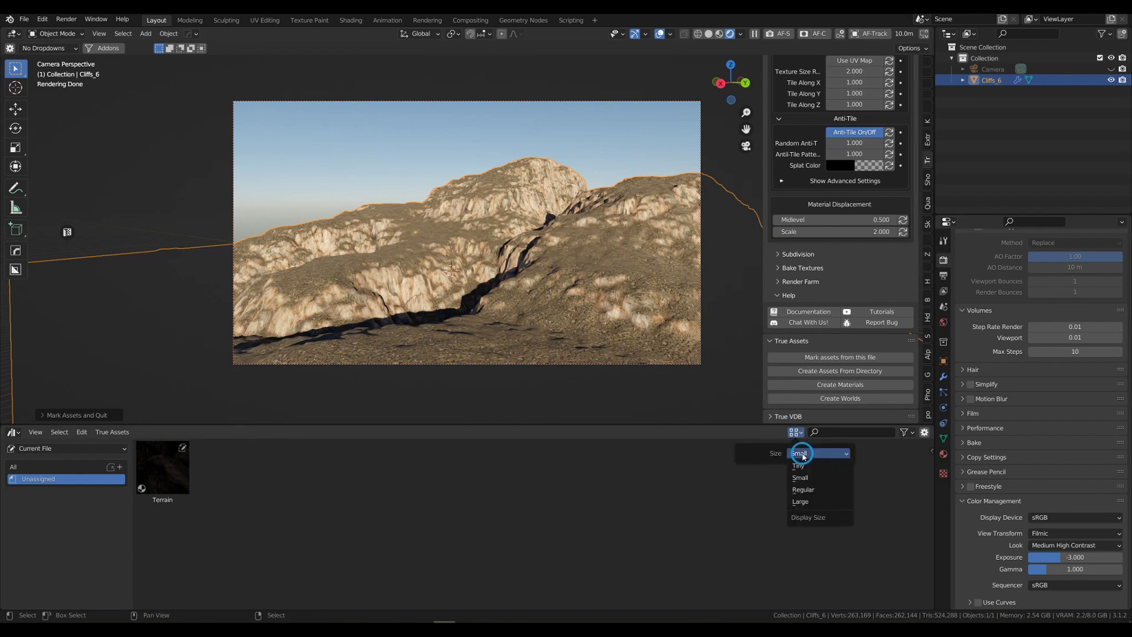
click(807, 504)
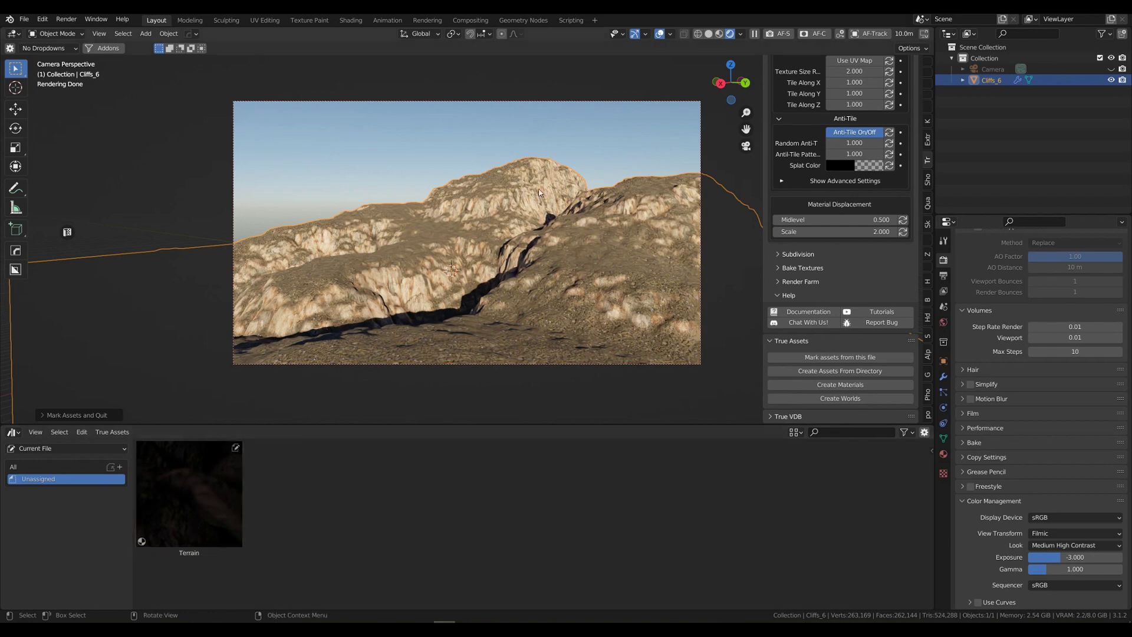
click(796, 433)
click(807, 453)
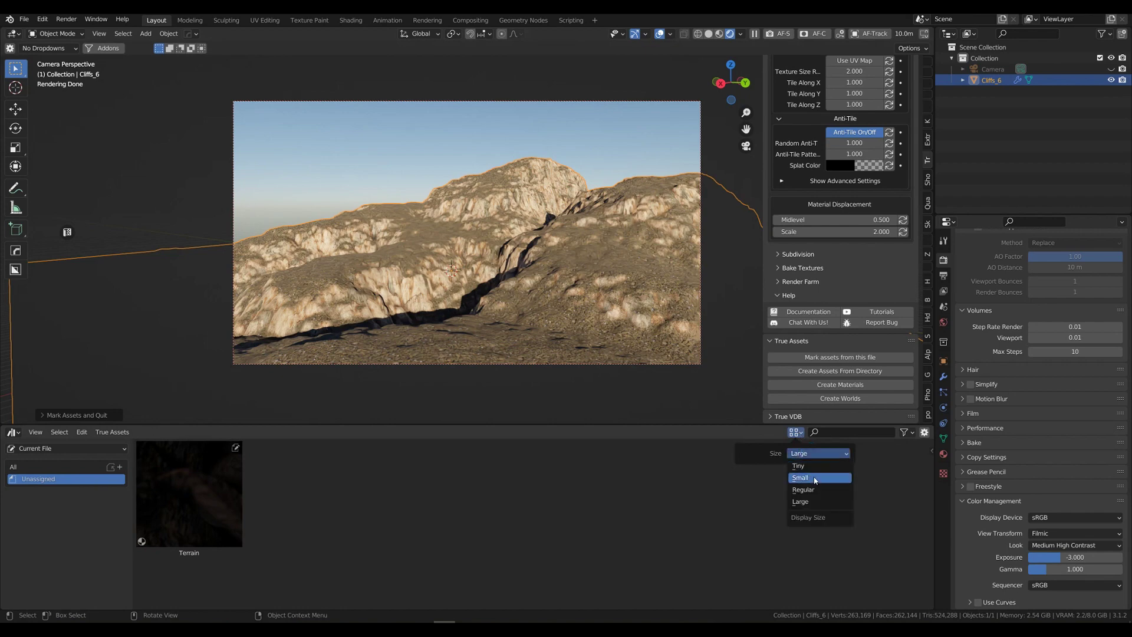
click(804, 489)
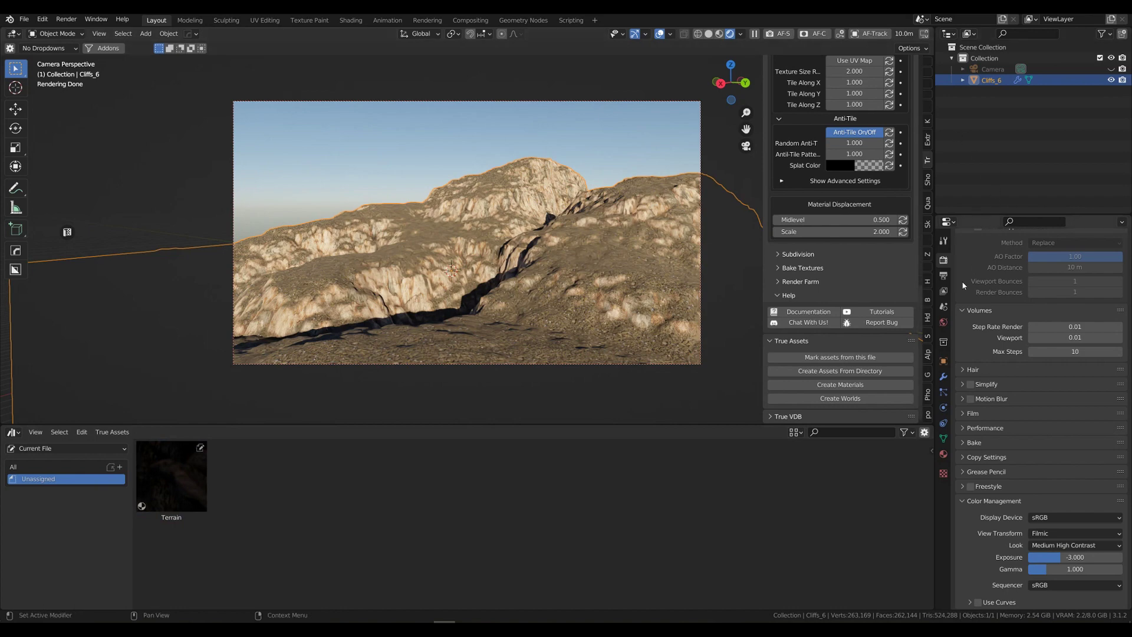
Set the render Max Samples to 100.
click(943, 276)
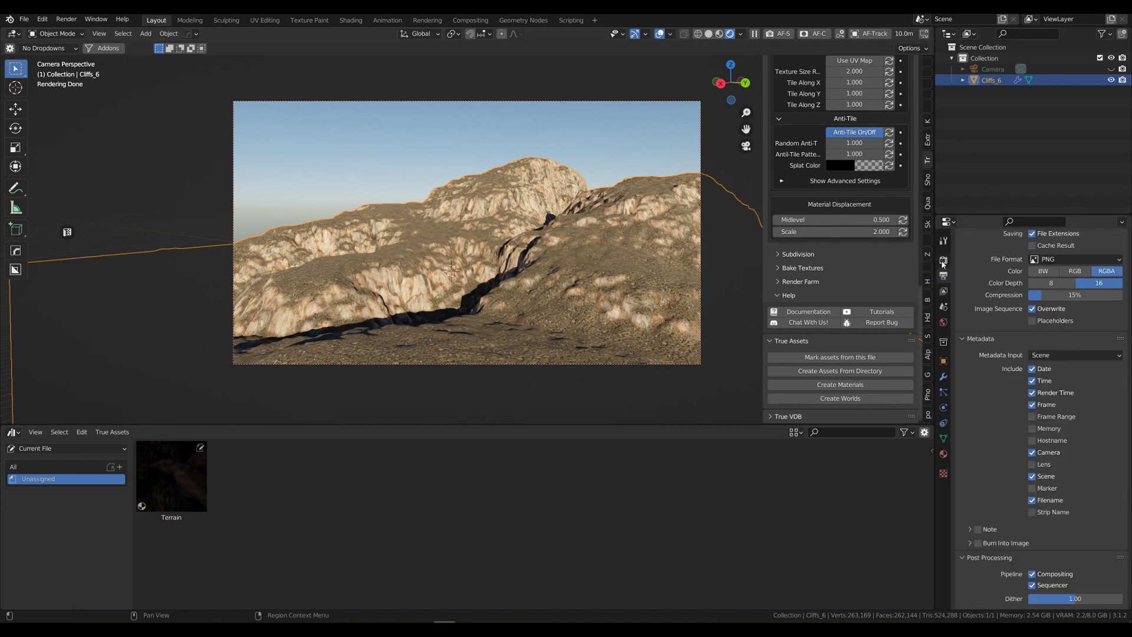
click(944, 260)
scroll(1080, 376, up, 8)
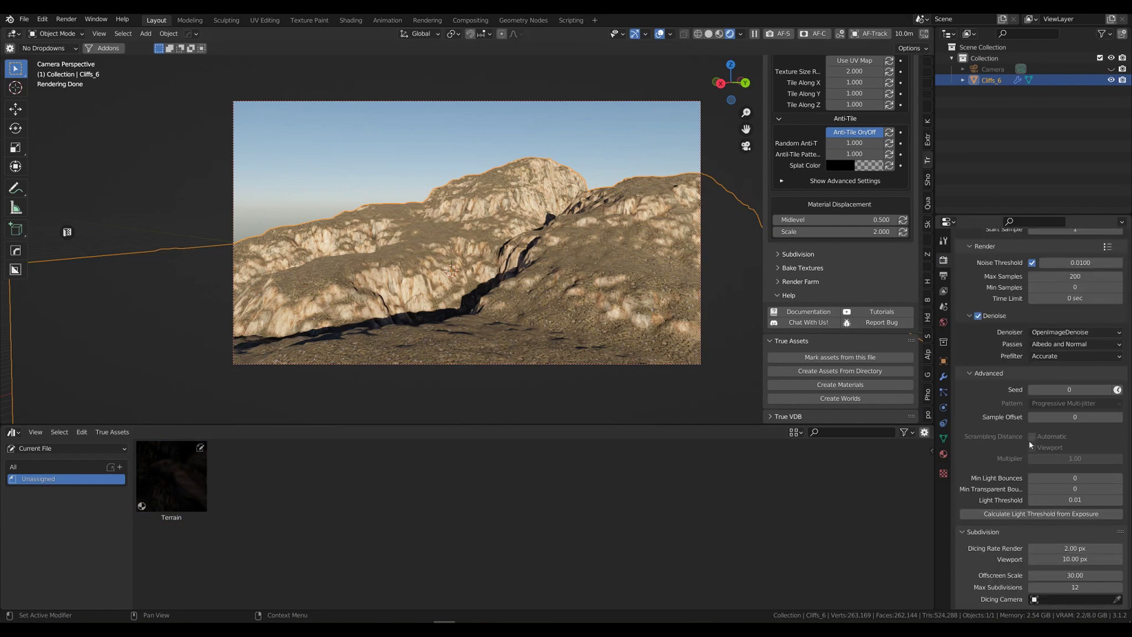
click(1079, 400)
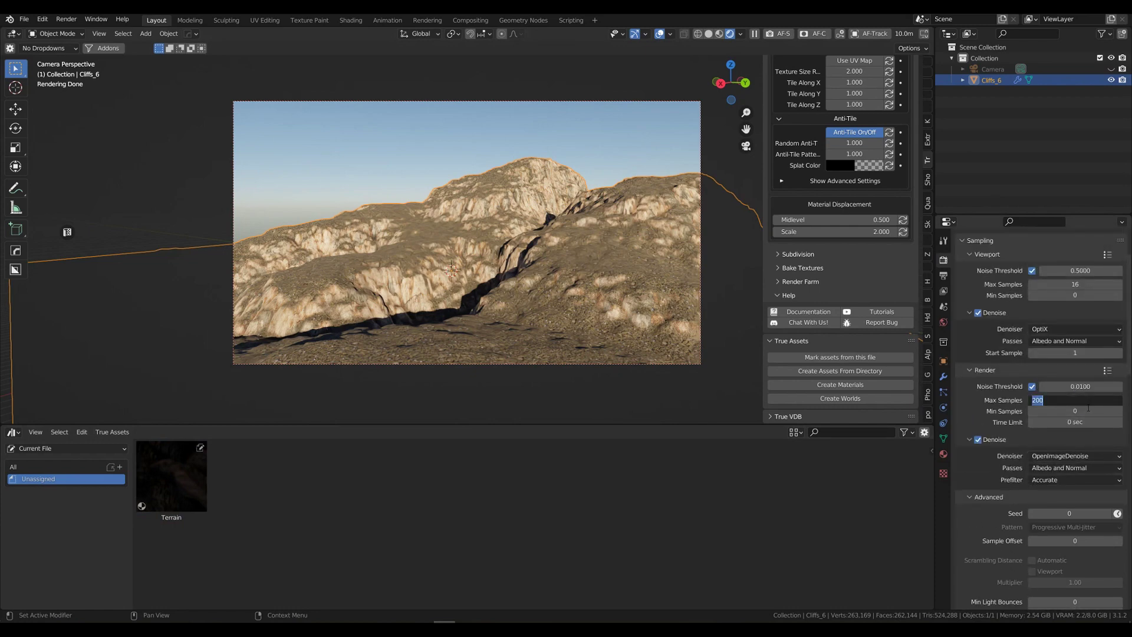
text(100)
key(Return)
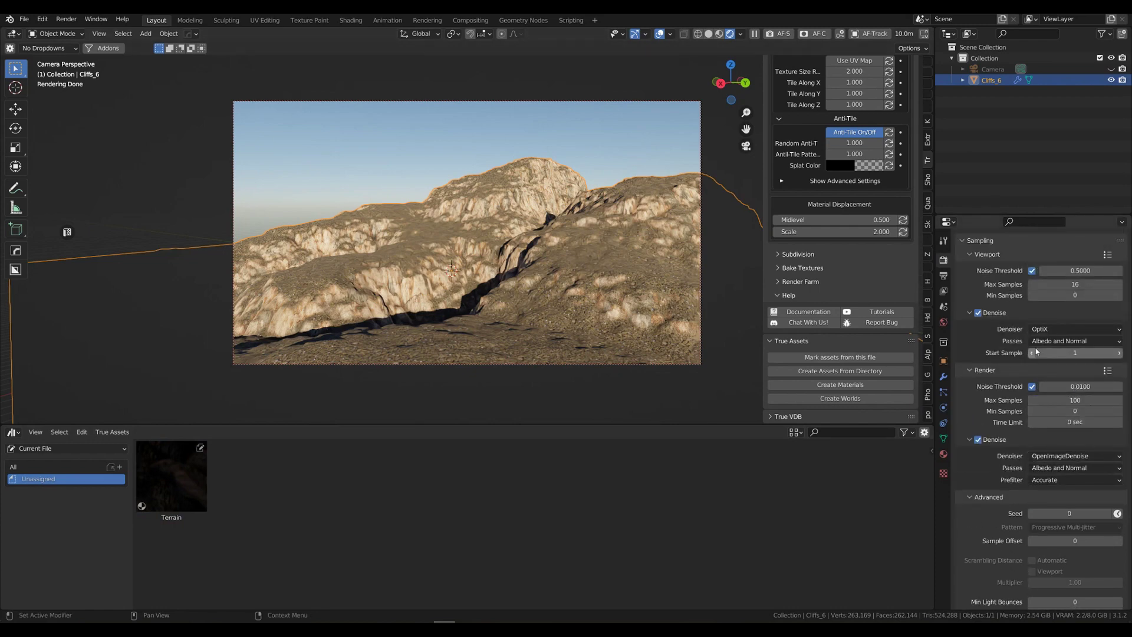
Set the output resolution scale to 10% and render the camera view with F12.
click(943, 275)
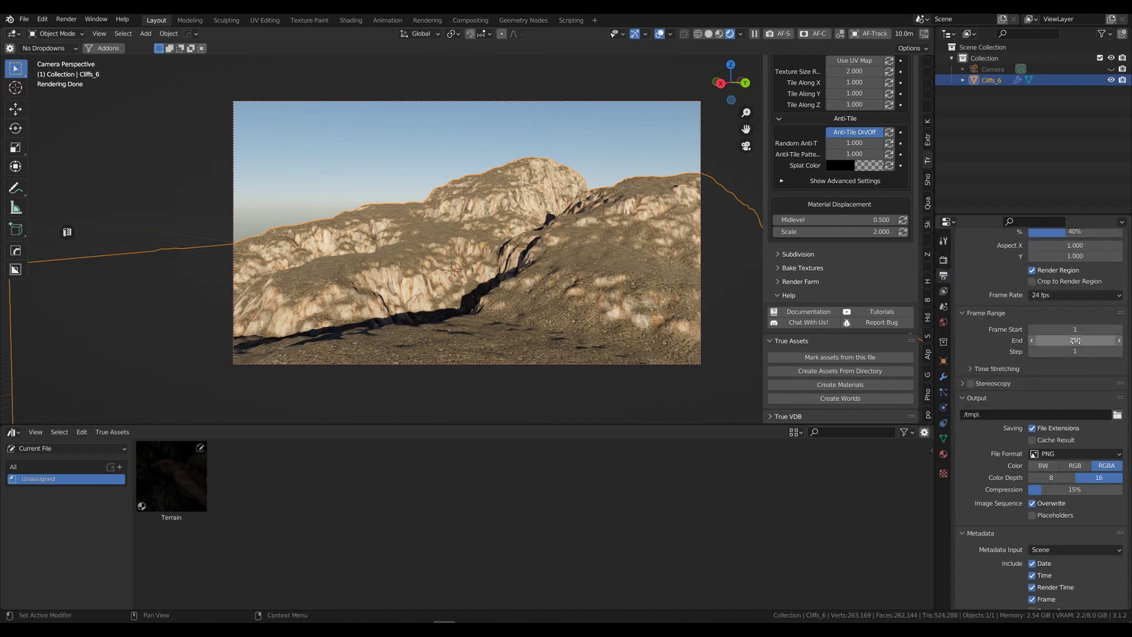
scroll(1078, 344, up, 3)
click(1083, 295)
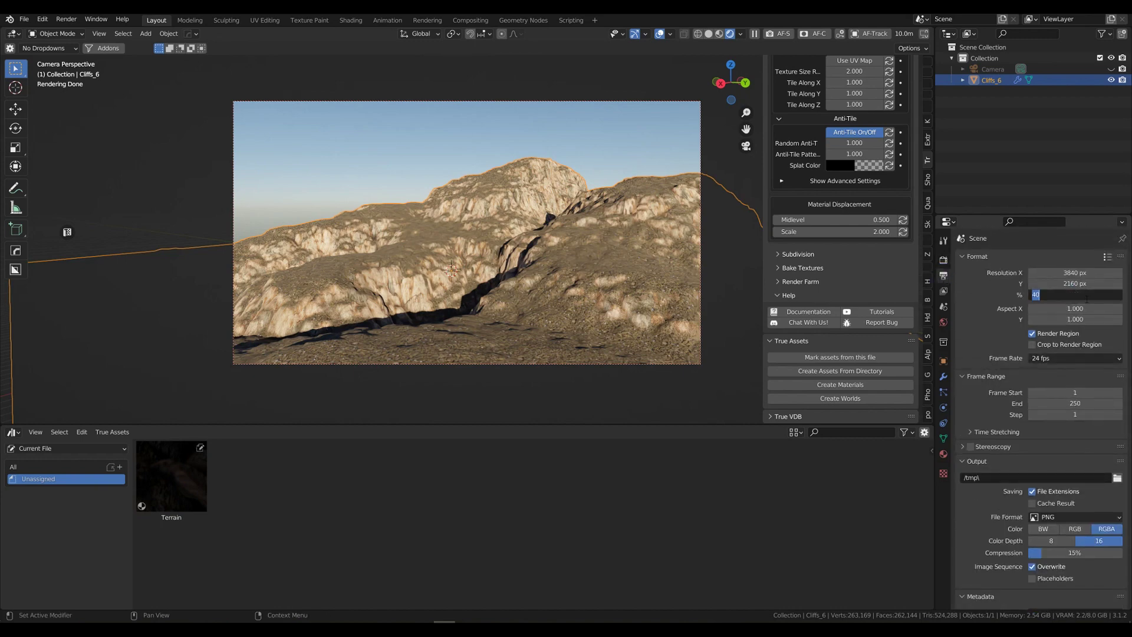
text(10)
key(Return)
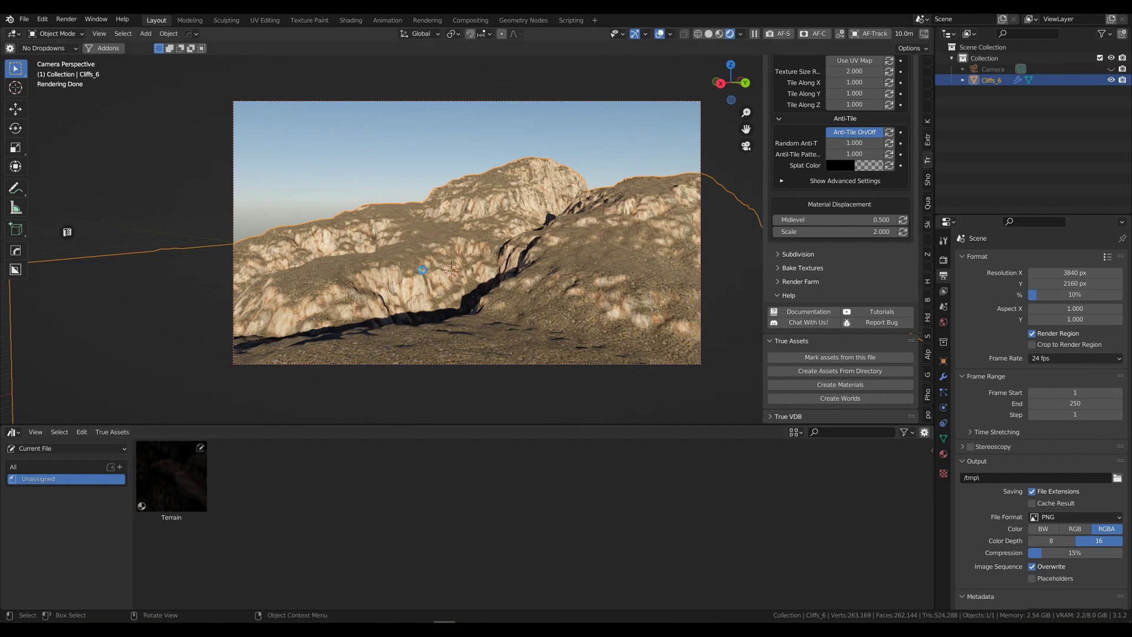
key(F12)
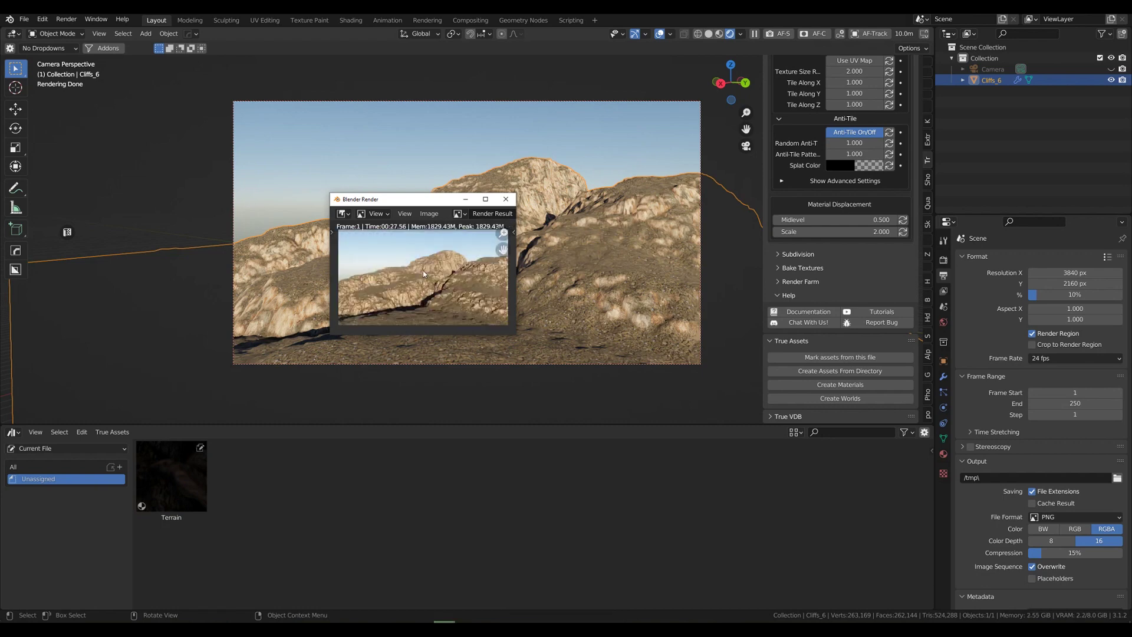
Enlarge the render result window and display the ViewLayer render instead of Composite.
click(486, 199)
click(1074, 20)
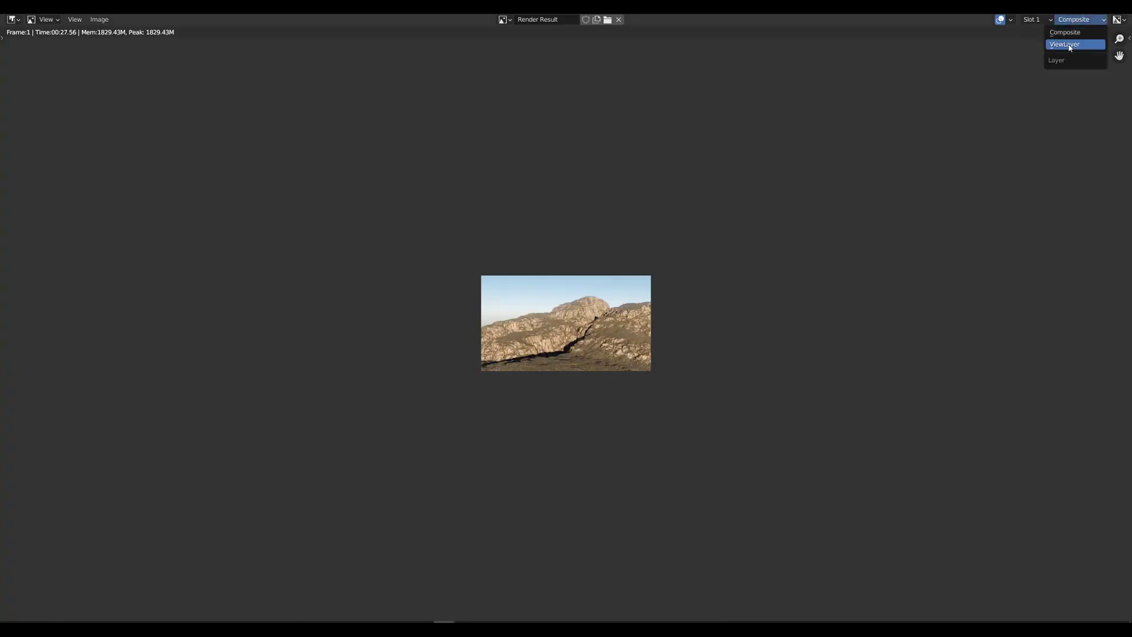
click(1070, 44)
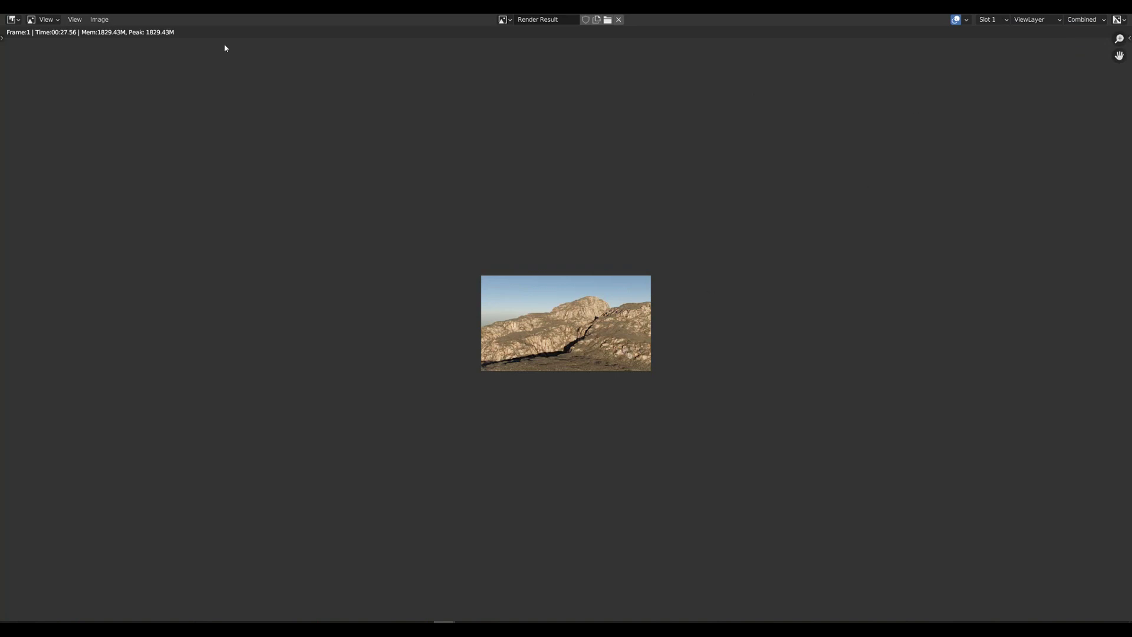
Save a copy of the render as TerrainIcon_06.png in Custom Mats and close the render view.
click(101, 19)
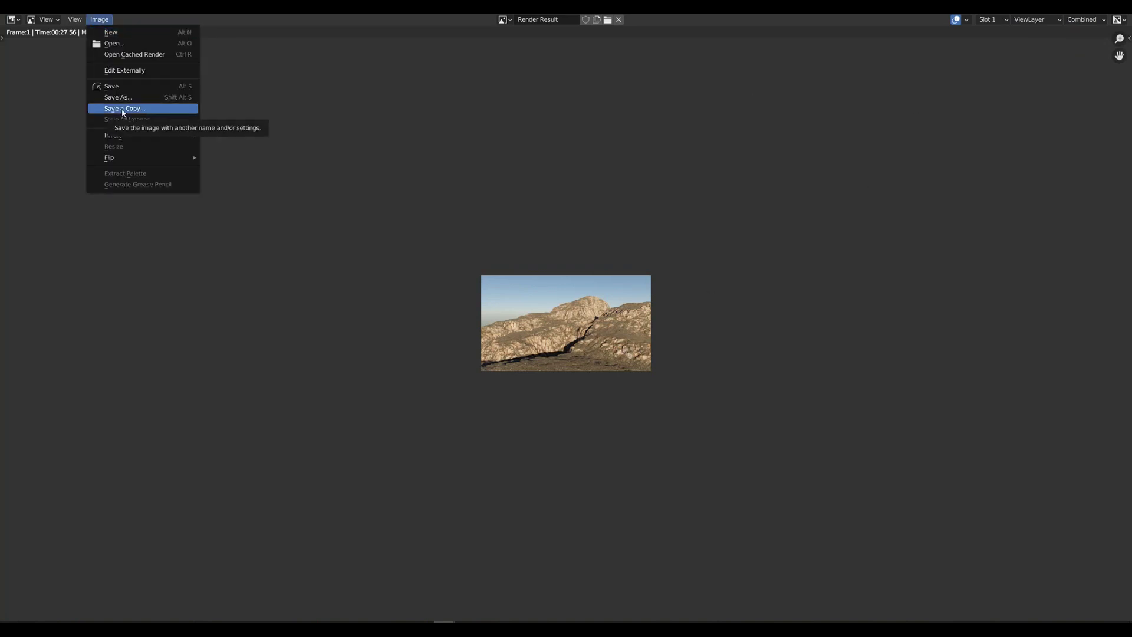
click(119, 100)
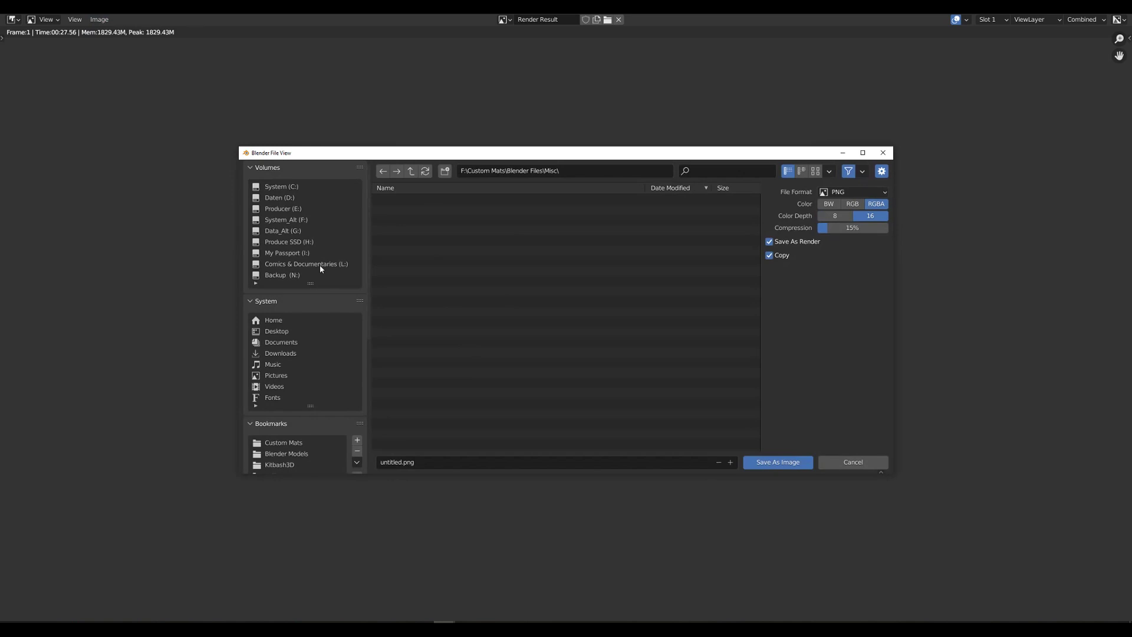
click(280, 443)
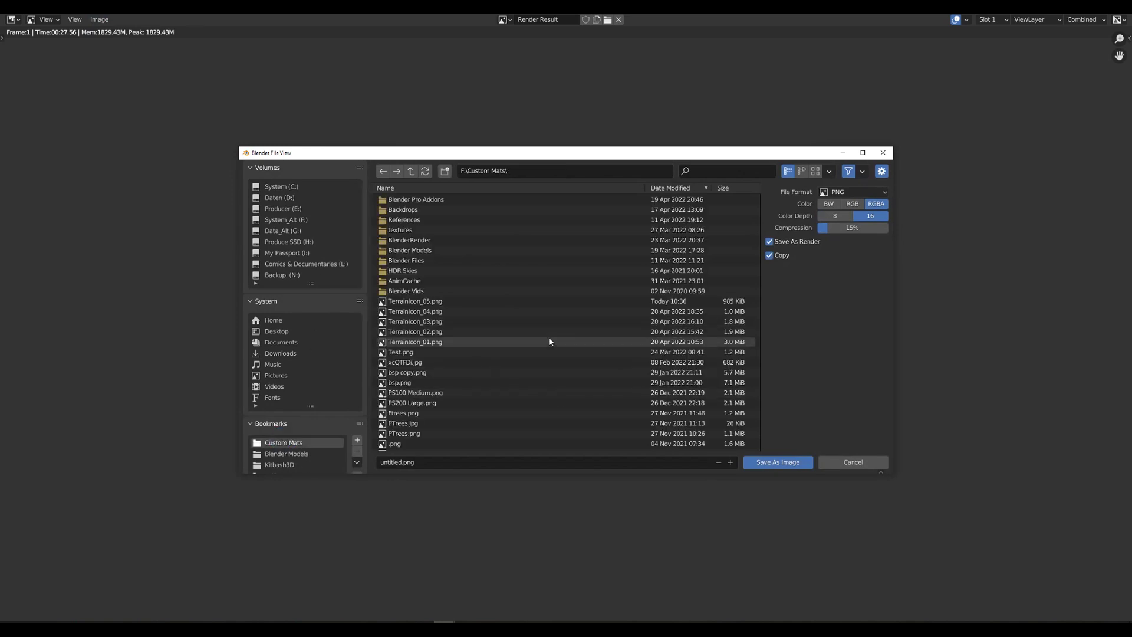
scroll(509, 362, down, 1)
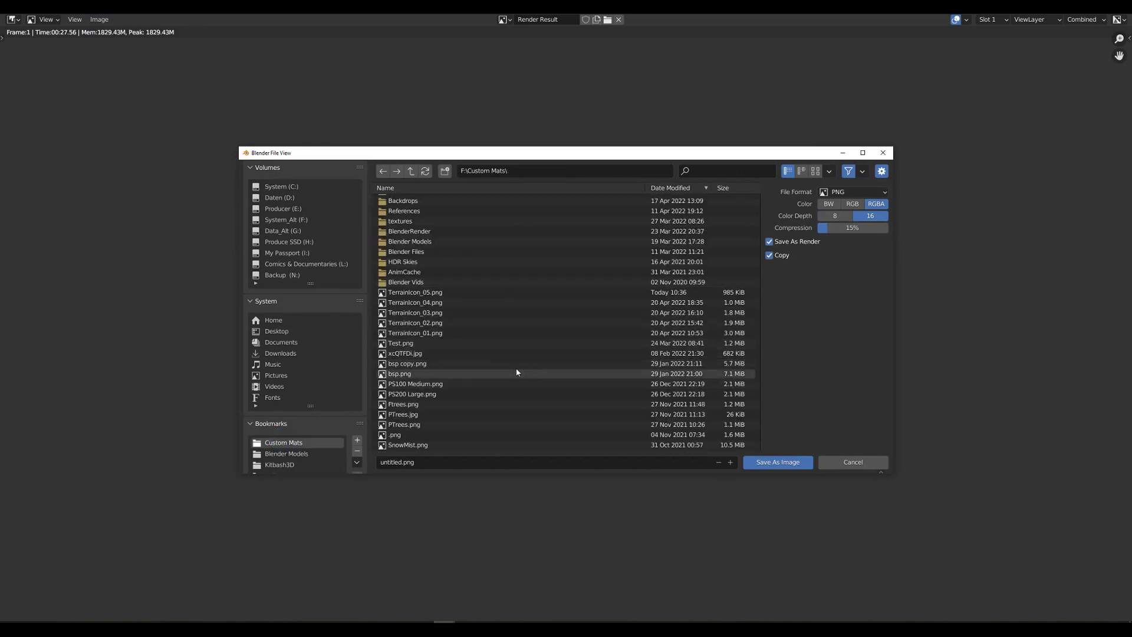
click(437, 292)
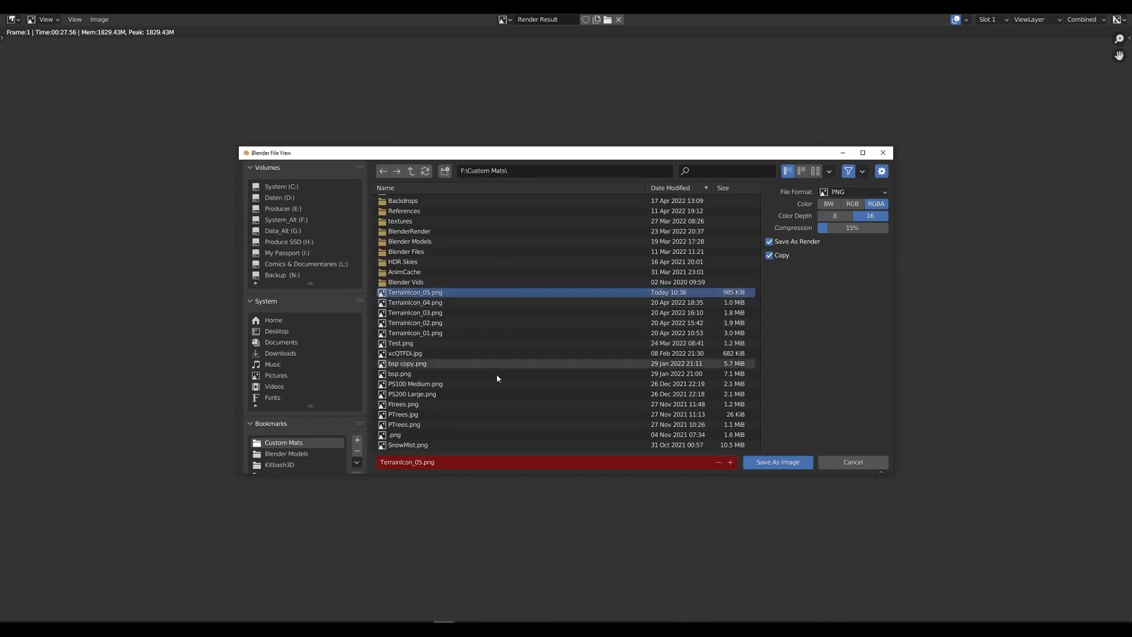
click(730, 462)
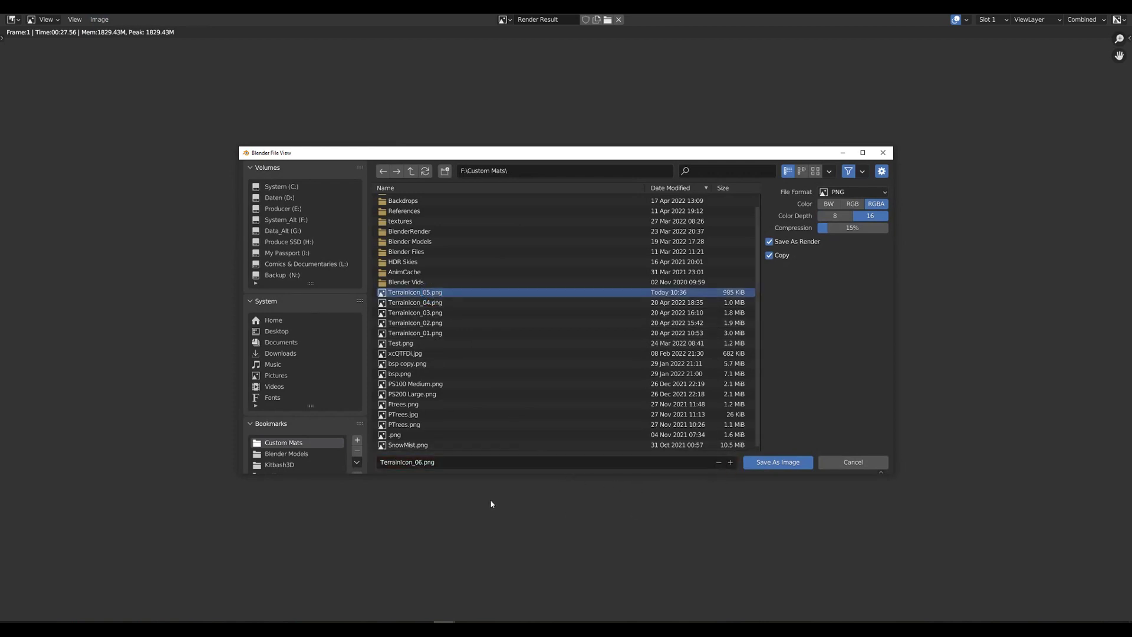
click(776, 463)
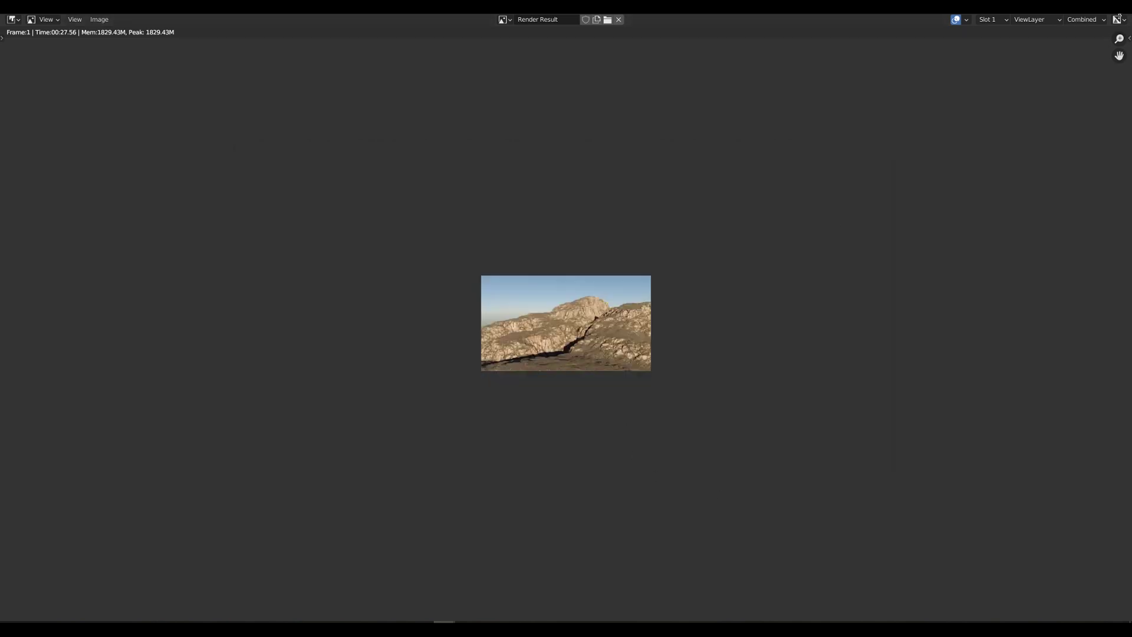
key(Escape)
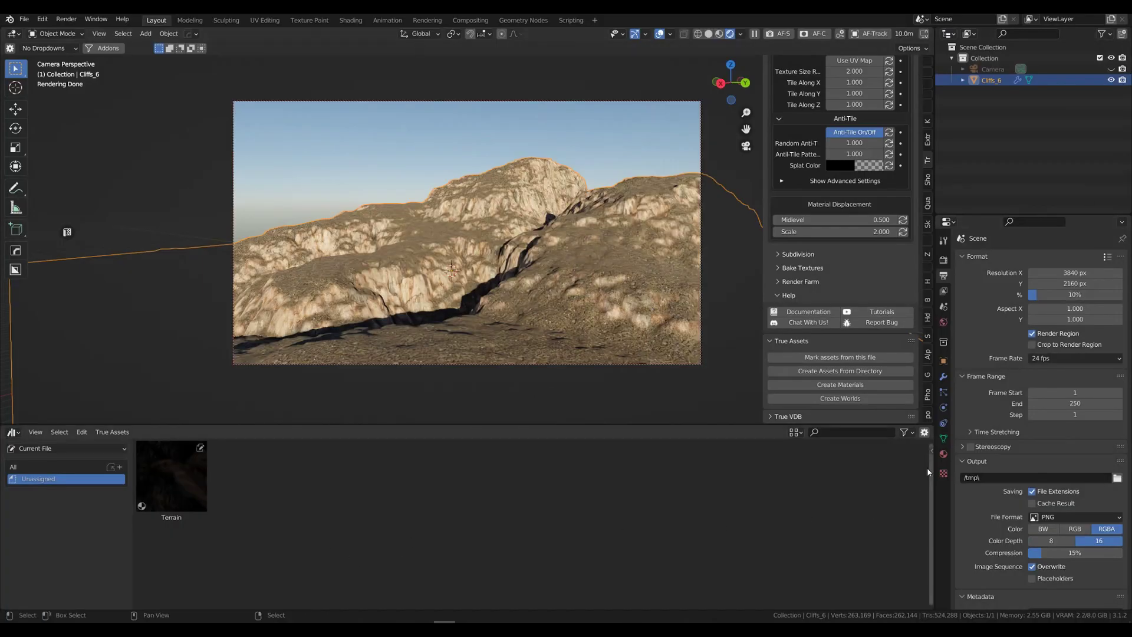
click(931, 449)
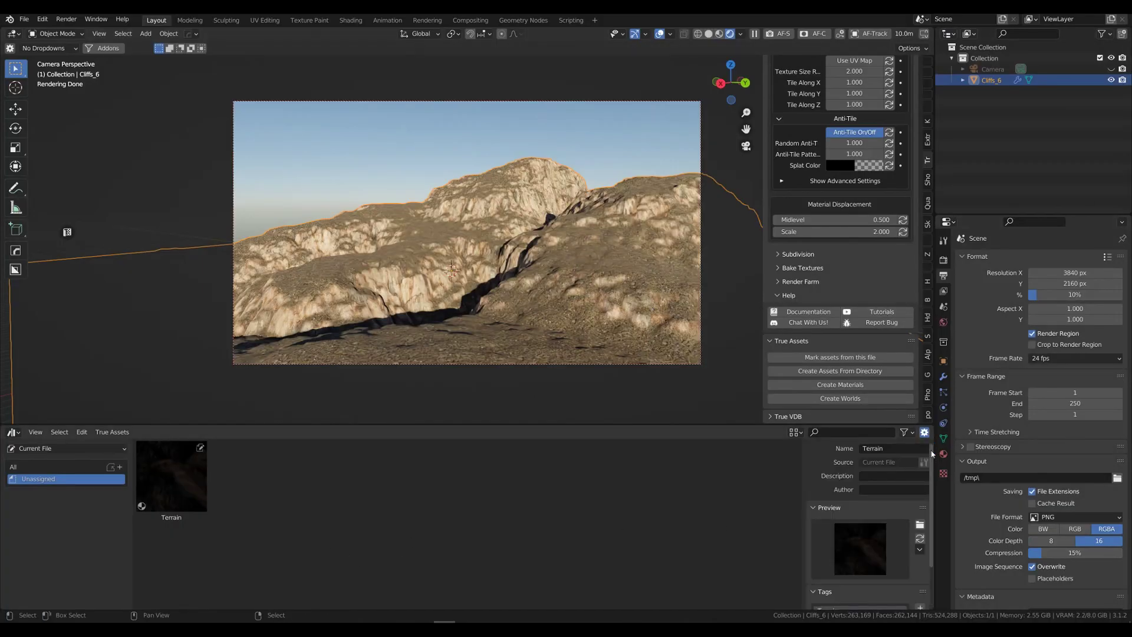
Load TerrainIcon_06.png from Custom Mats as the Terrain asset's custom preview.
click(920, 538)
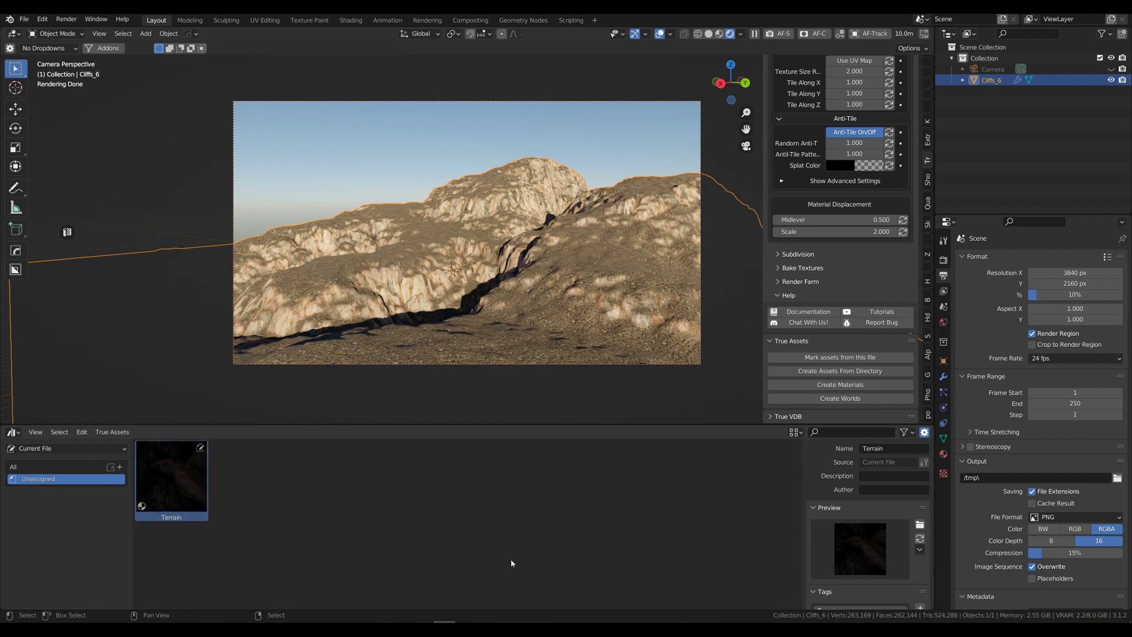
click(920, 525)
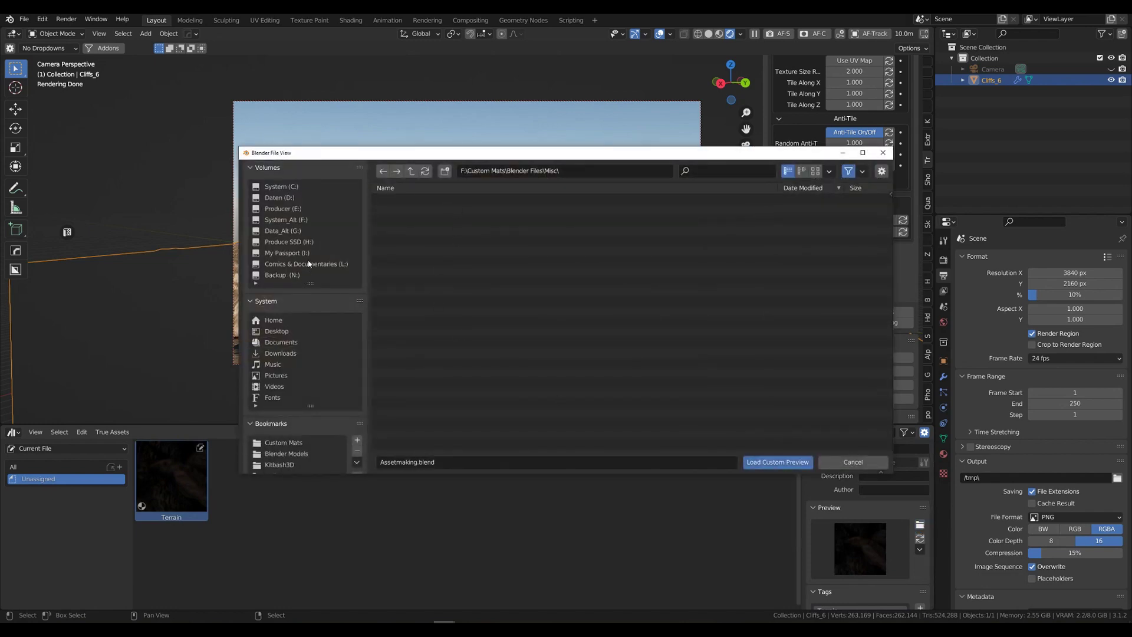
click(286, 443)
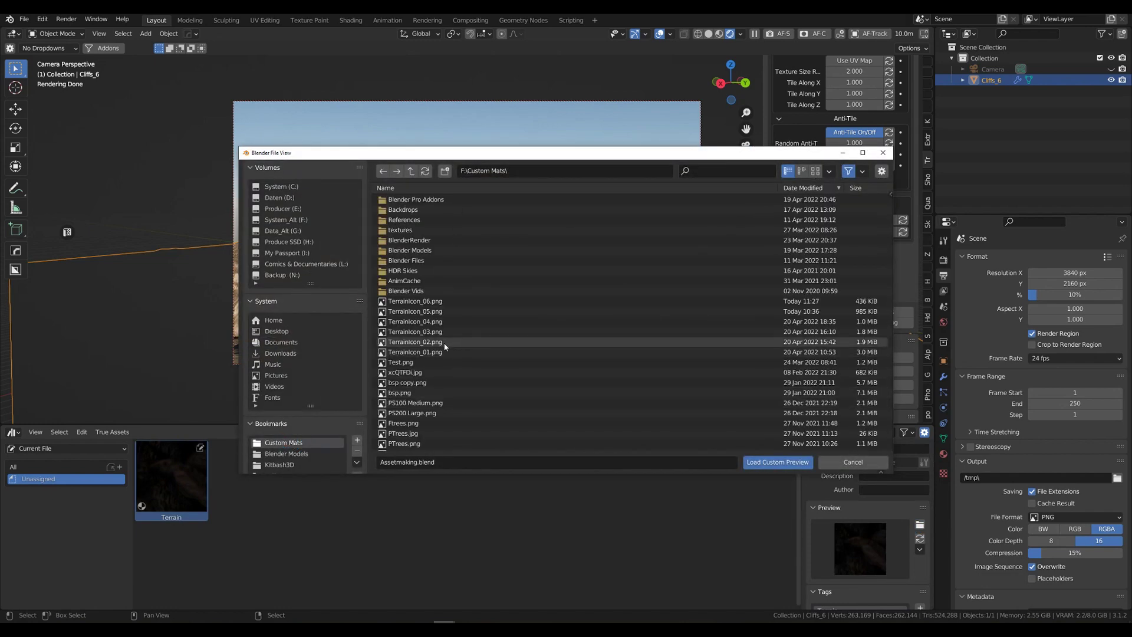
click(435, 303)
click(777, 461)
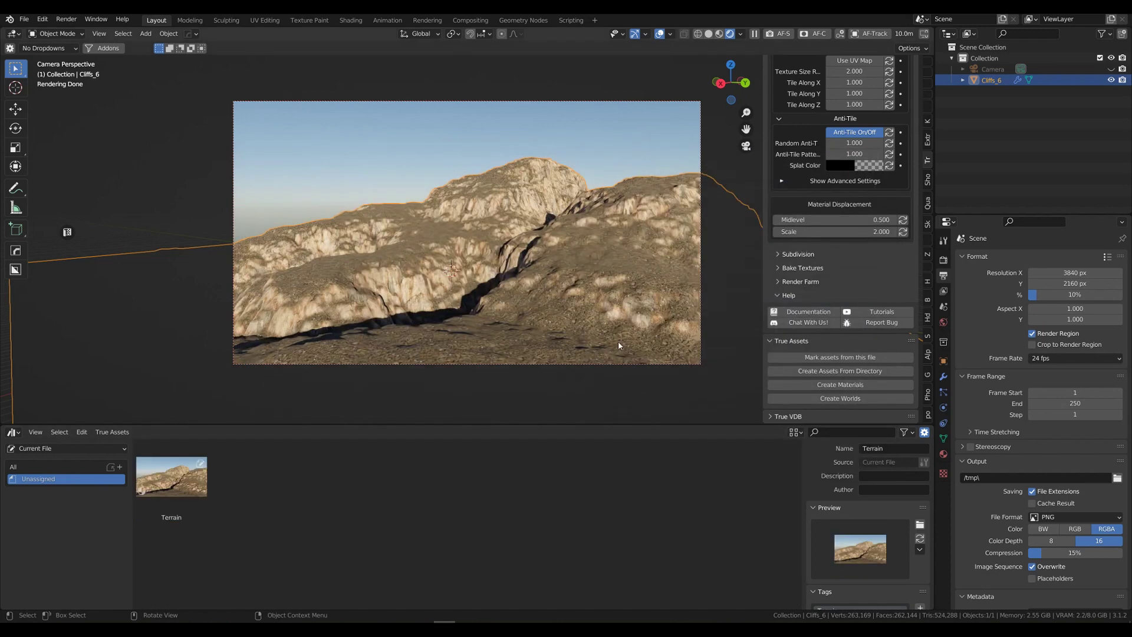
click(52, 448)
Switch to the True-Assets (Materials) library, select Terrain, and open its source blend file.
click(76, 288)
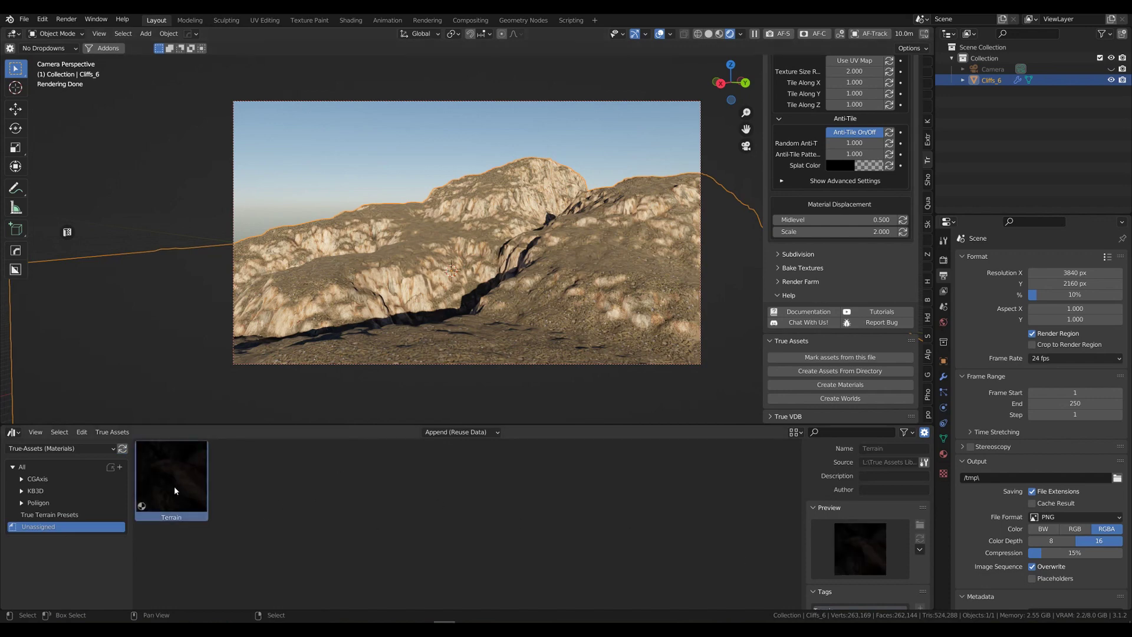
click(919, 525)
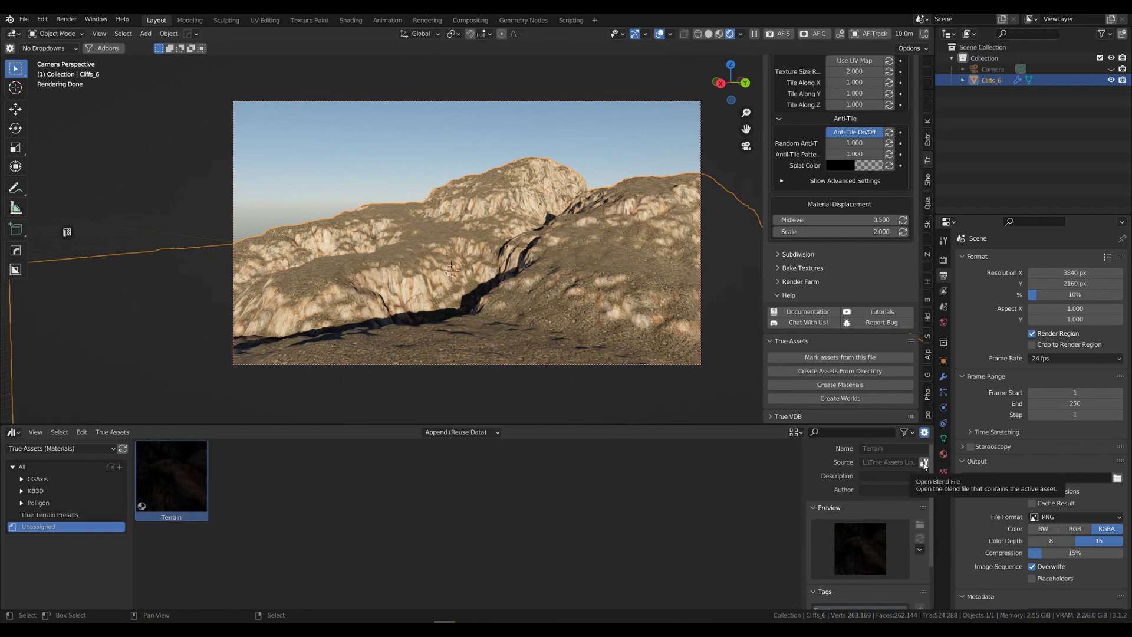
click(924, 463)
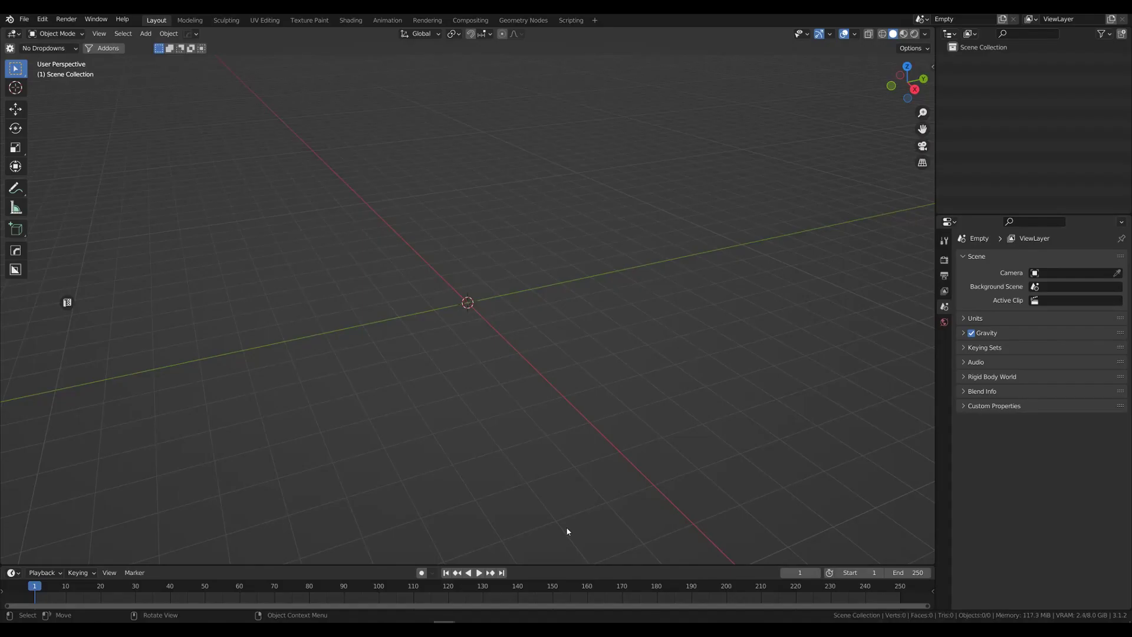
Turn the bottom area into an enlarged asset browser.
click(12, 573)
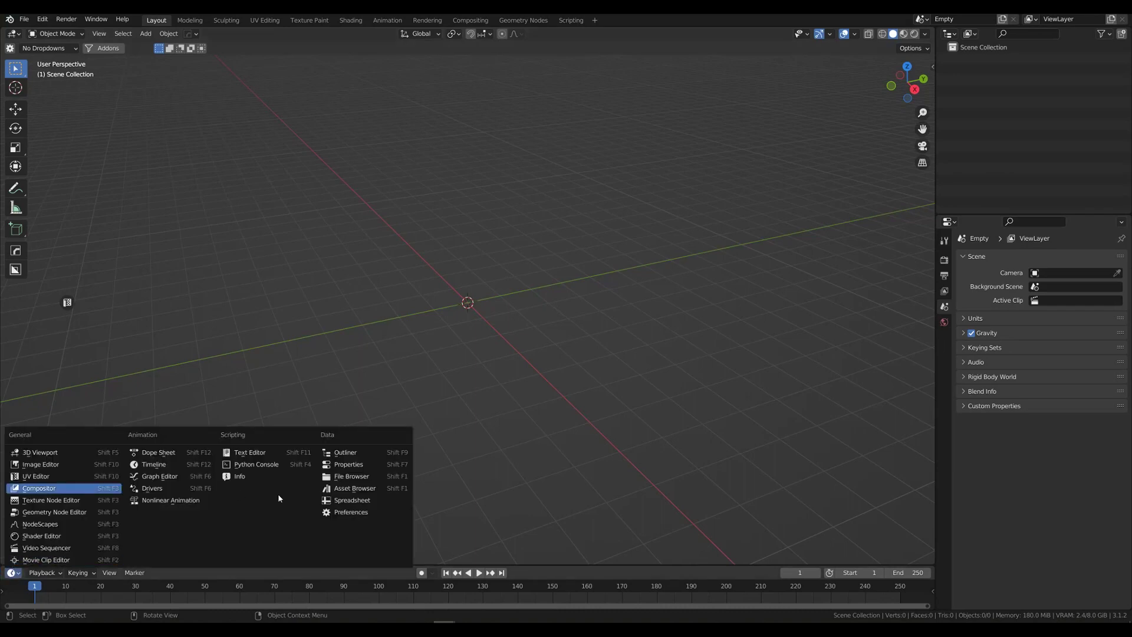
click(337, 490)
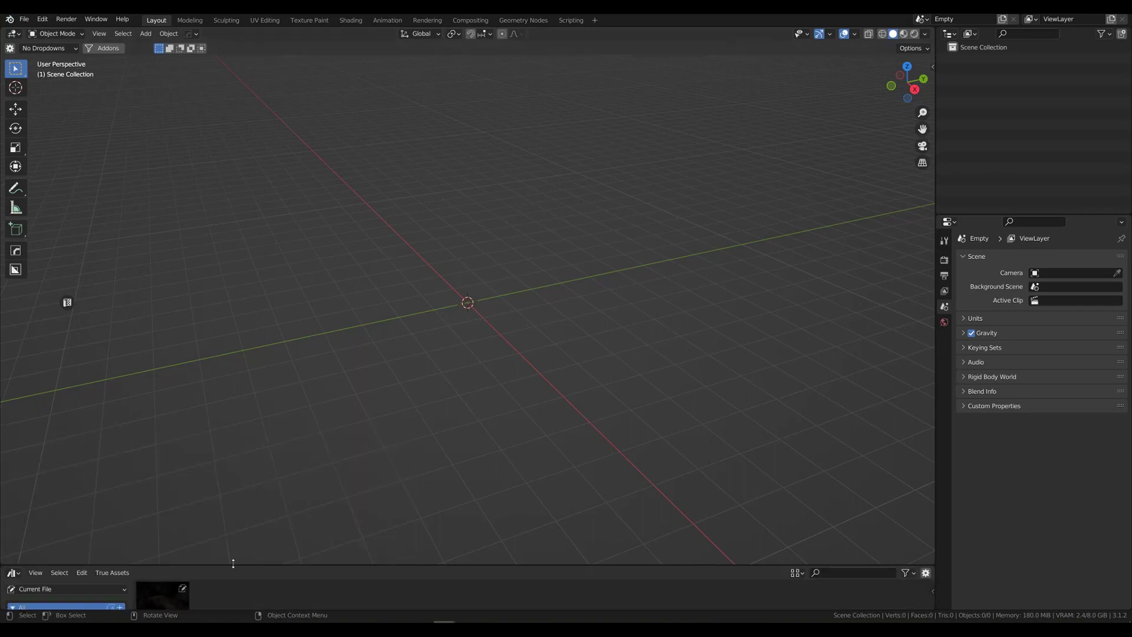
drag(235, 563, 298, 373)
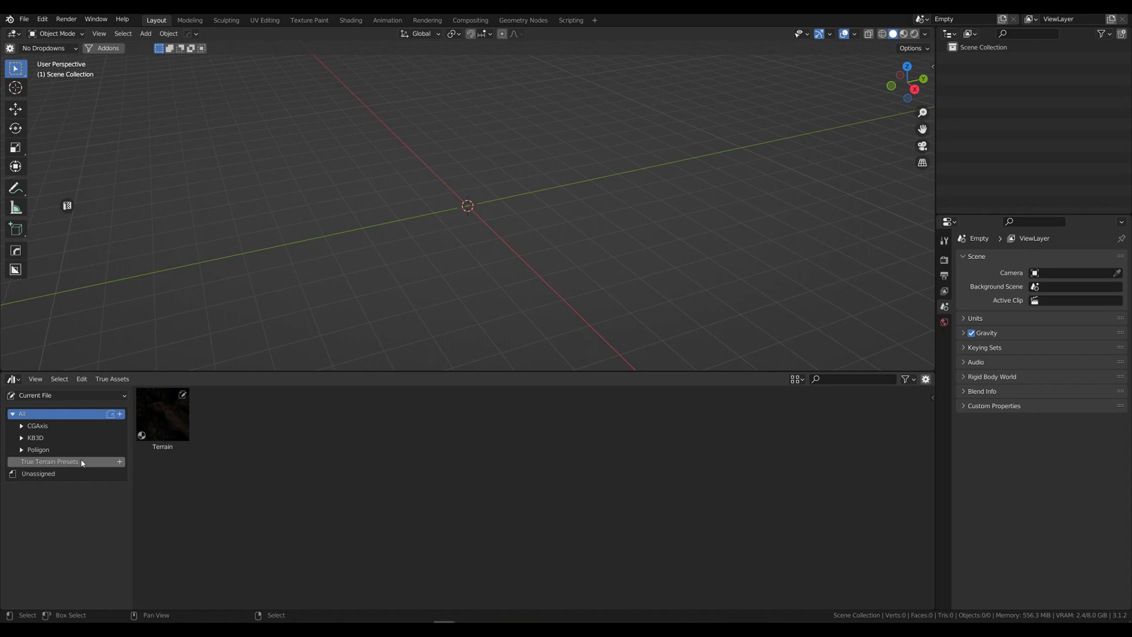
In Unassigned, give Terrain the TerrainIcon_06.png preview from Custom Mats and save Assetmaking.blend.
click(88, 474)
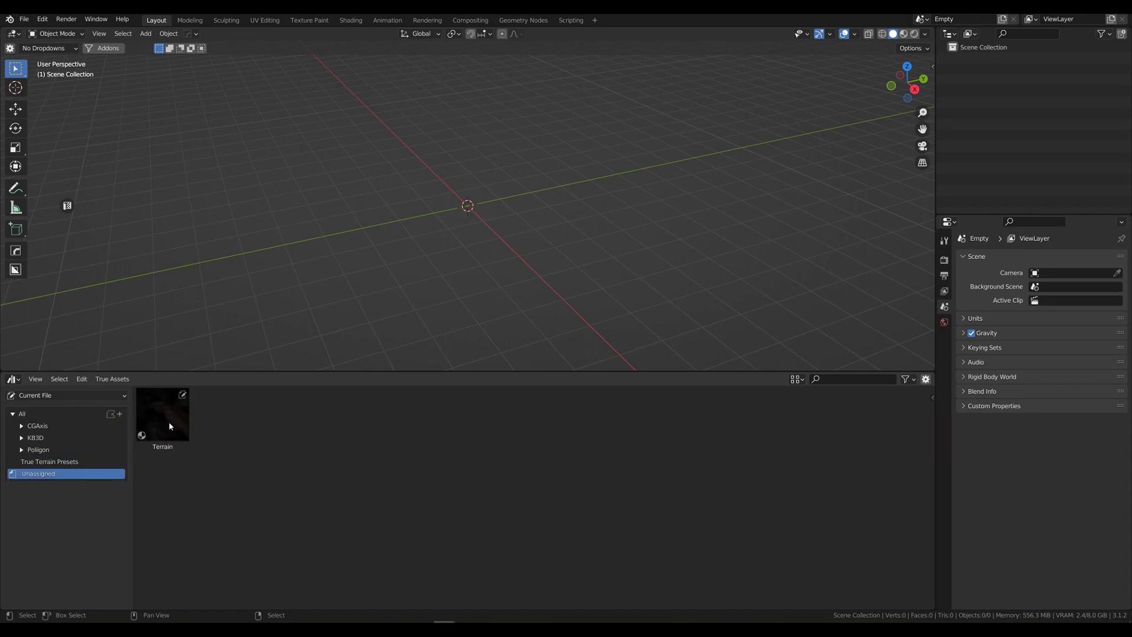
click(932, 397)
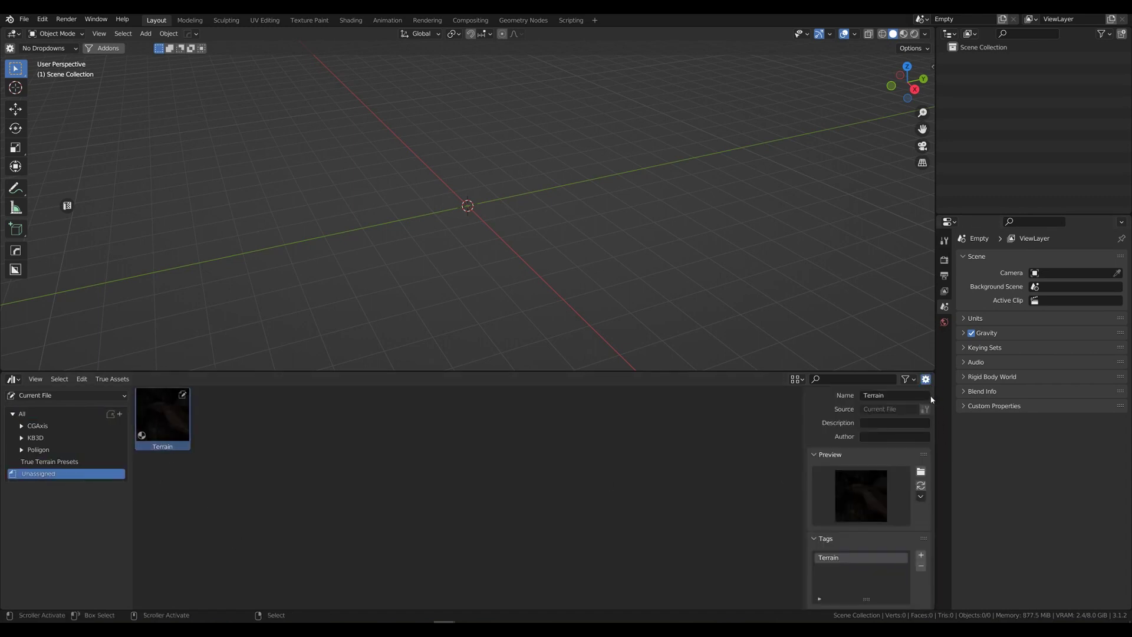
click(919, 474)
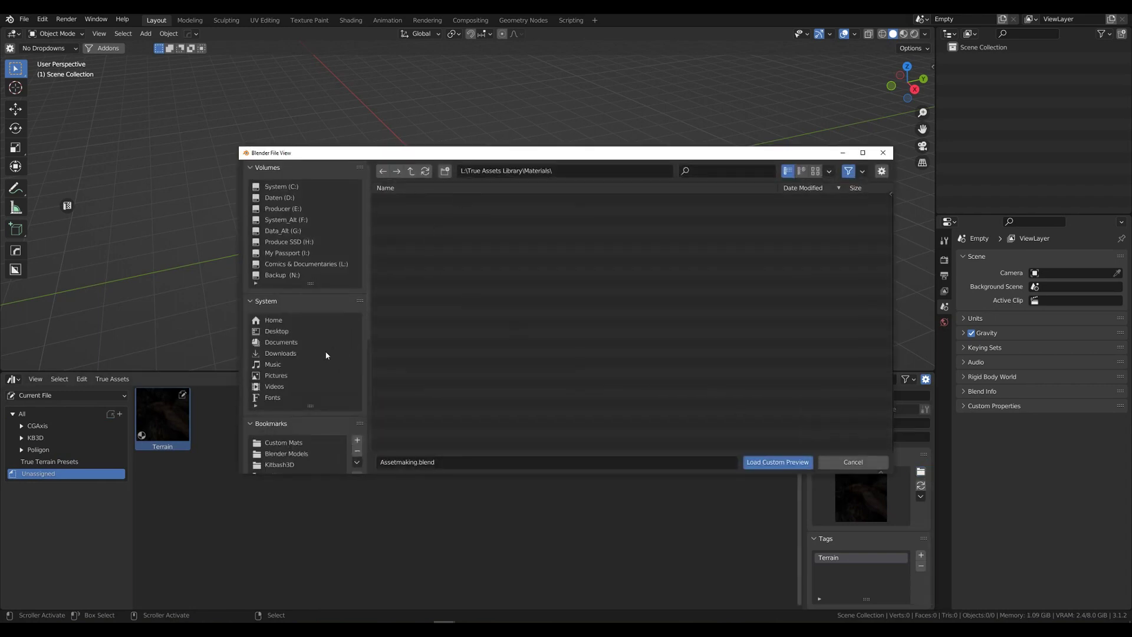
click(282, 442)
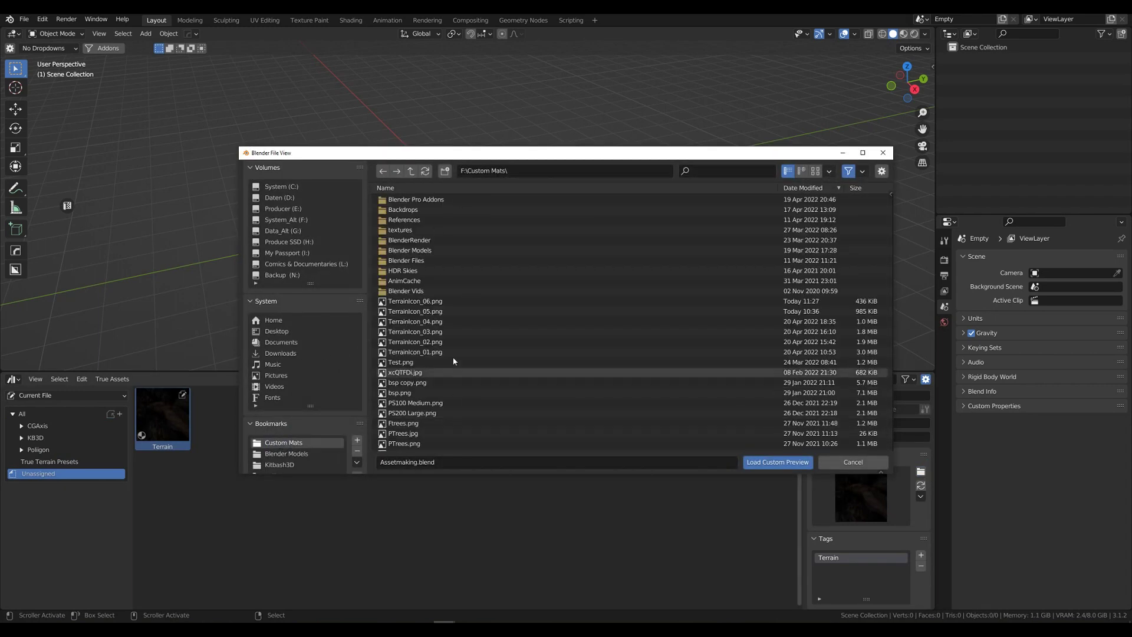
click(439, 300)
click(774, 462)
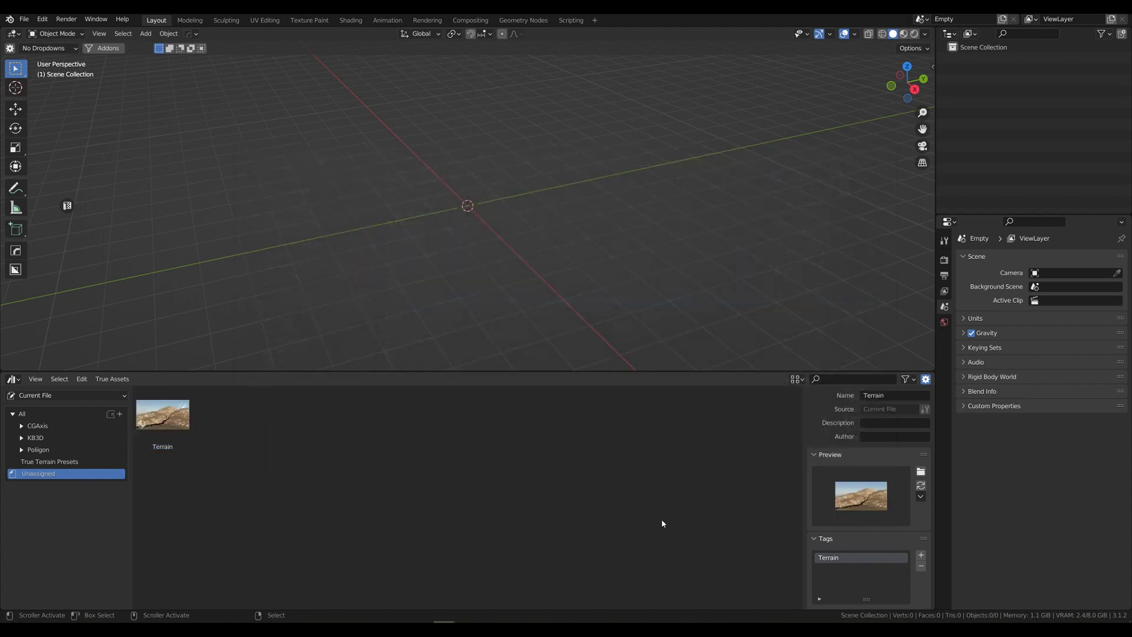
click(24, 19)
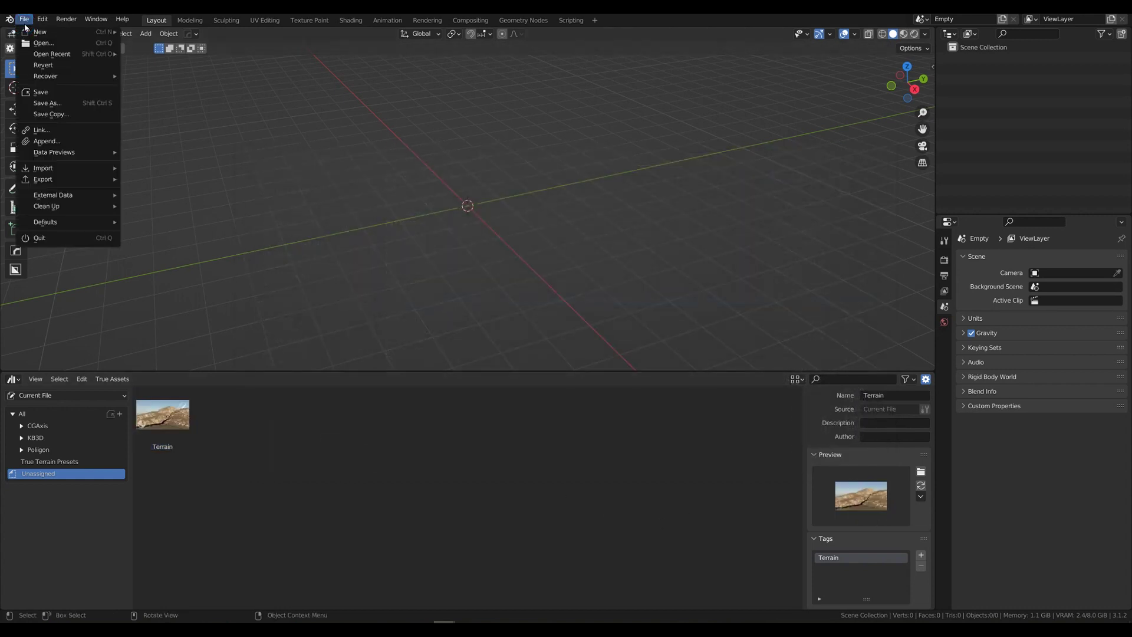
click(54, 93)
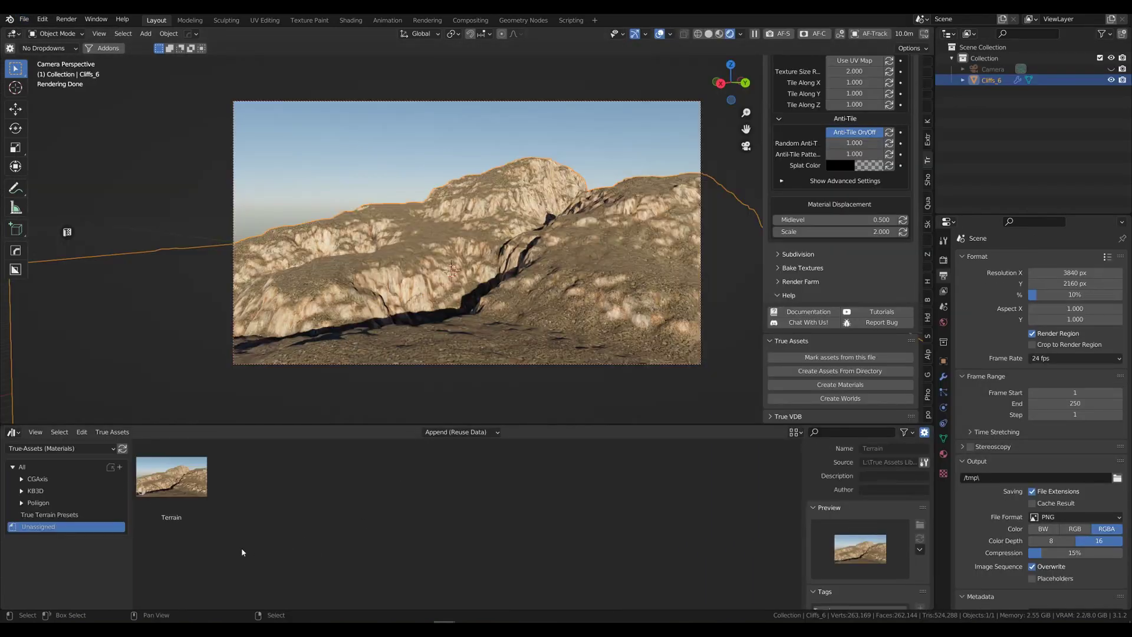
Check True Terrain Presets and Unassigned, select the Terrain asset, and begin deleting Cliffs_6 with X.
click(89, 515)
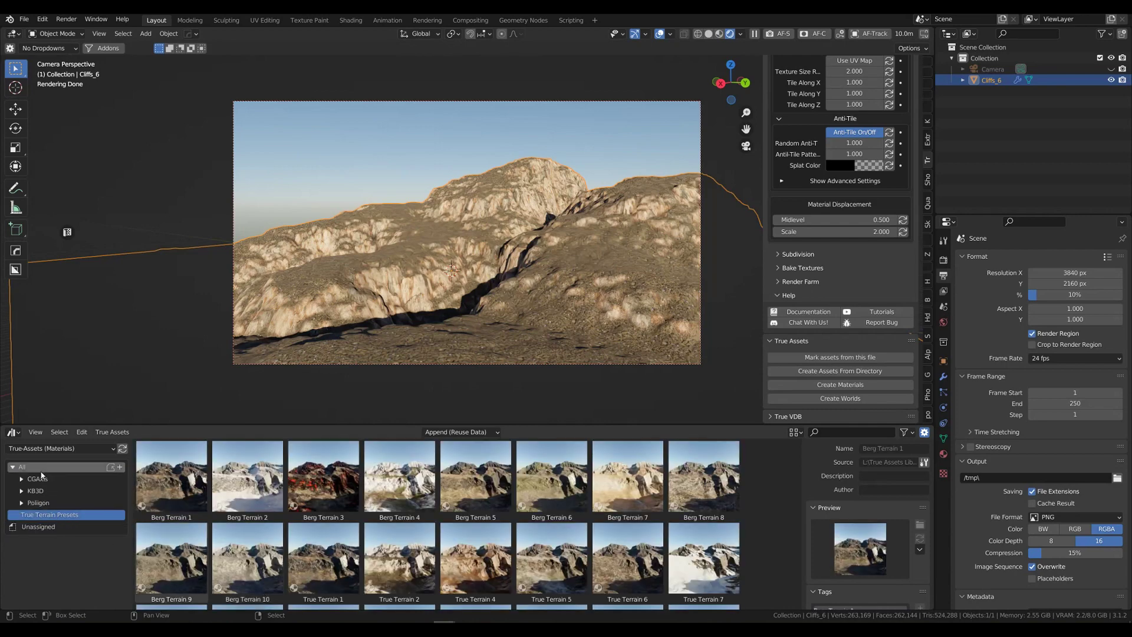
click(88, 526)
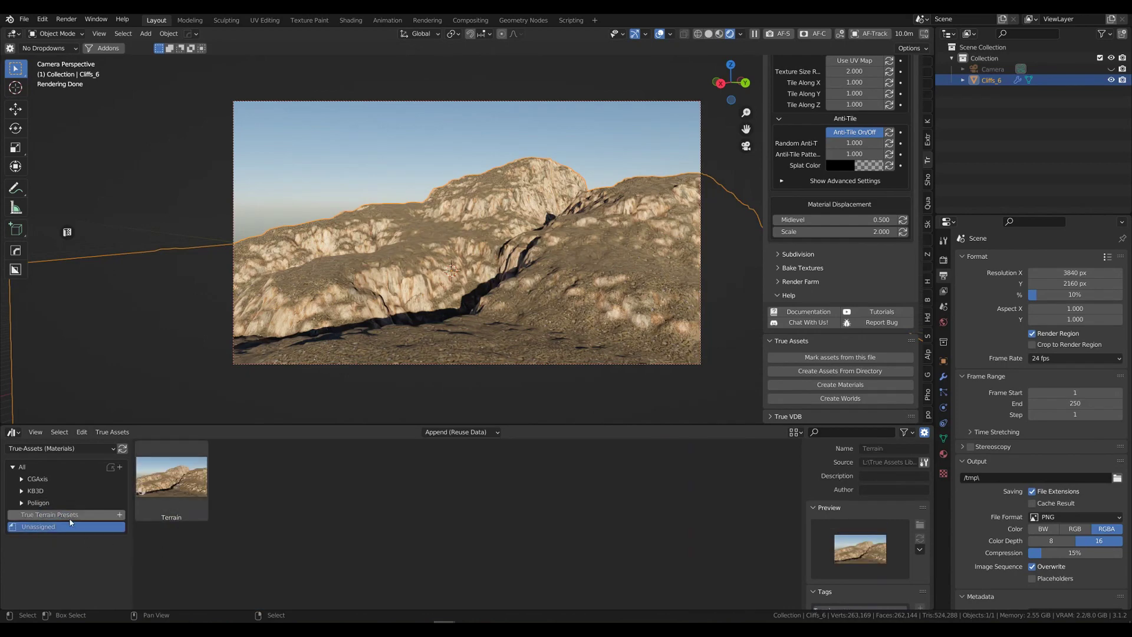
click(178, 493)
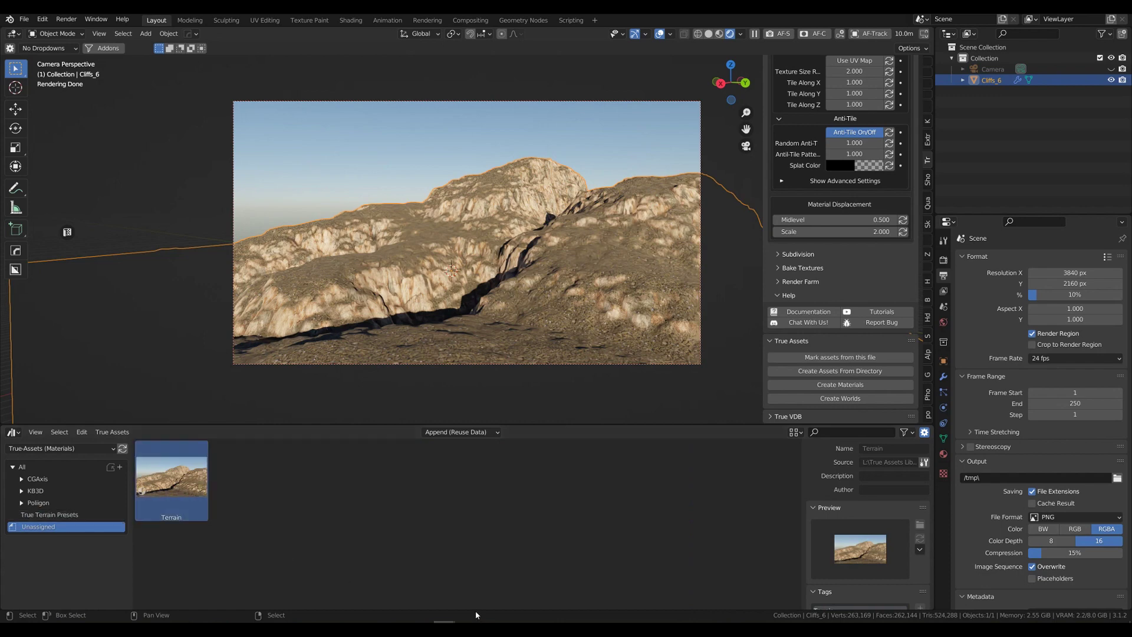
key(x)
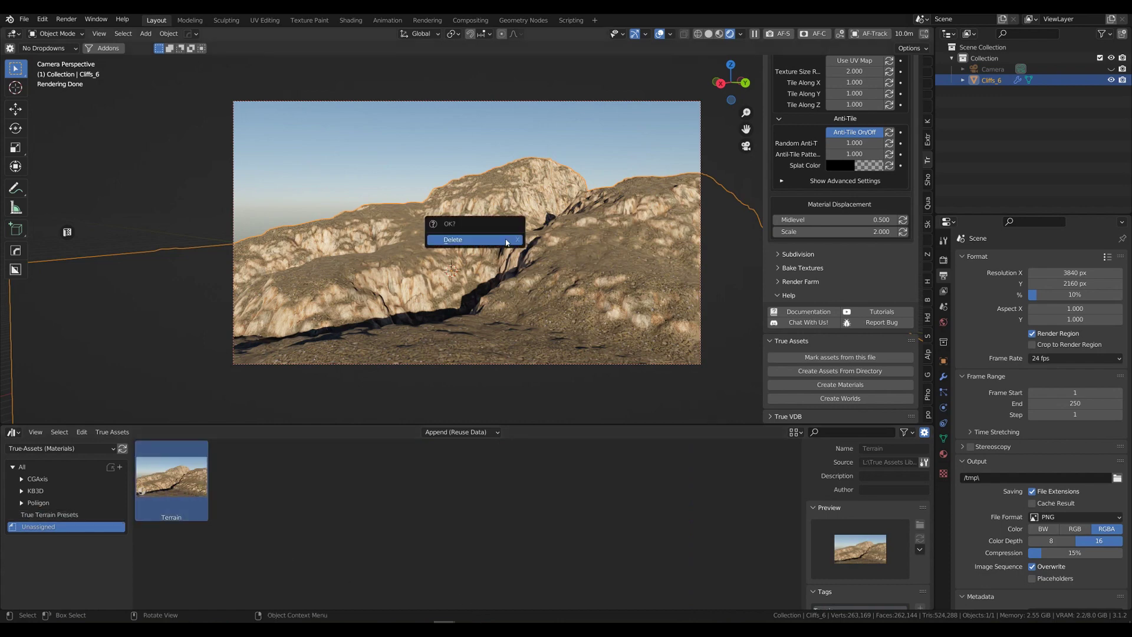
Delete Cliffs_6 and drag Canyon Ridge from the Bergmir Heightmaps library to the scene centre.
click(506, 239)
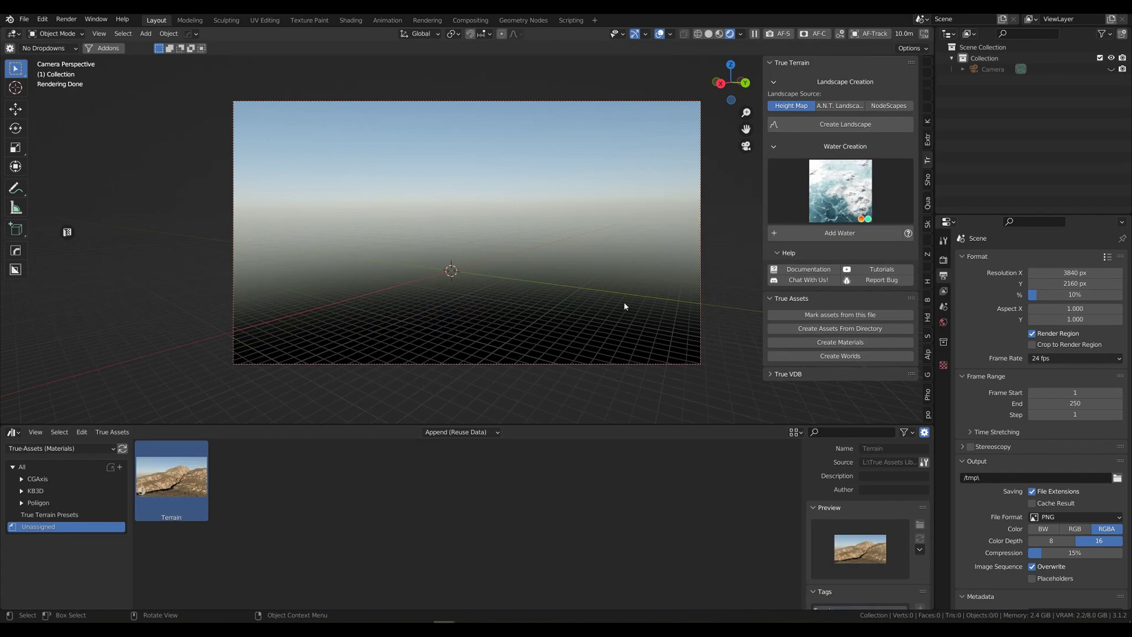
click(42, 449)
click(40, 417)
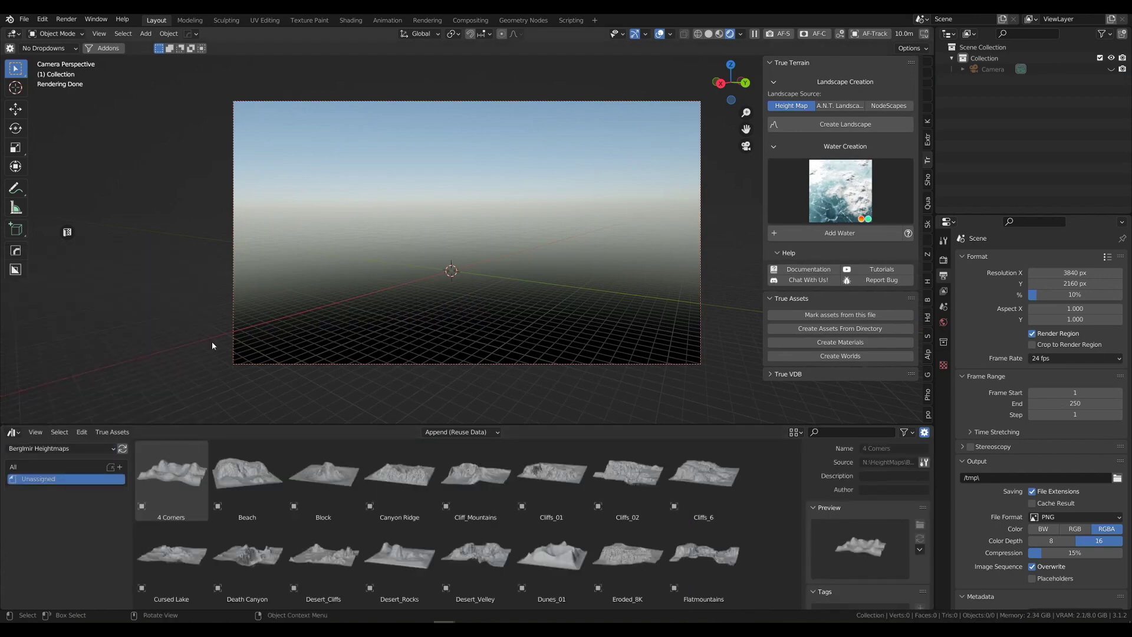
drag(395, 468, 452, 272)
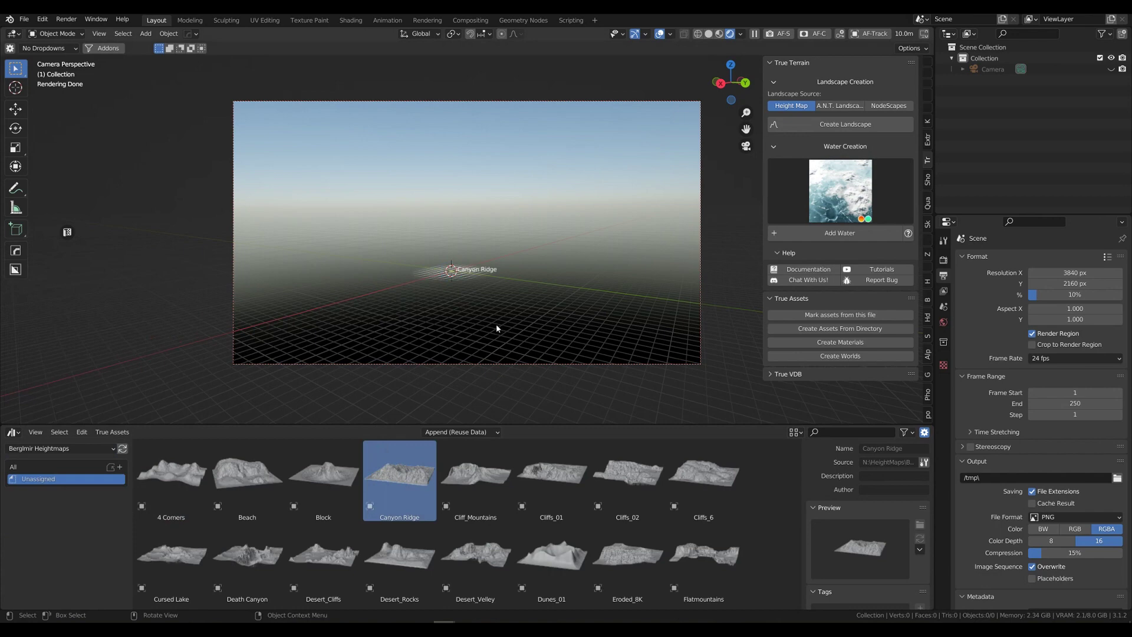
Scale the Canyon Ridge terrain by 2 and apply its scale.
key(s)
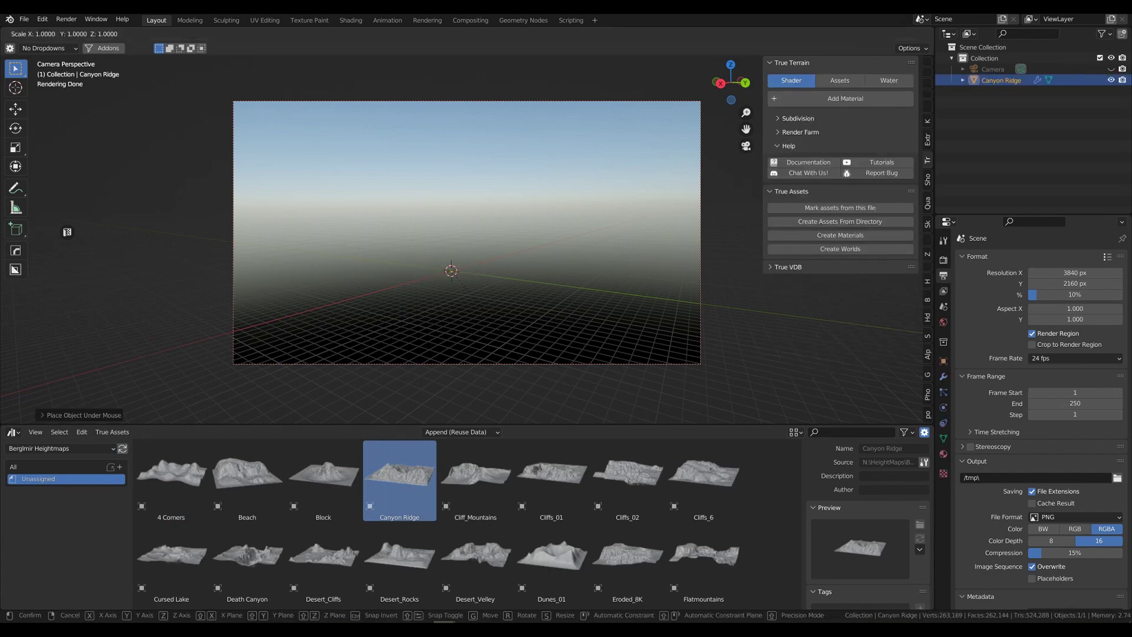
key(2)
key(Return)
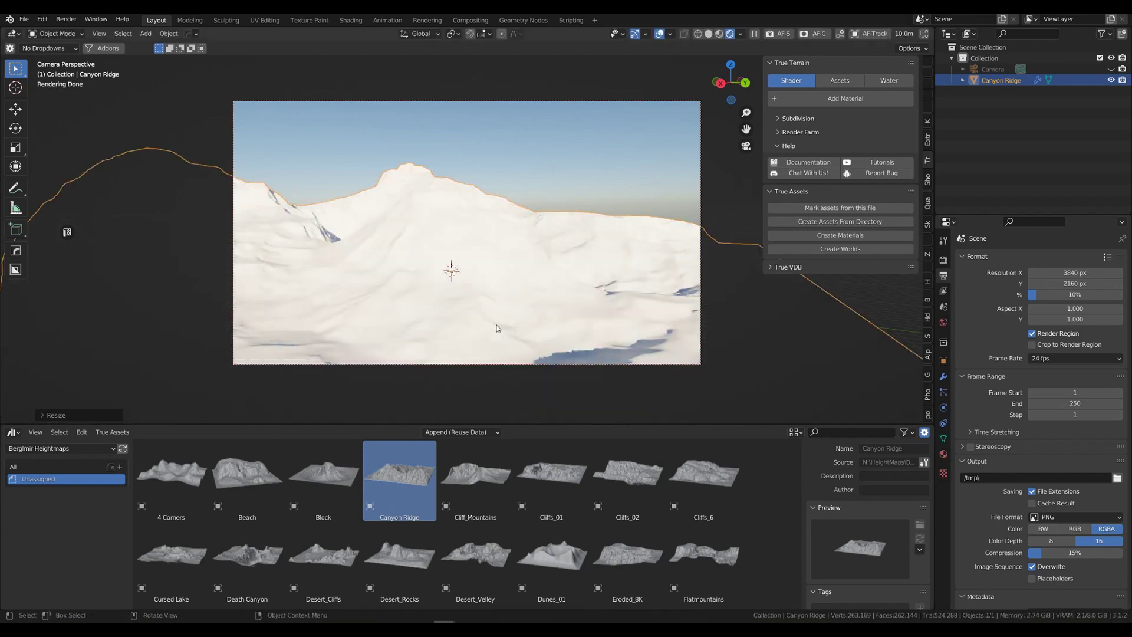
key(ctrl+a)
click(498, 324)
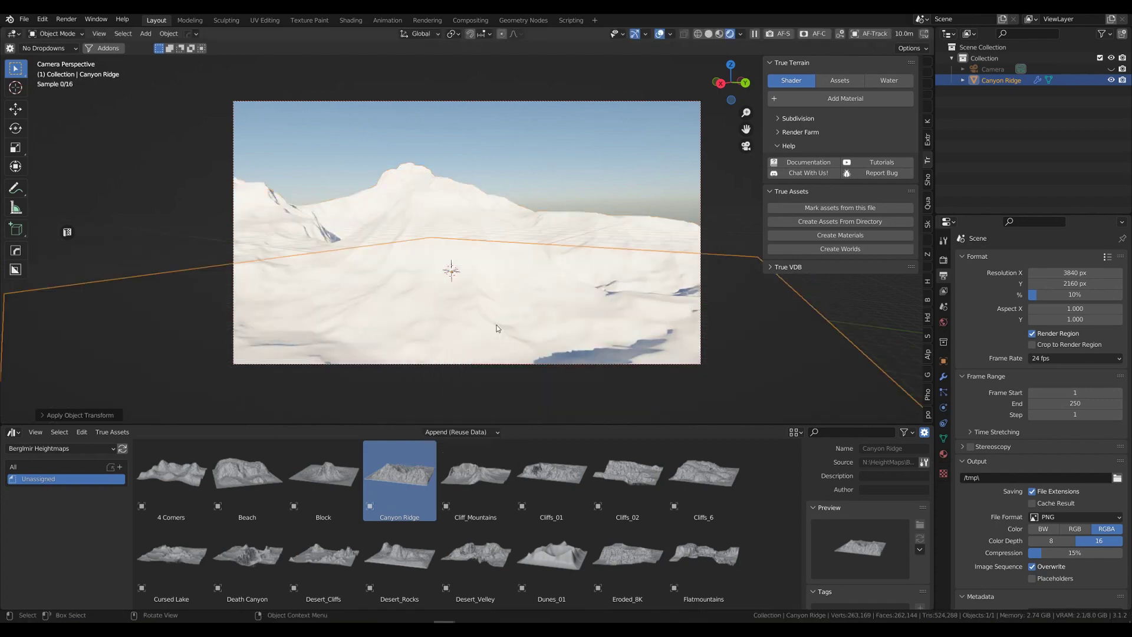
Set the terrain's displacement Strength to 200.
click(943, 376)
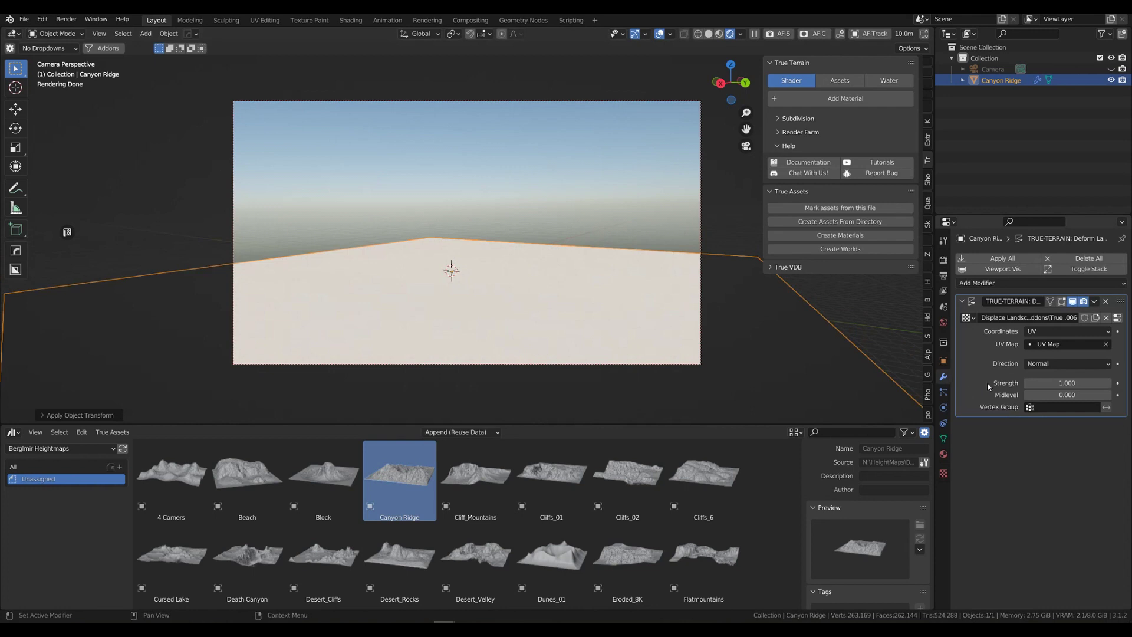
double_click(1078, 383)
text(200)
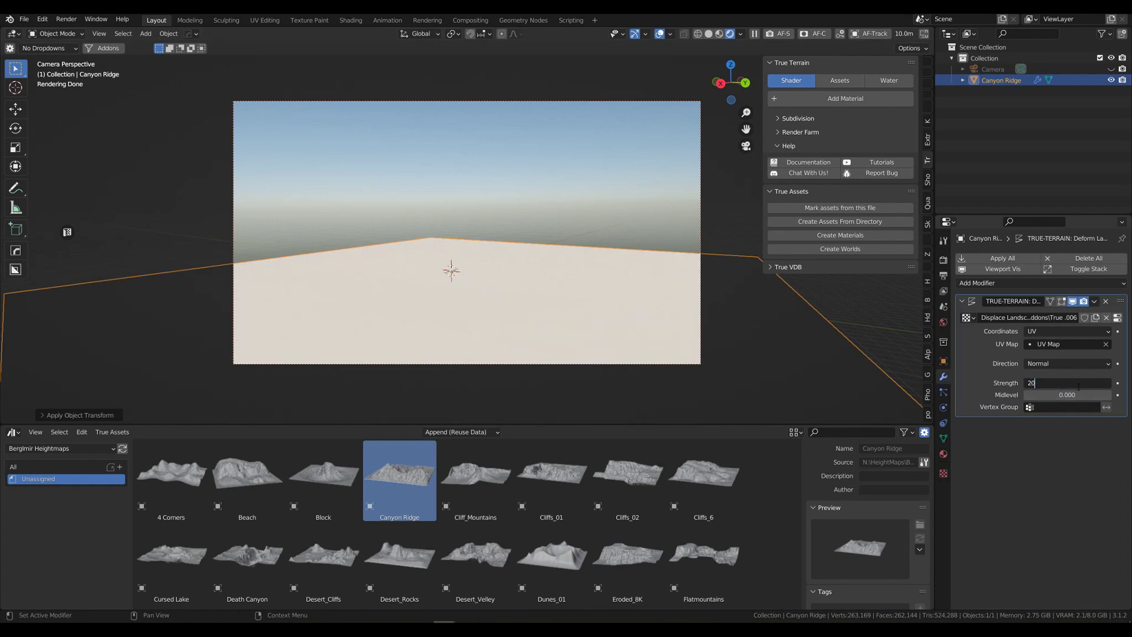
key(Return)
Add a Subdivision Surface modifier above the displacement and frame the peaks in the camera.
click(1015, 286)
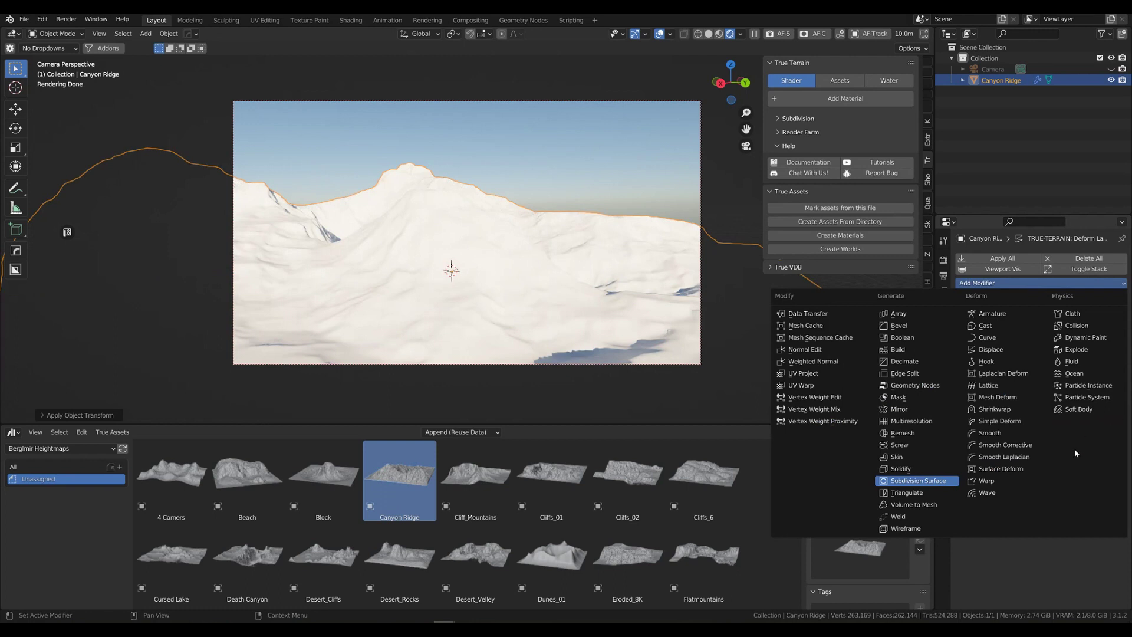
key(Return)
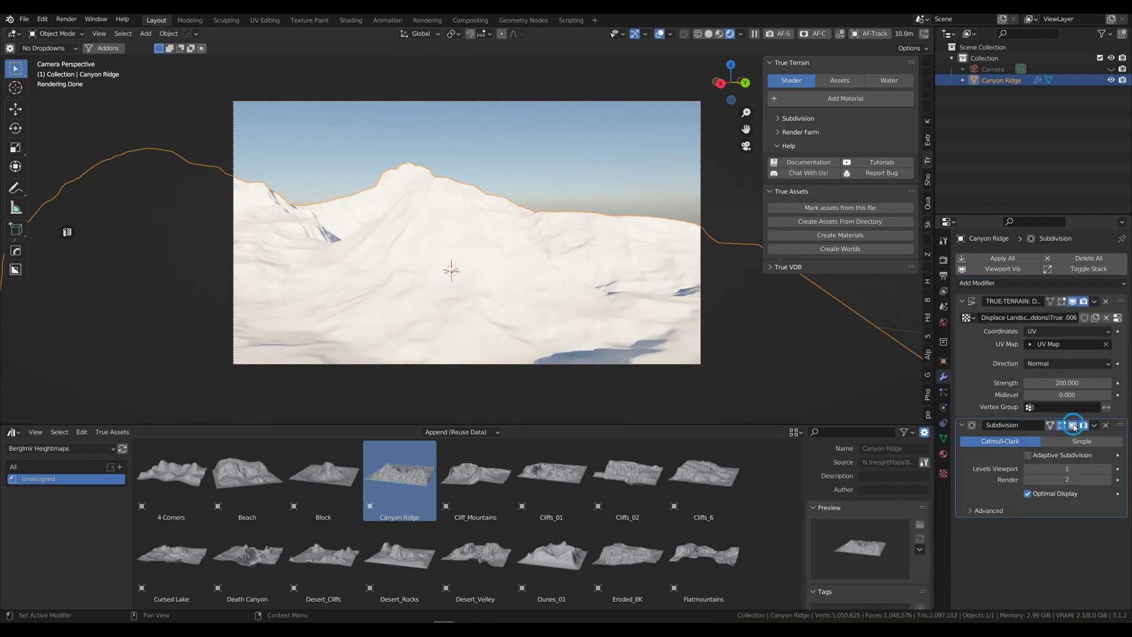
drag(1118, 432, 1118, 302)
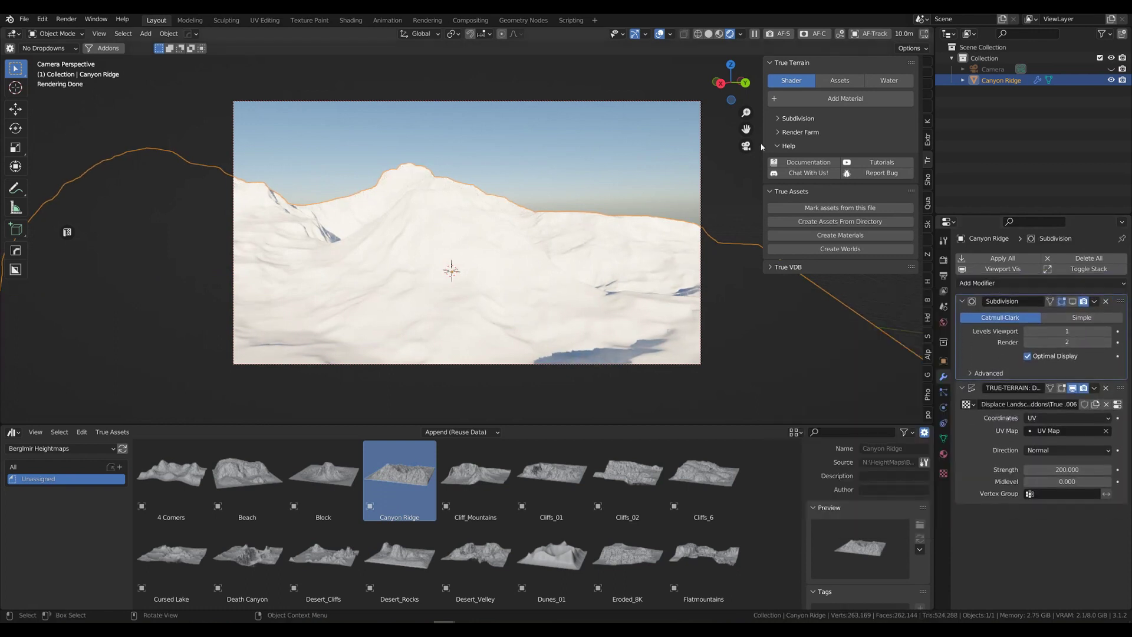
click(923, 33)
middle_drag(481, 230, 480, 262)
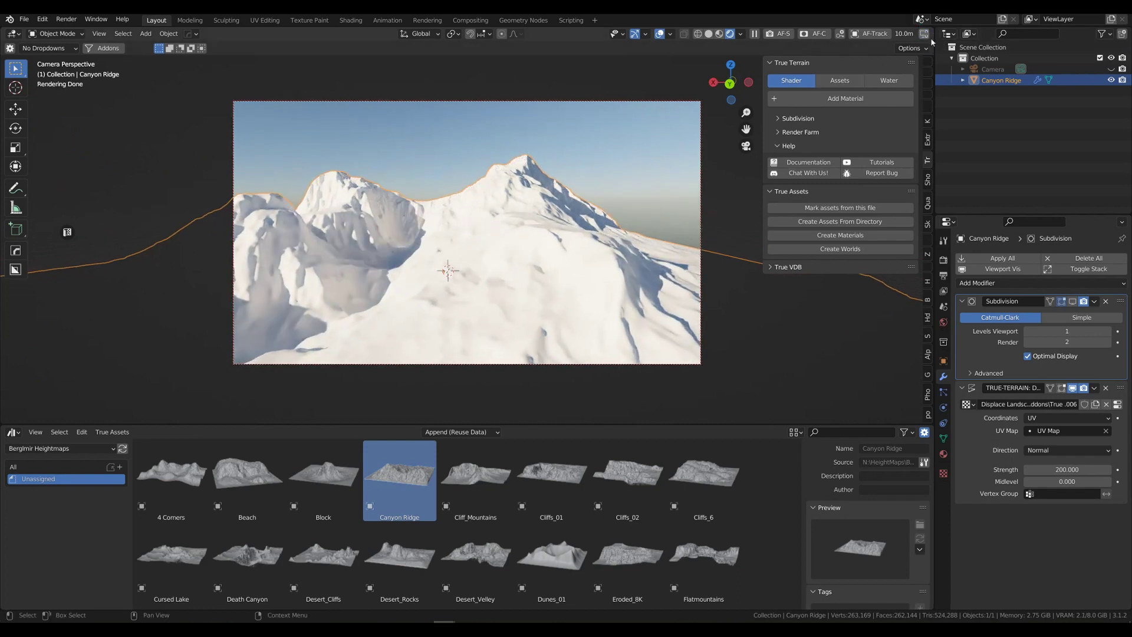
Drag the Terrain material from the True-Assets (Materials) library onto the Canyon Ridge mesh, turning its peaks into brown desert rock.
click(18, 449)
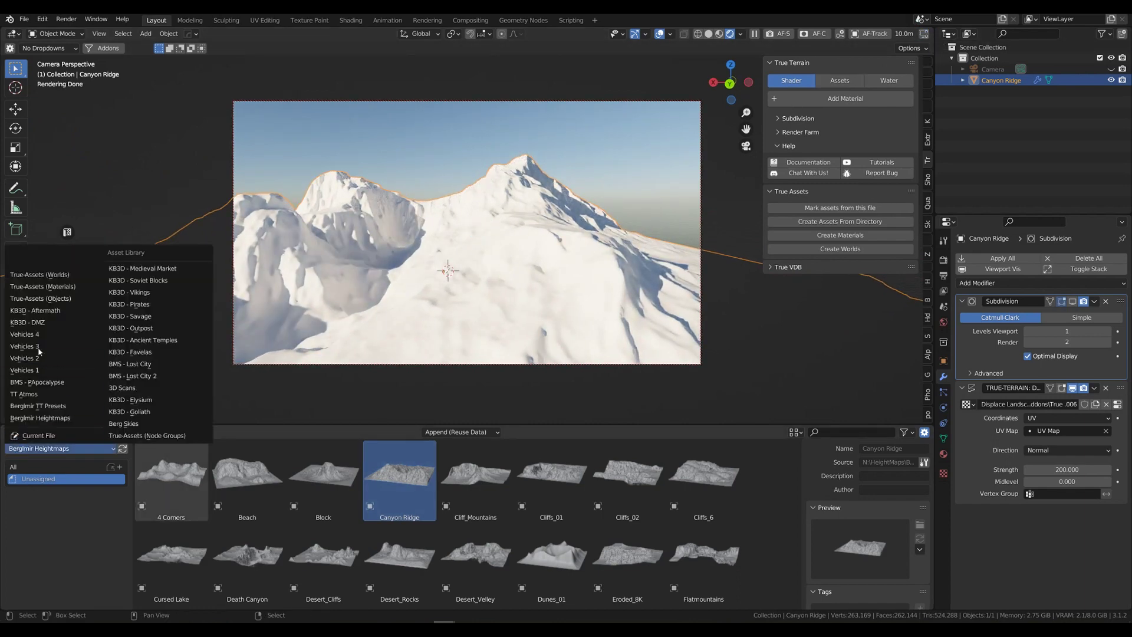
click(42, 286)
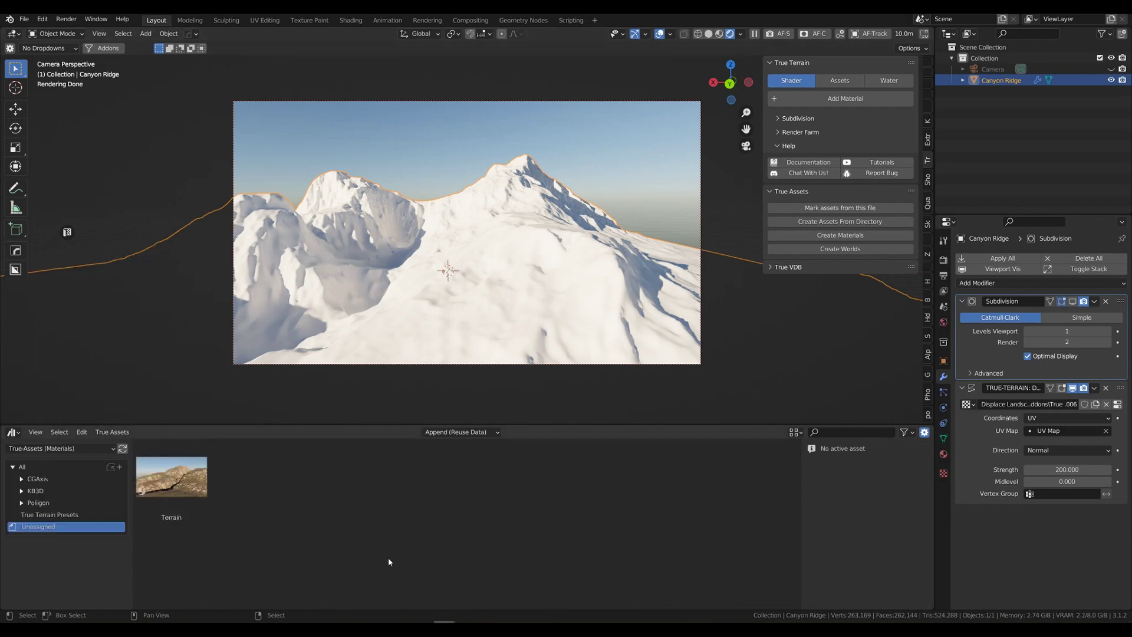
click(175, 487)
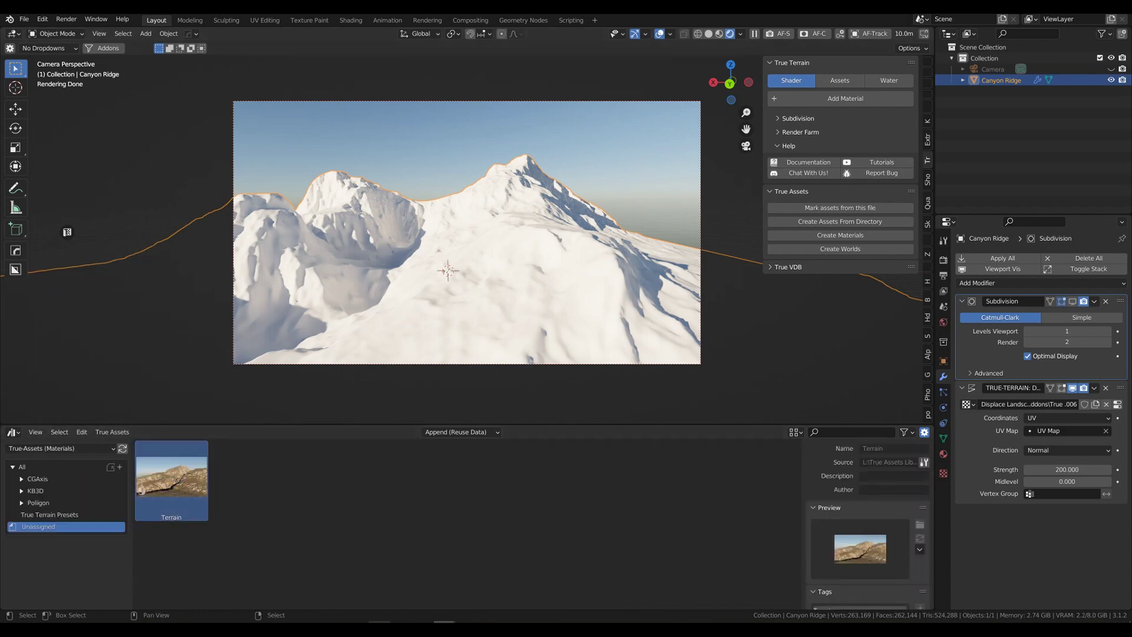
drag(172, 479, 536, 287)
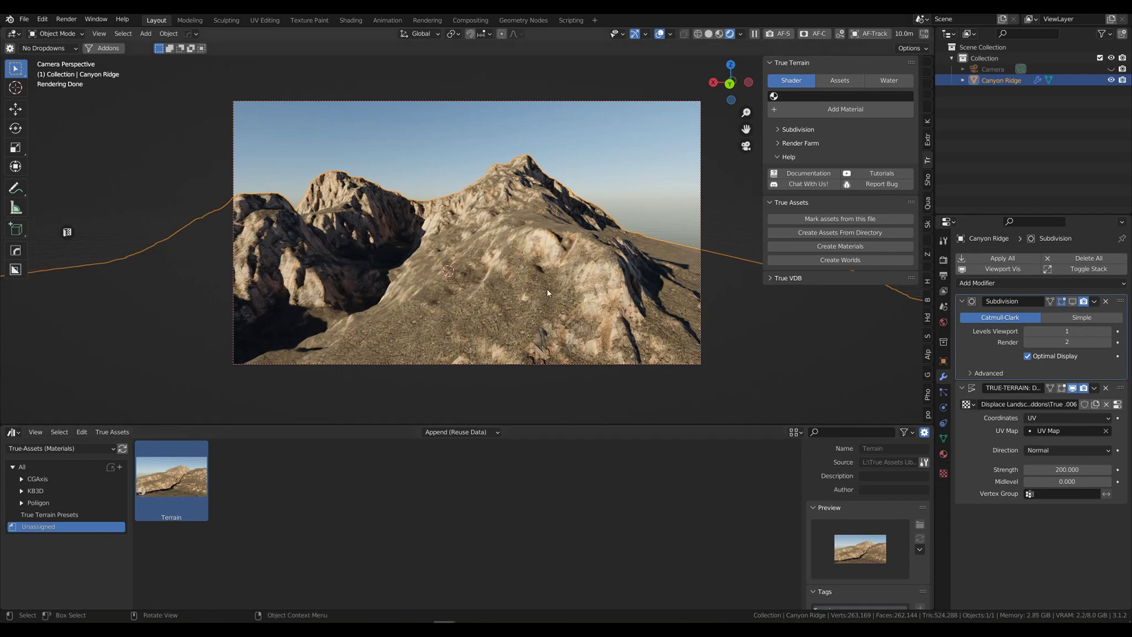
scroll(548, 293, up, 4)
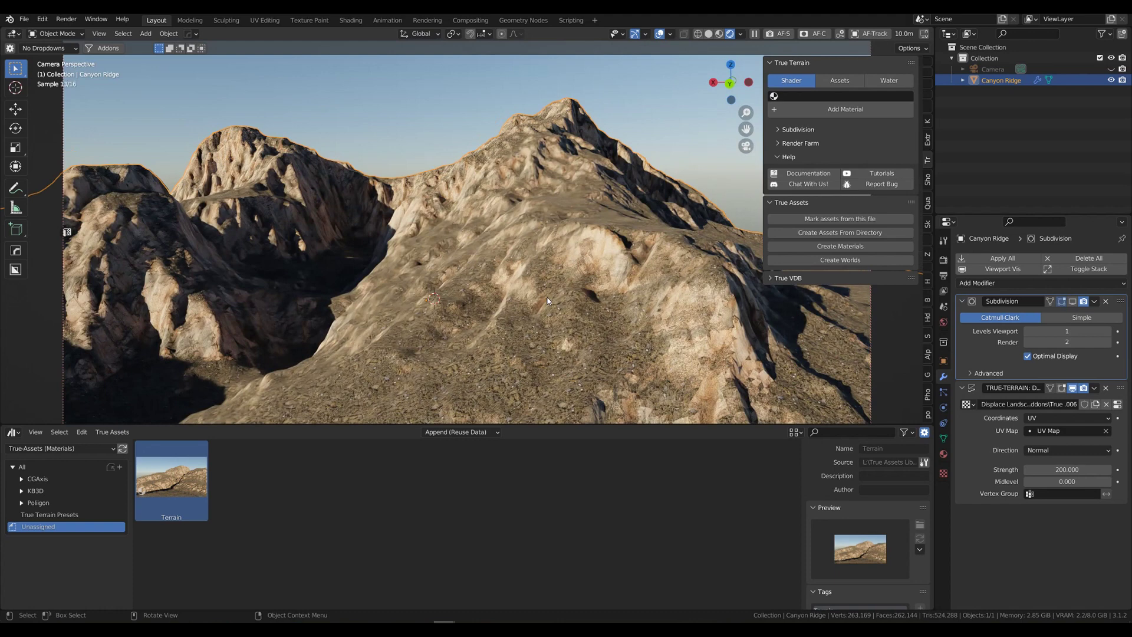
scroll(547, 301, down, 4)
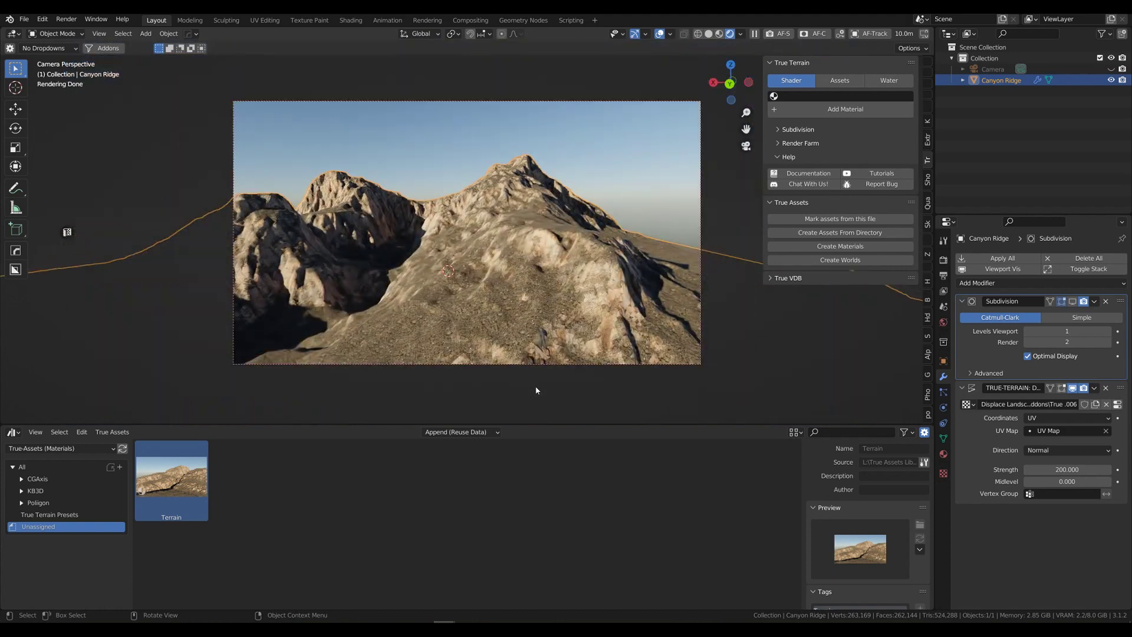
key(F12)
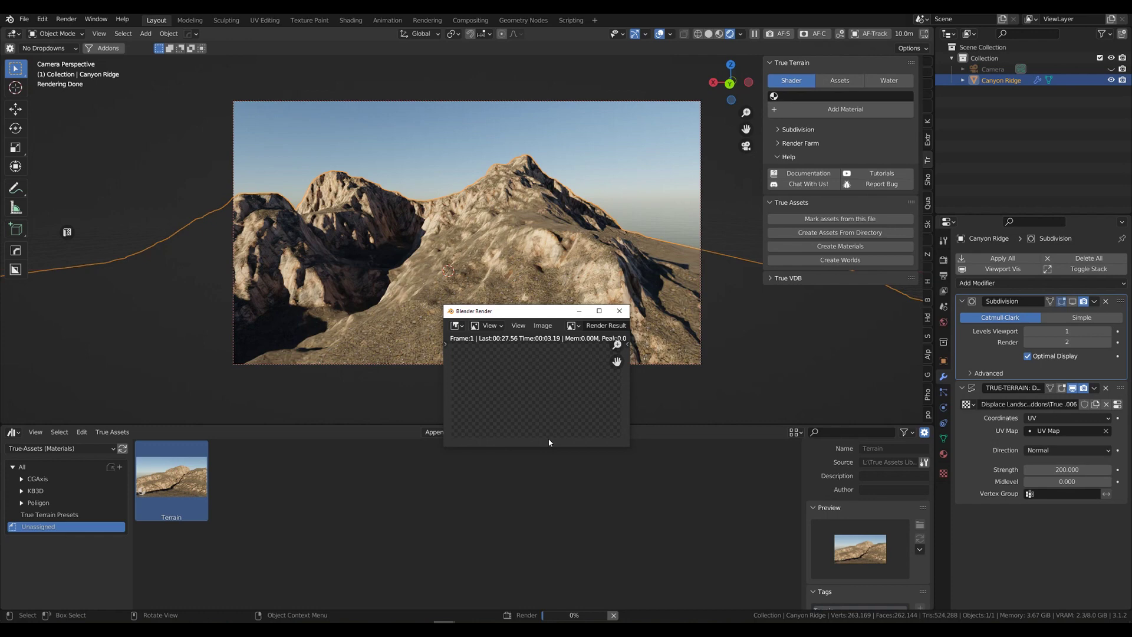
key(Escape)
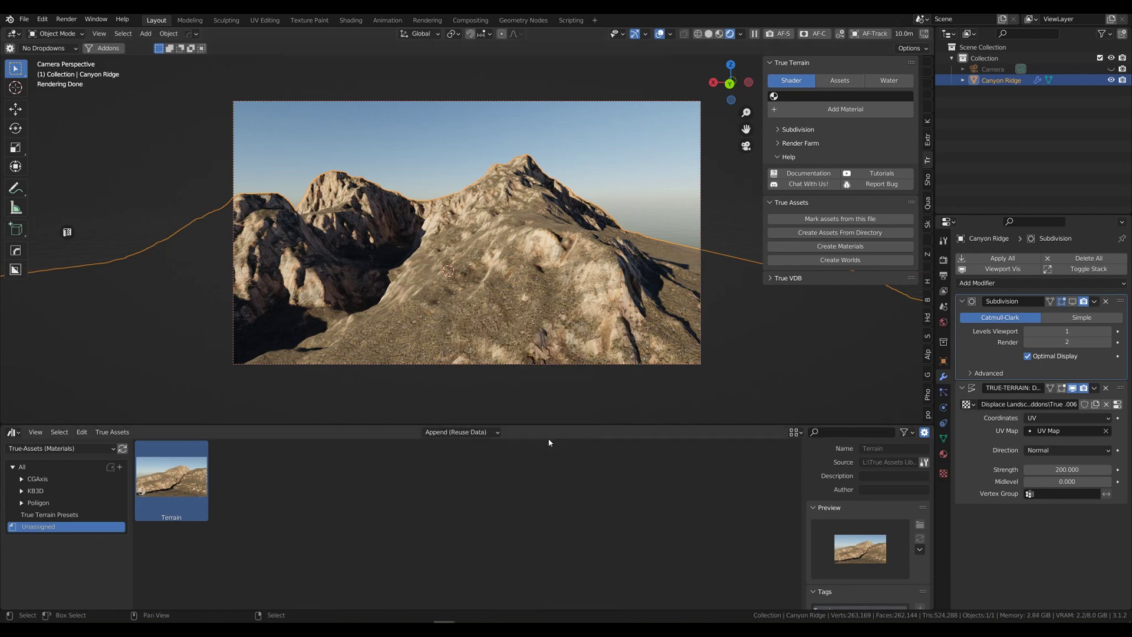